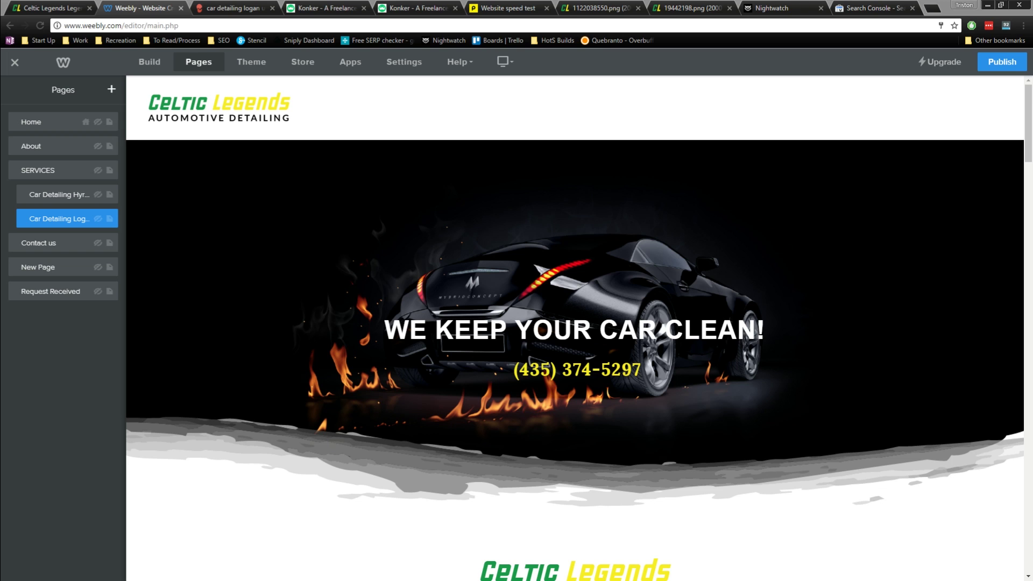
# Step: Examine the live Celtic Legends home page and the KWFinder search volume for "car detailing logan utah"
pyautogui.hotkey('ctrl', 'shift', 'Tab')
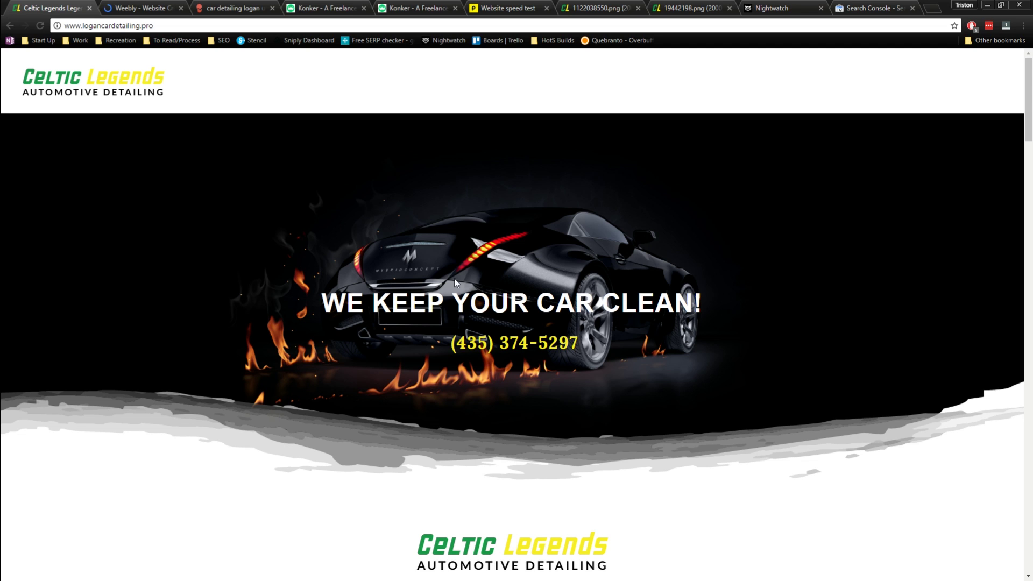
pyautogui.scroll(-3, 768, 375)
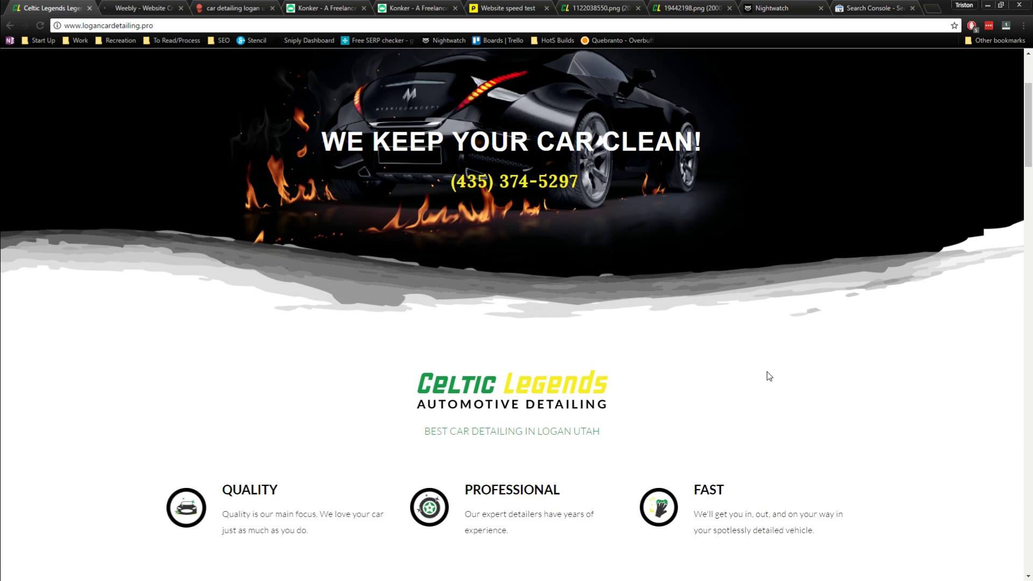
pyautogui.click(223, 8)
pyautogui.doubleClick(265, 216)
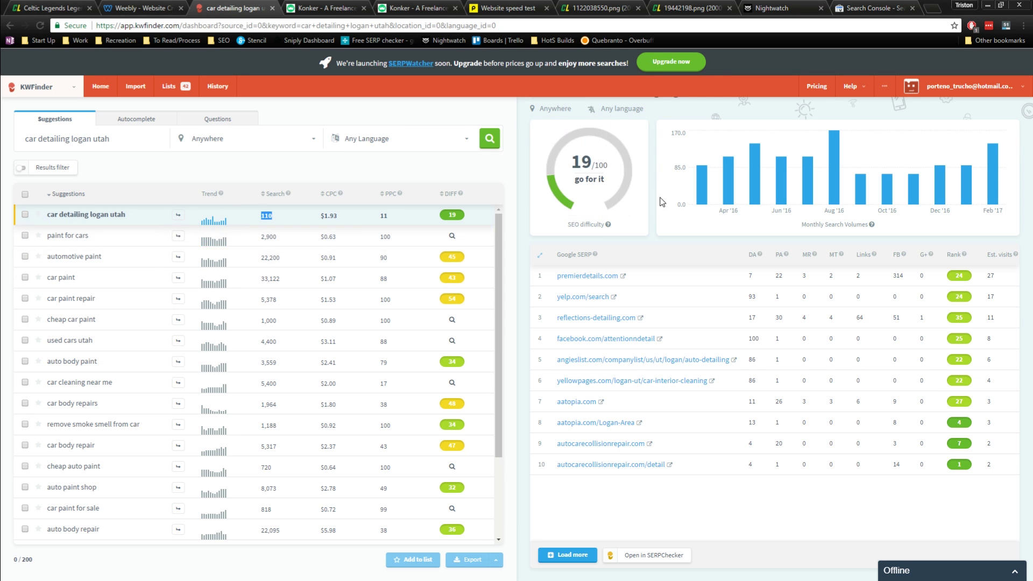
pyautogui.hotkey('ctrl', '1')
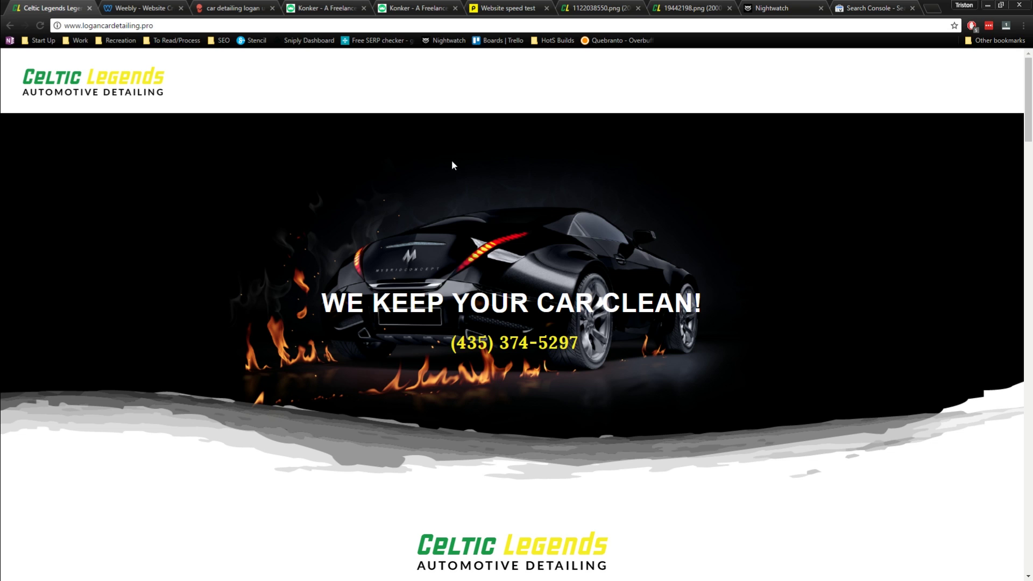
# Step: Review the Link Foundation backlink service offer on Konker and bring up the second Konker page
pyautogui.click(343, 9)
pyautogui.scroll(-5, 461, 231)
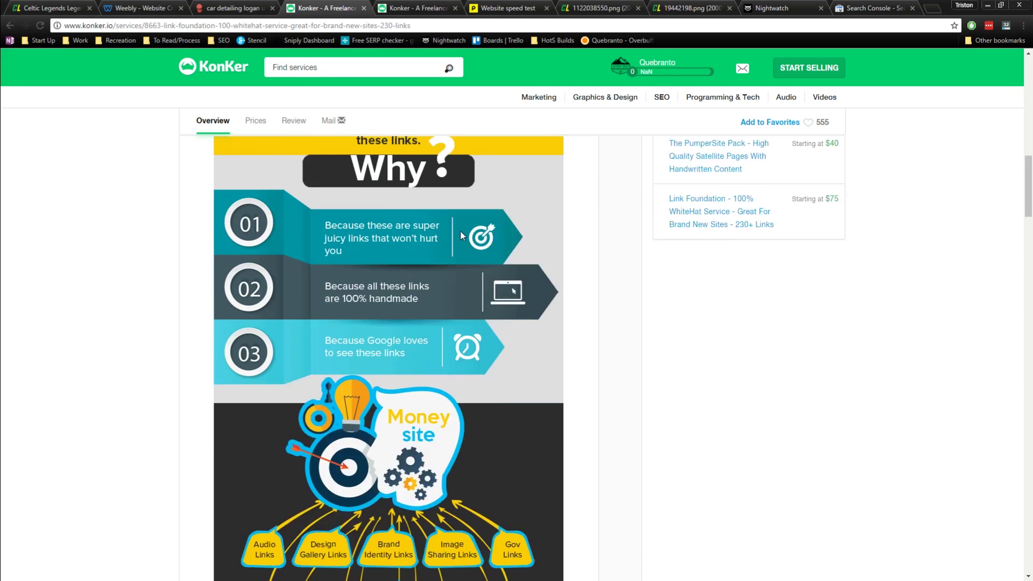
pyautogui.scroll(10, 460, 232)
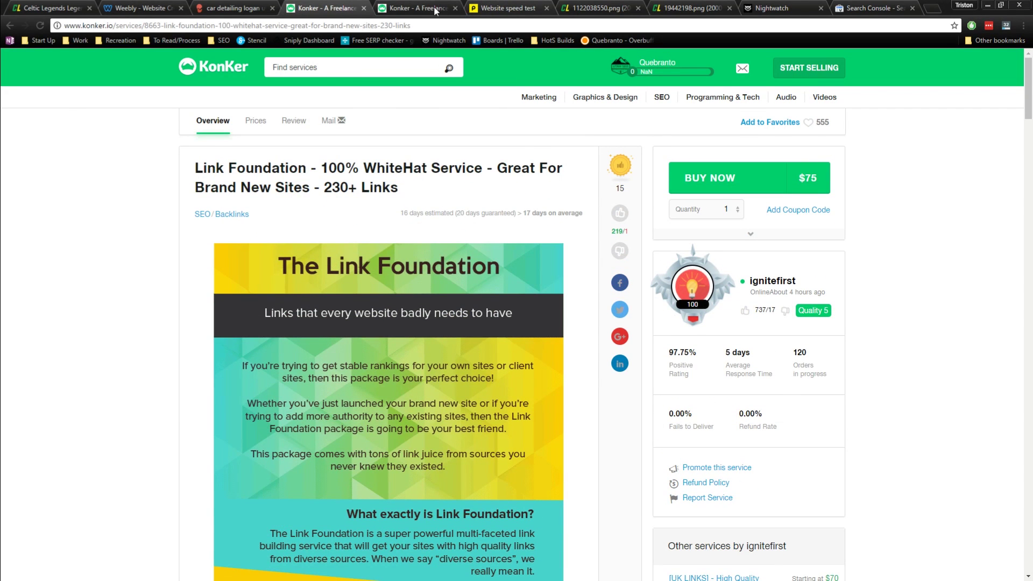
pyautogui.click(435, 9)
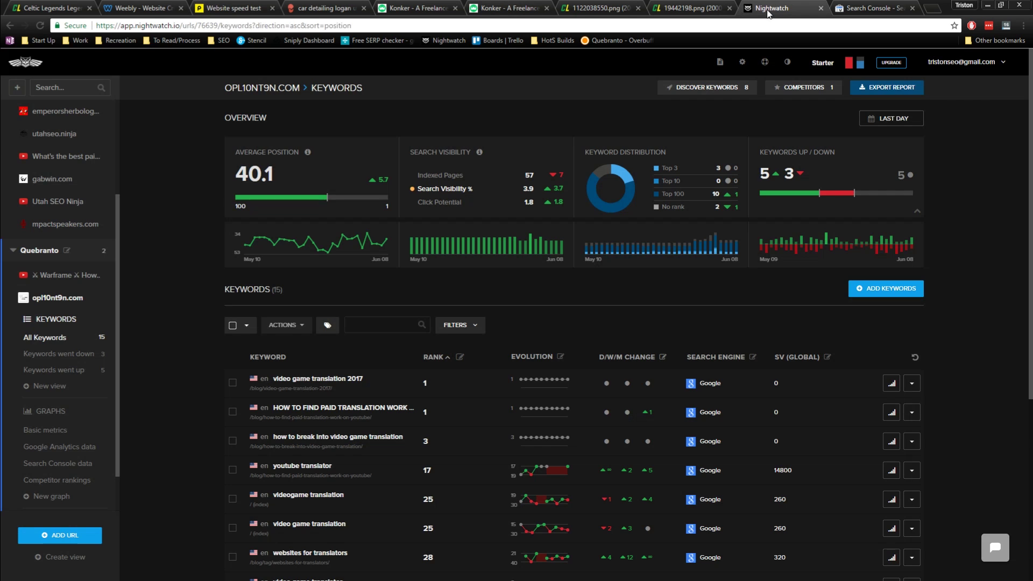
# Step: Check the keyword rankings in Nightwatch and open the Search Console dashboard for logancardetailing.pro
pyautogui.click(772, 8)
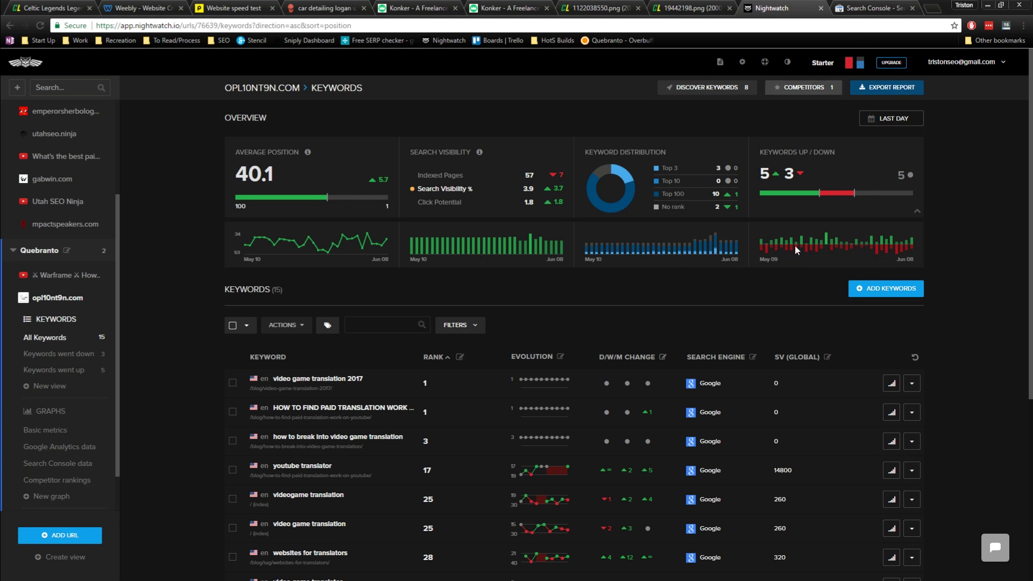
pyautogui.scroll(-3, 669, 344)
pyautogui.click(889, 7)
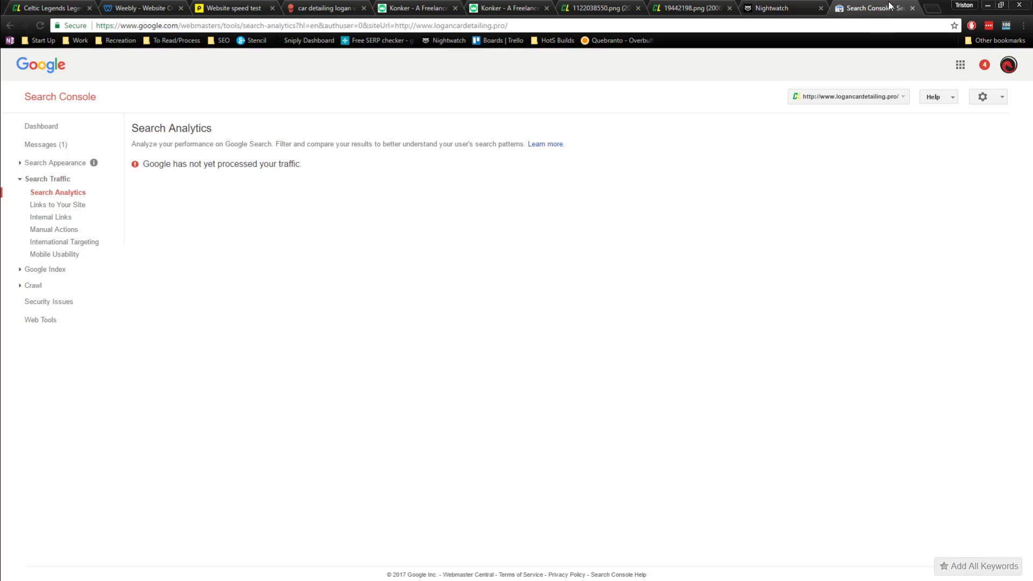
pyautogui.click(42, 128)
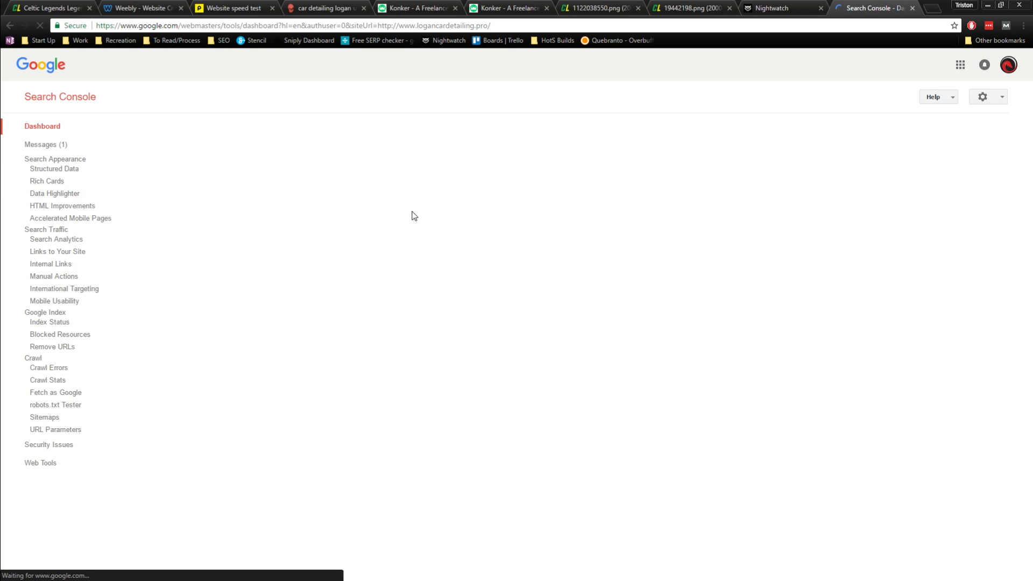
# Step: Switch to the Weebly editor and examine the keyword phrase in the tagline under the Celtic Legends logo
pyautogui.hotkey('ctrl', '2')
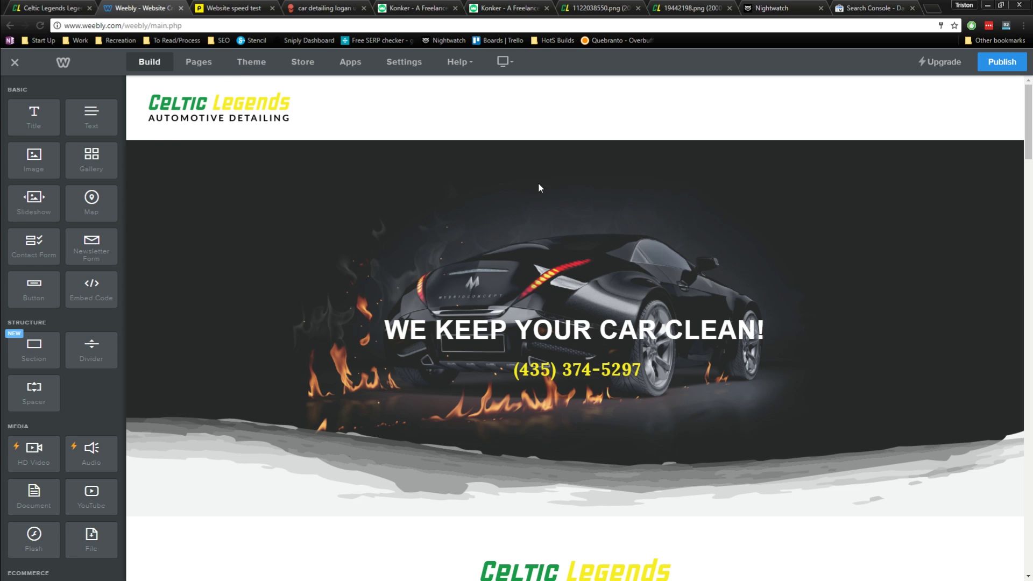
pyautogui.scroll(-6, 365, 209)
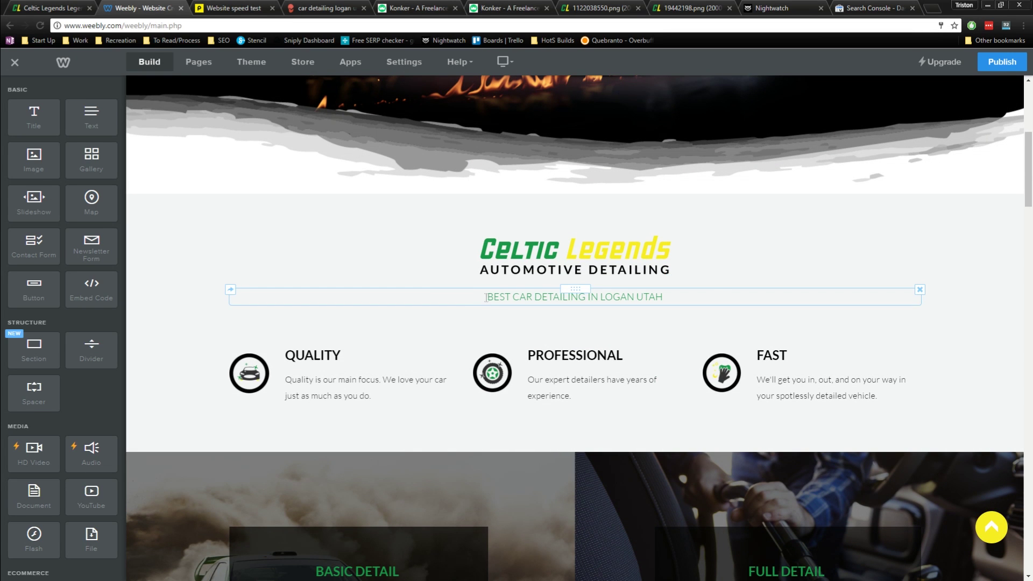
pyautogui.moveTo(485, 297); pyautogui.dragTo(666, 297)
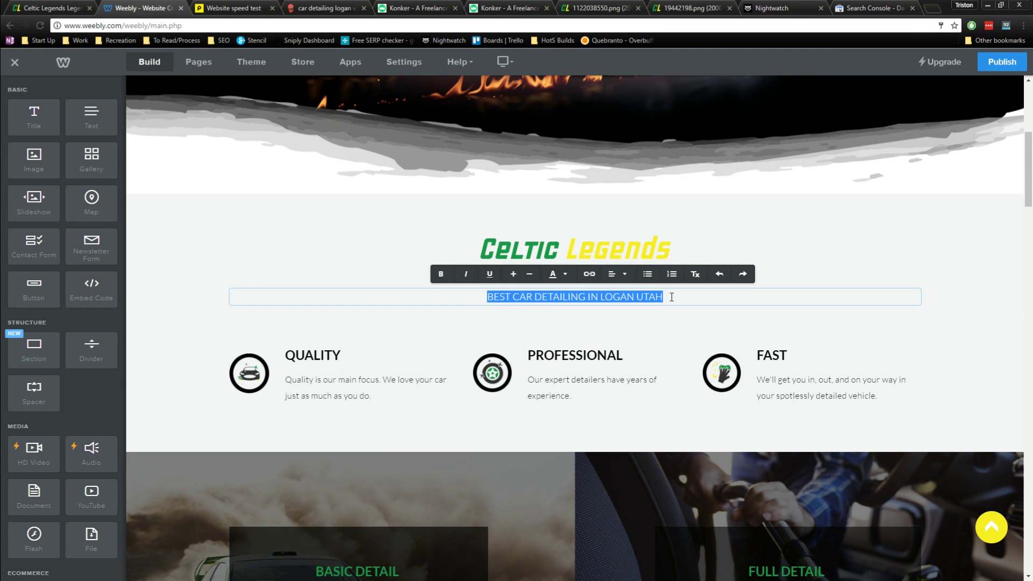
pyautogui.click(666, 298)
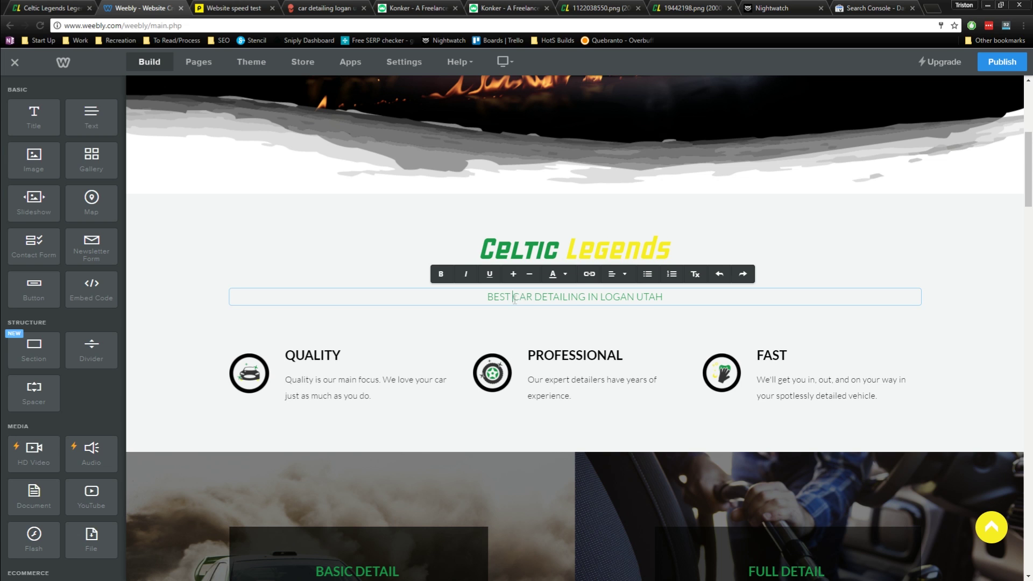
pyautogui.moveTo(513, 297); pyautogui.dragTo(668, 297)
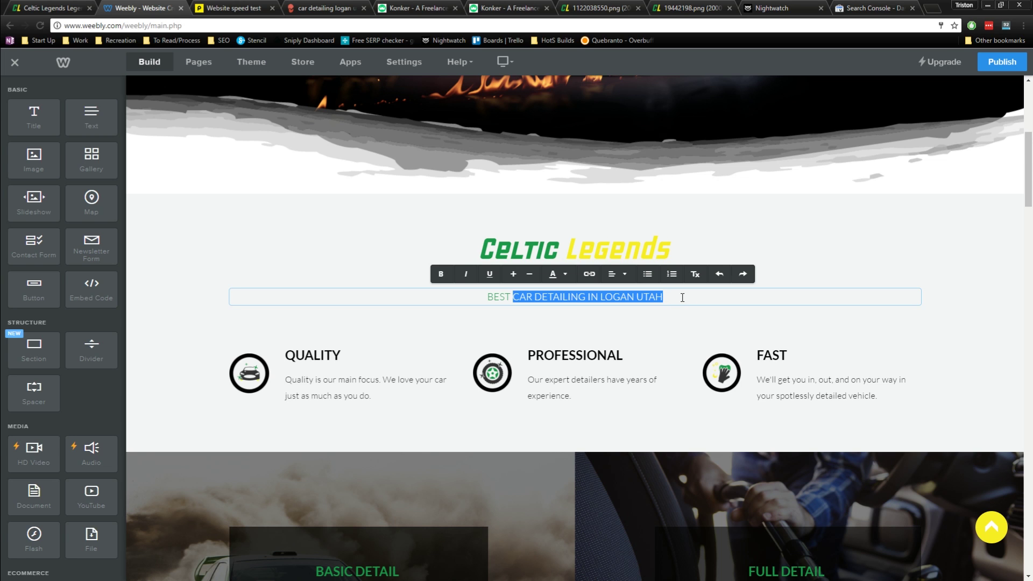
pyautogui.click(682, 298)
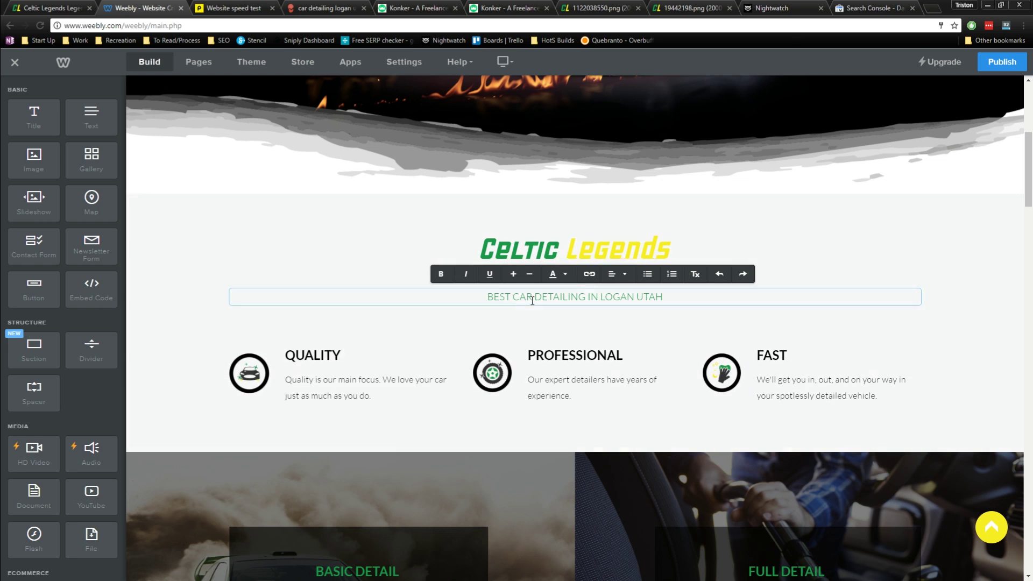
# Step: Inspect the alt text in the Detail Services image's advanced settings and return to its main image options
pyautogui.scroll(-1, 364, 396)
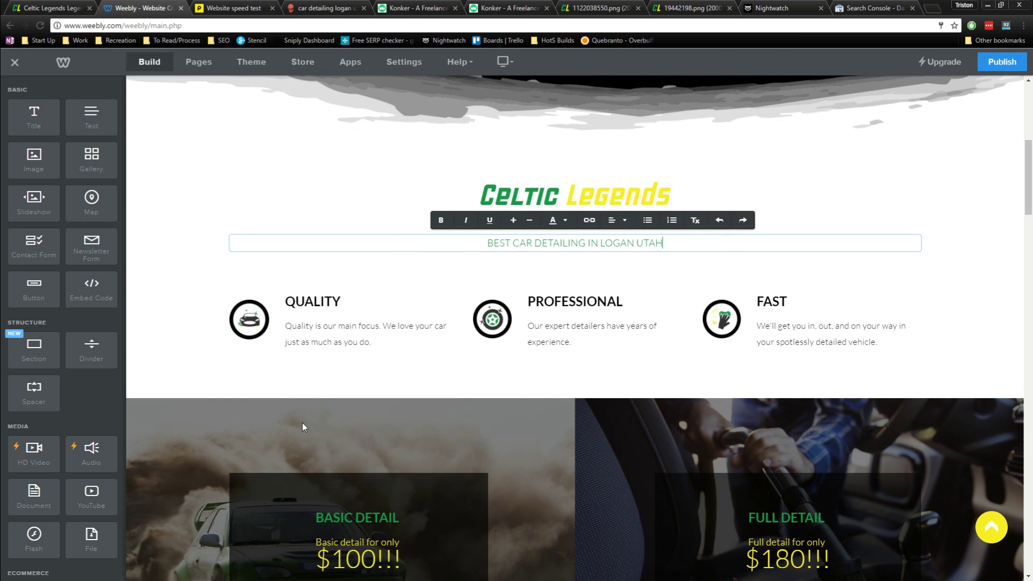
pyautogui.scroll(-2, 363, 372)
pyautogui.scroll(-6, 648, 350)
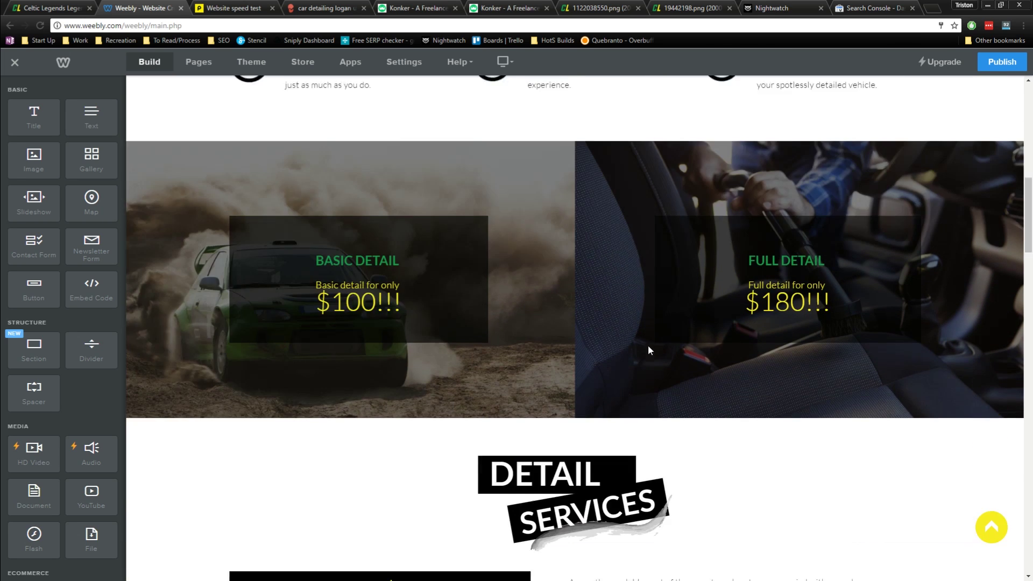
pyautogui.scroll(-3, 545, 388)
pyautogui.scroll(3, 547, 409)
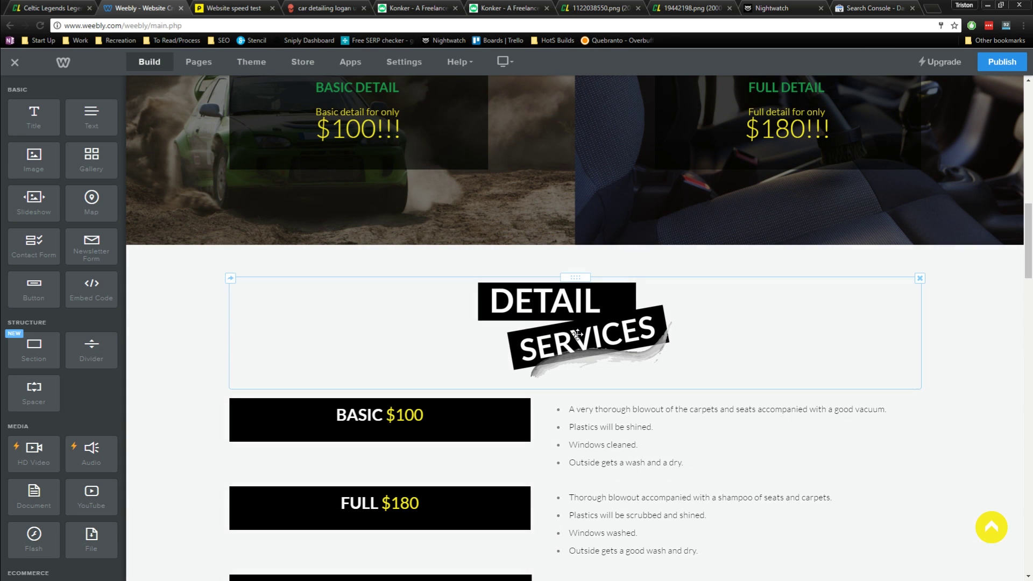
pyautogui.click(577, 333)
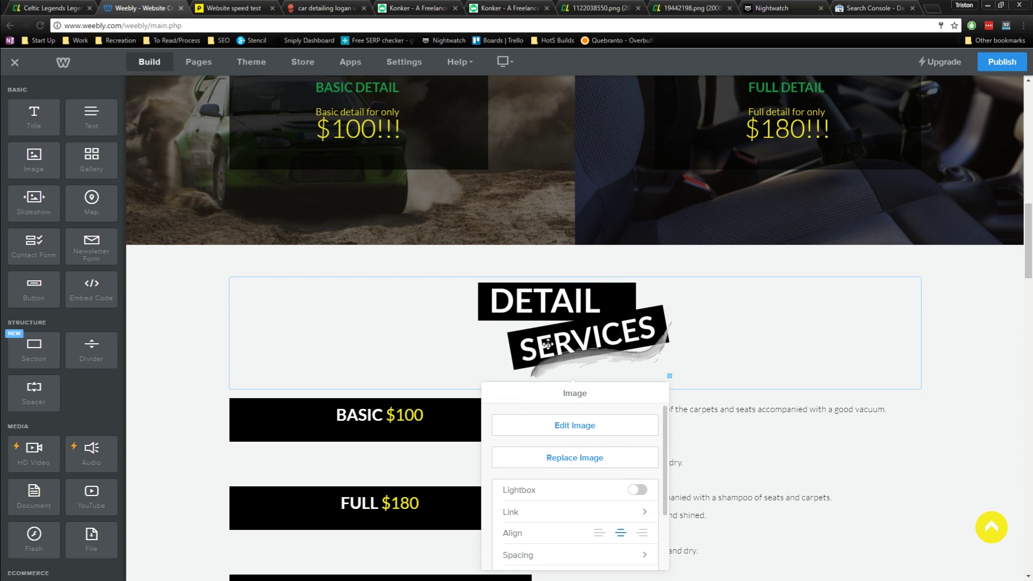
pyautogui.scroll(-3, 586, 303)
pyautogui.scroll(-1, 587, 304)
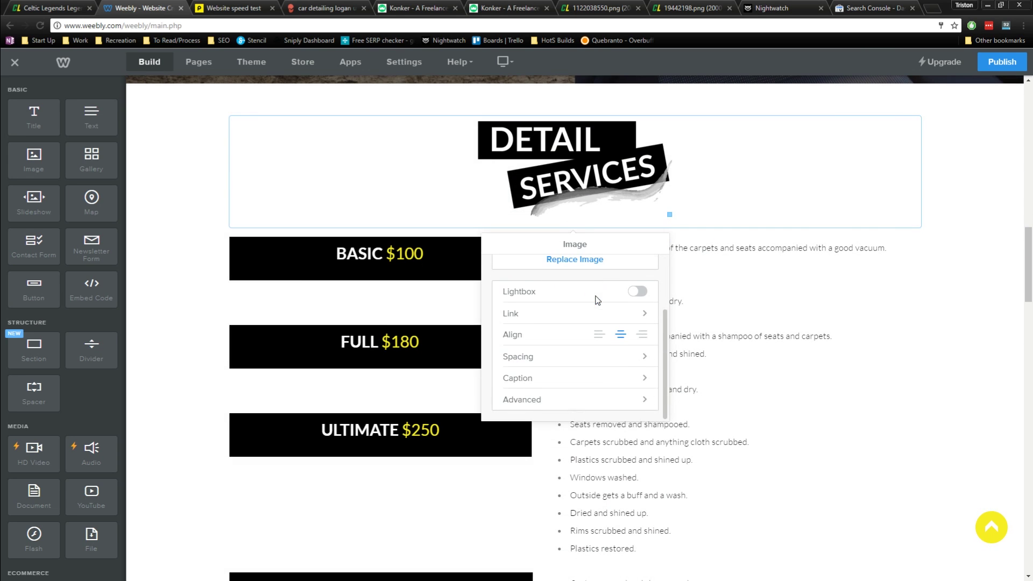
pyautogui.click(544, 401)
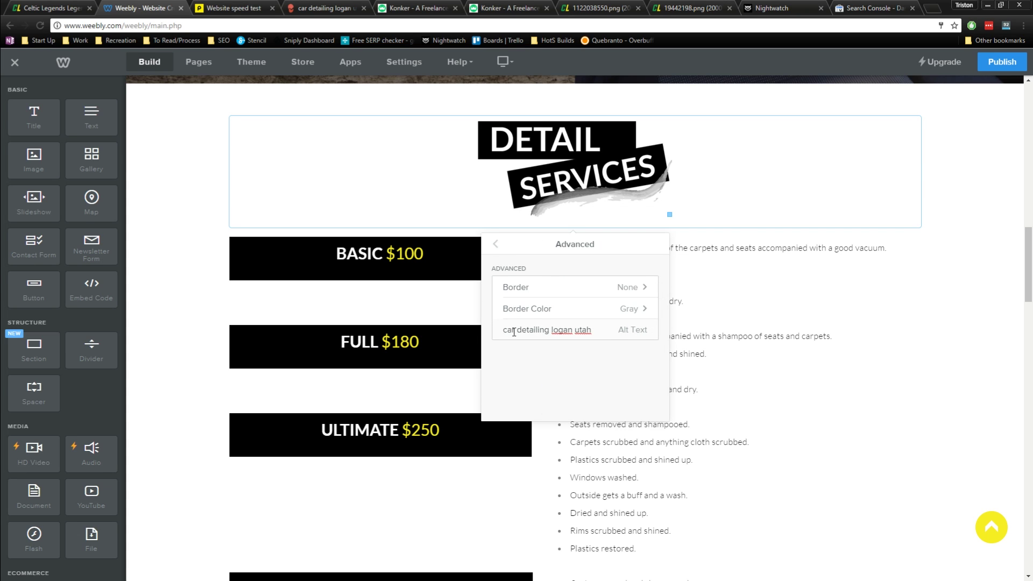
pyautogui.moveTo(504, 330); pyautogui.dragTo(598, 332)
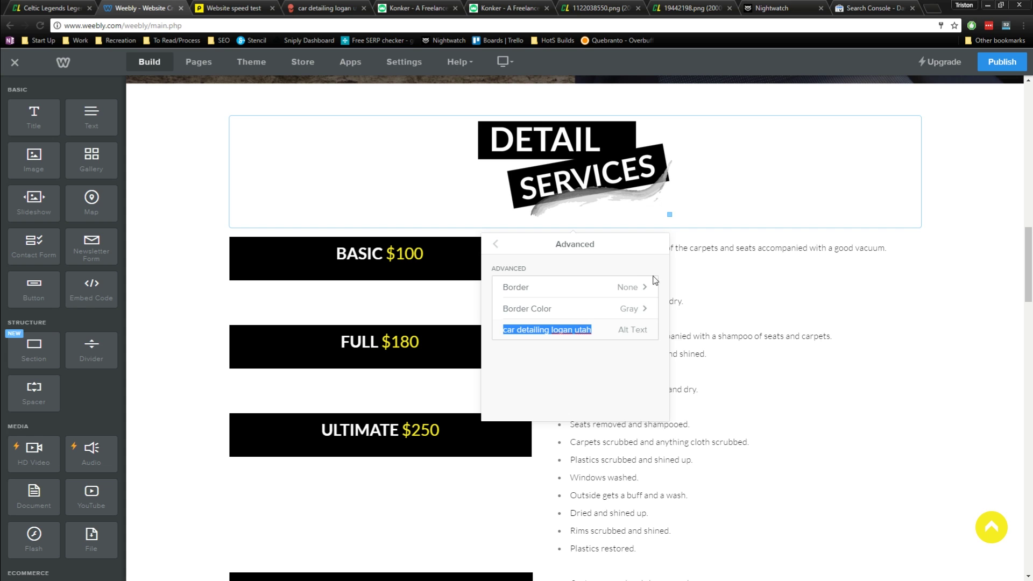
pyautogui.click(495, 244)
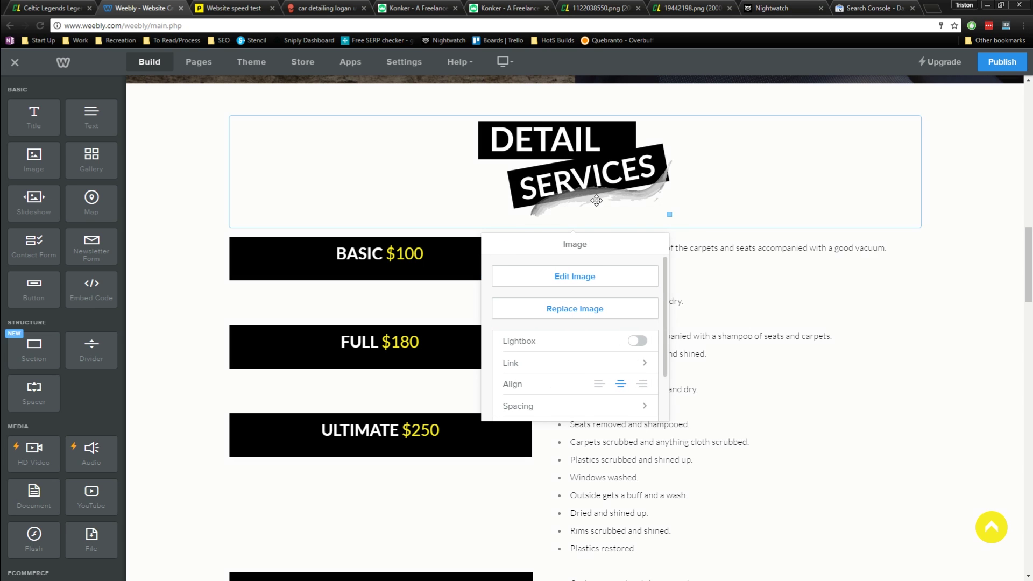
pyautogui.scroll(2, 892, 341)
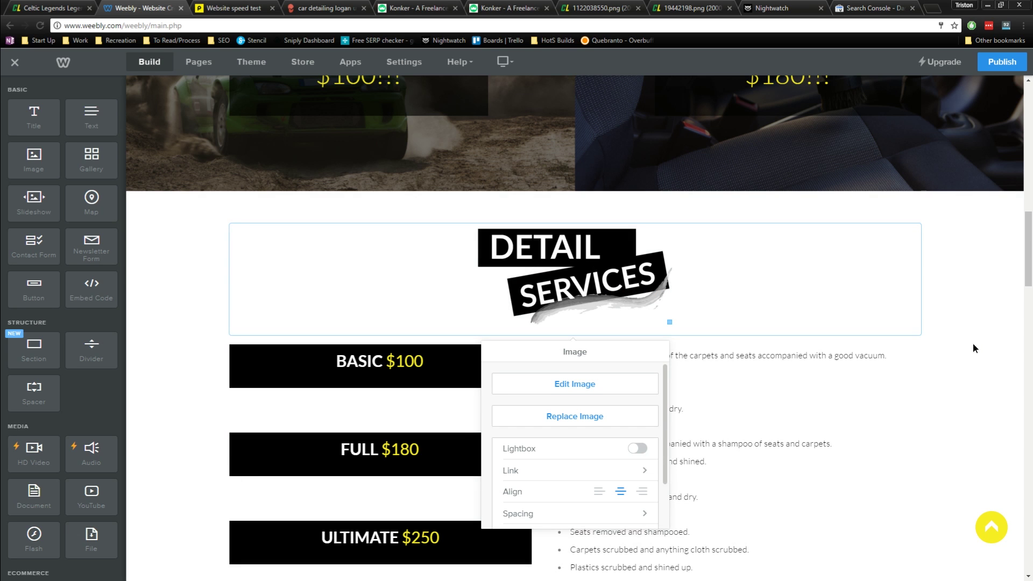
# Step: Examine the rest of the home page down to the footer, including the car detailing service areas list
pyautogui.click(943, 417)
pyautogui.scroll(-10, 943, 408)
pyautogui.scroll(-4, 468, 286)
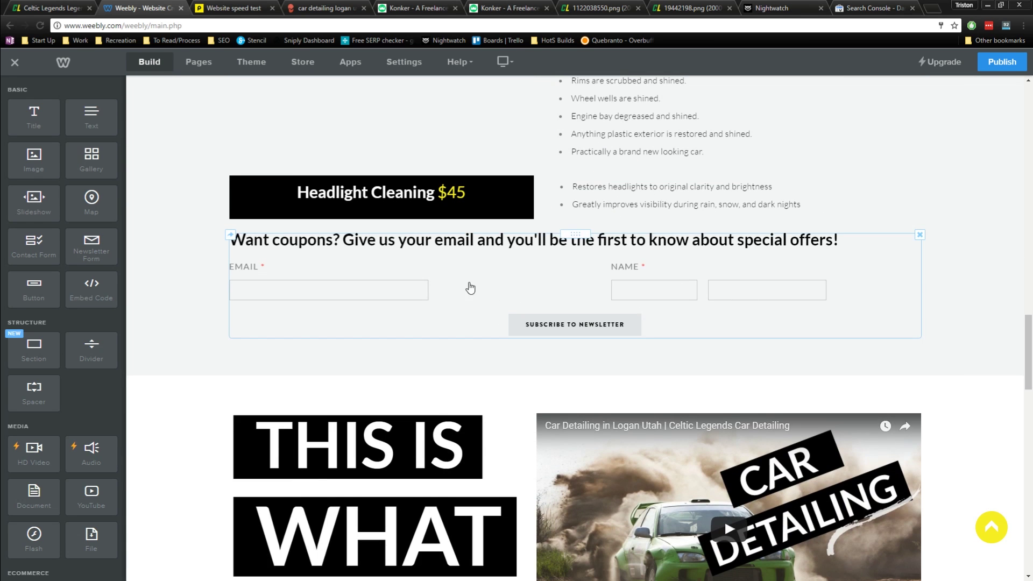
pyautogui.scroll(-6, 475, 304)
pyautogui.scroll(-3, 475, 303)
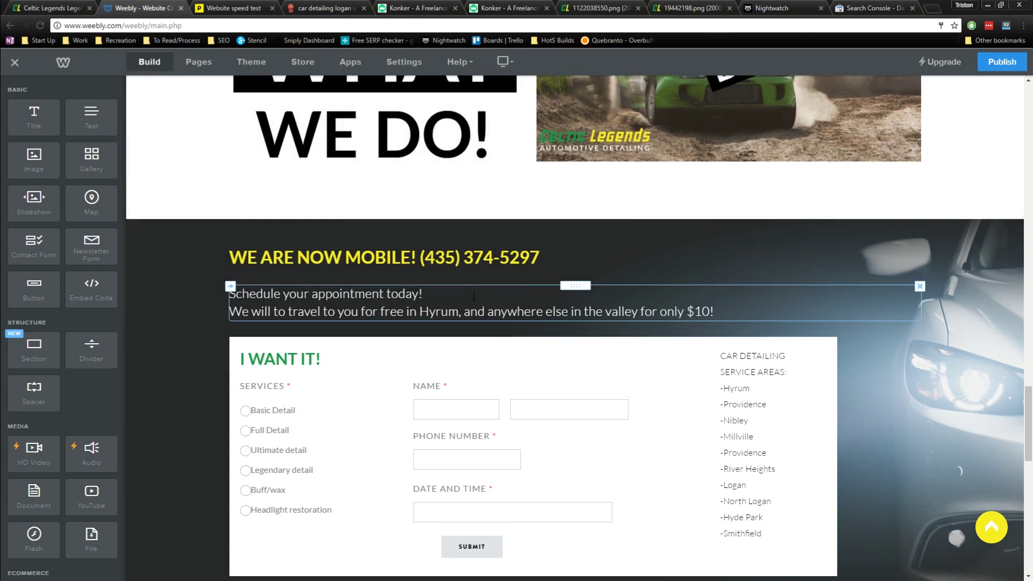
pyautogui.scroll(-2, 334, 330)
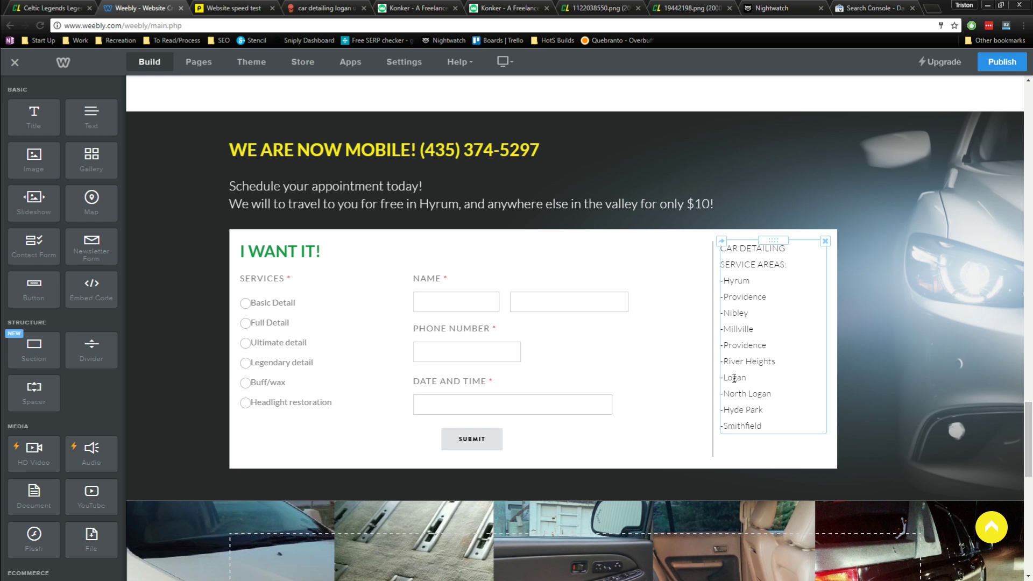
pyautogui.click(752, 383)
pyautogui.click(752, 385)
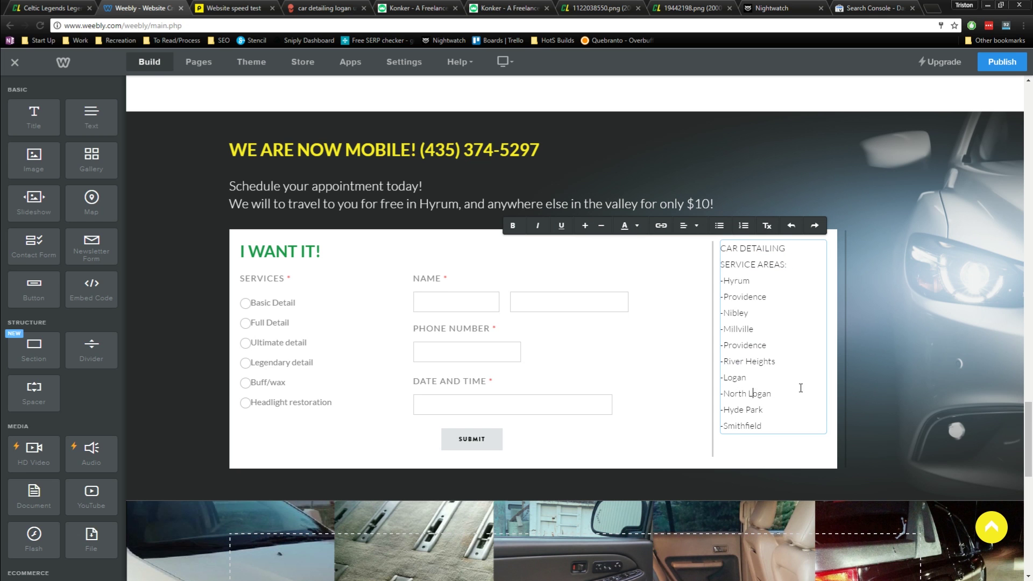
pyautogui.scroll(-5, 853, 399)
pyautogui.scroll(-7, 853, 397)
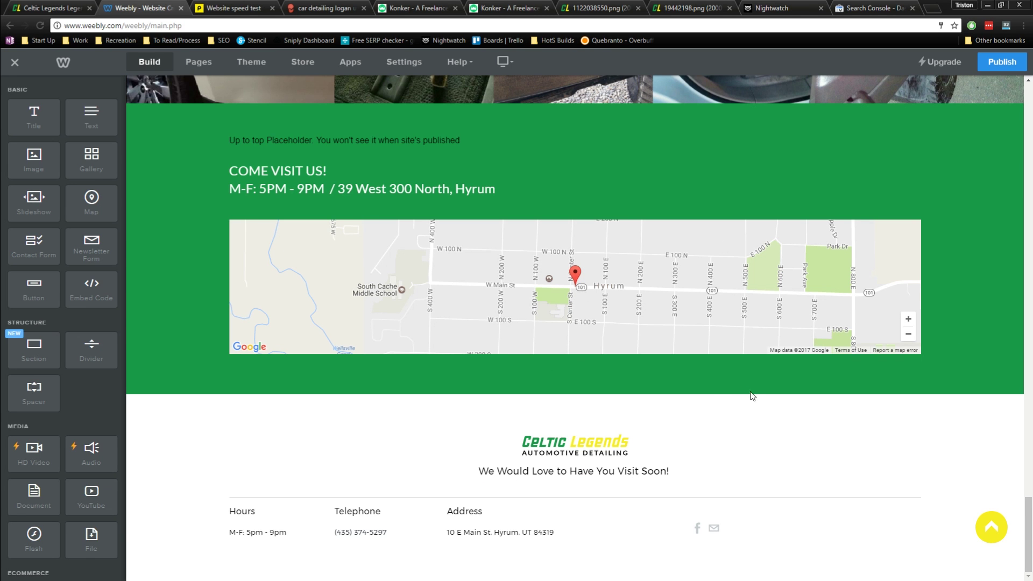
# Step: Return to the upper part of the page and select the whole tagline "BEST CAR DETAILING IN LOGAN UTAH"
pyautogui.scroll(7, 758, 398)
pyautogui.scroll(20, 758, 397)
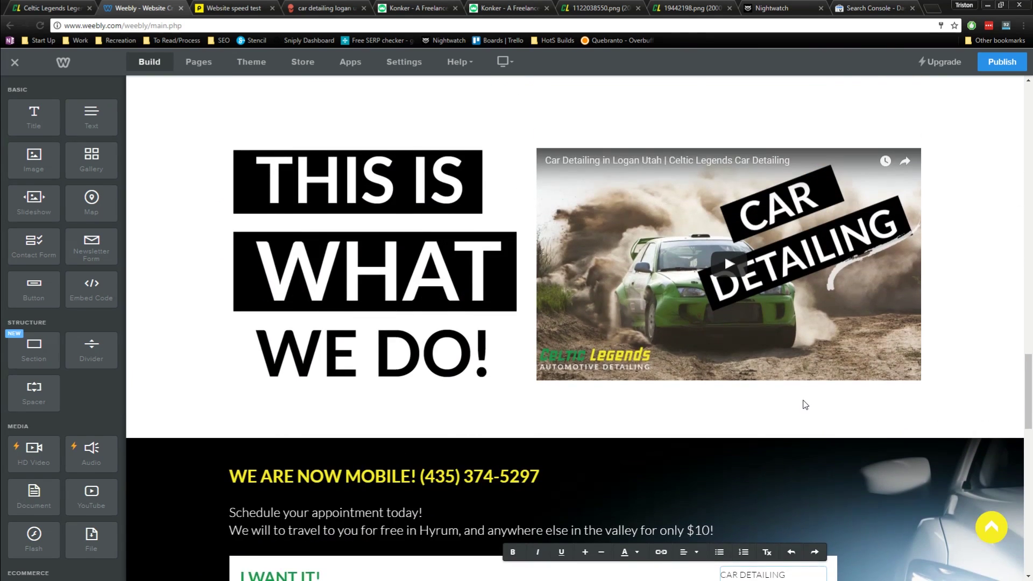
pyautogui.scroll(20, 804, 404)
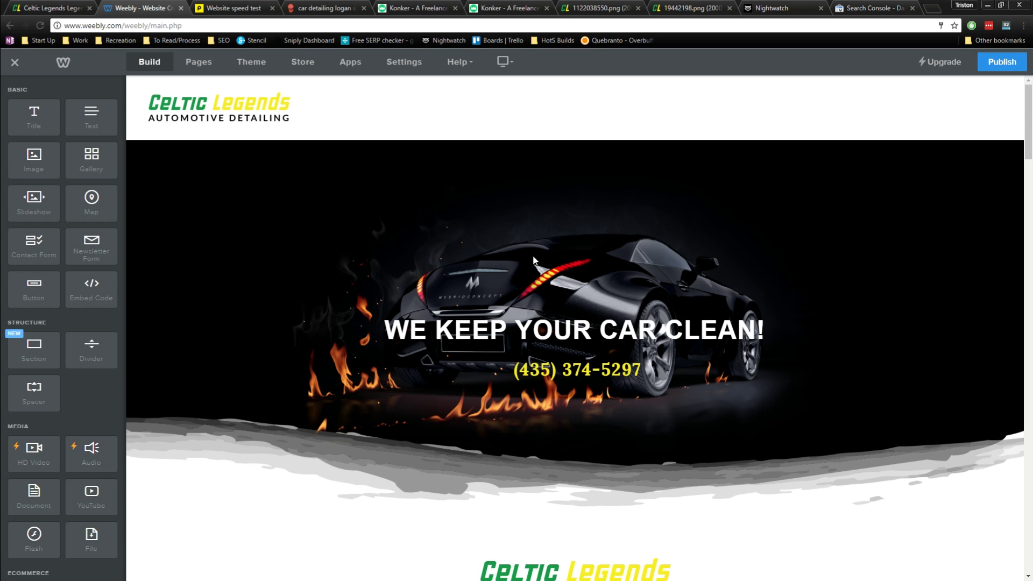
pyautogui.scroll(-3, 564, 425)
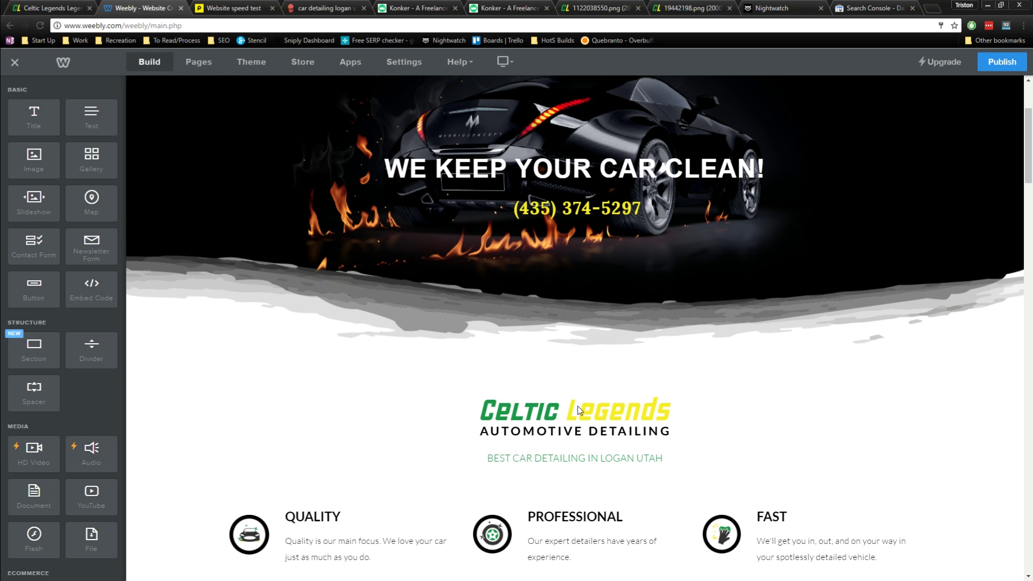
pyautogui.scroll(-3, 608, 487)
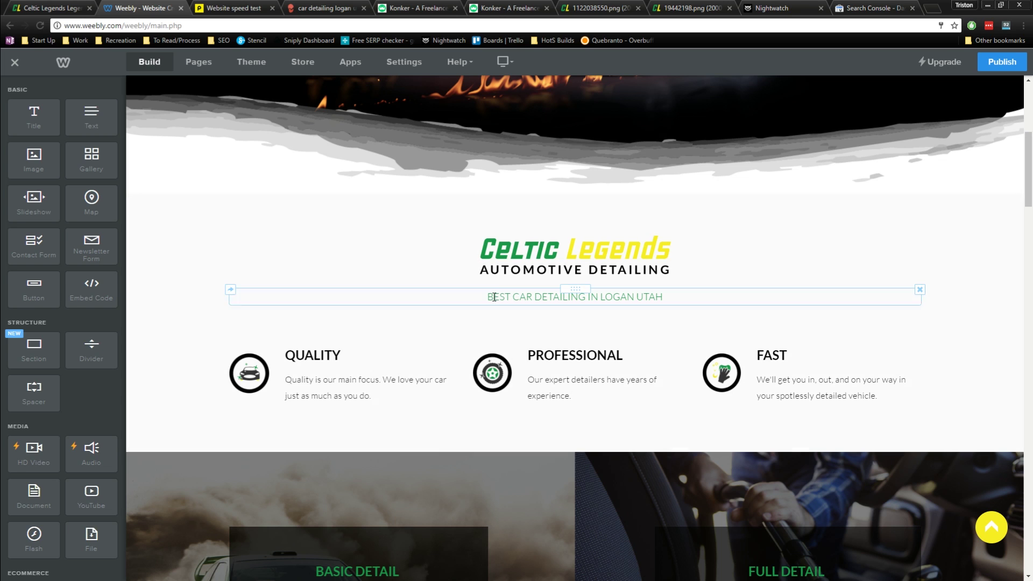
pyautogui.moveTo(485, 296); pyautogui.dragTo(671, 300)
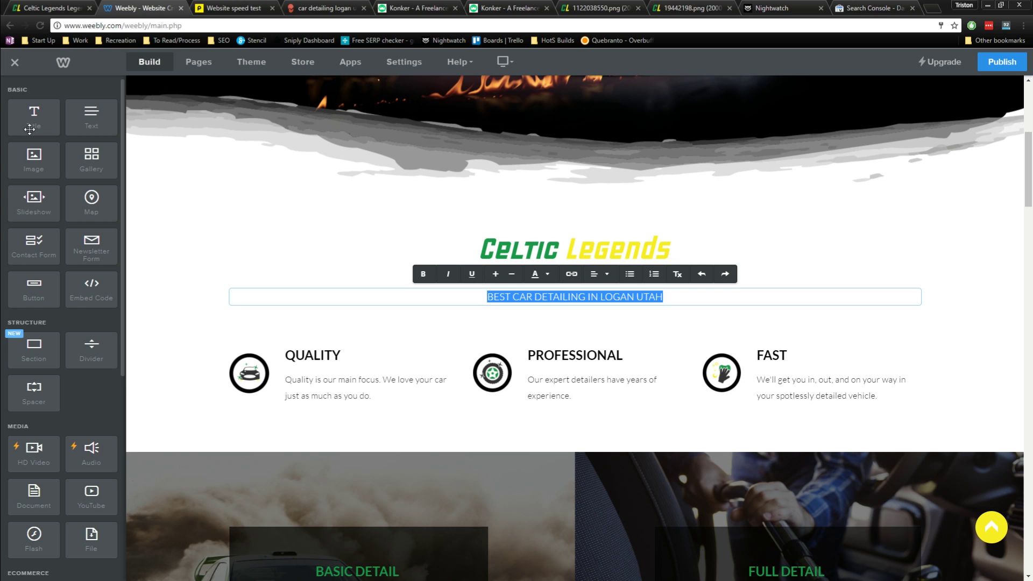
# Step: Deselect the tagline and examine the home page between the Celtic Legends logo and the newsletter sign-up section
pyautogui.click(459, 291)
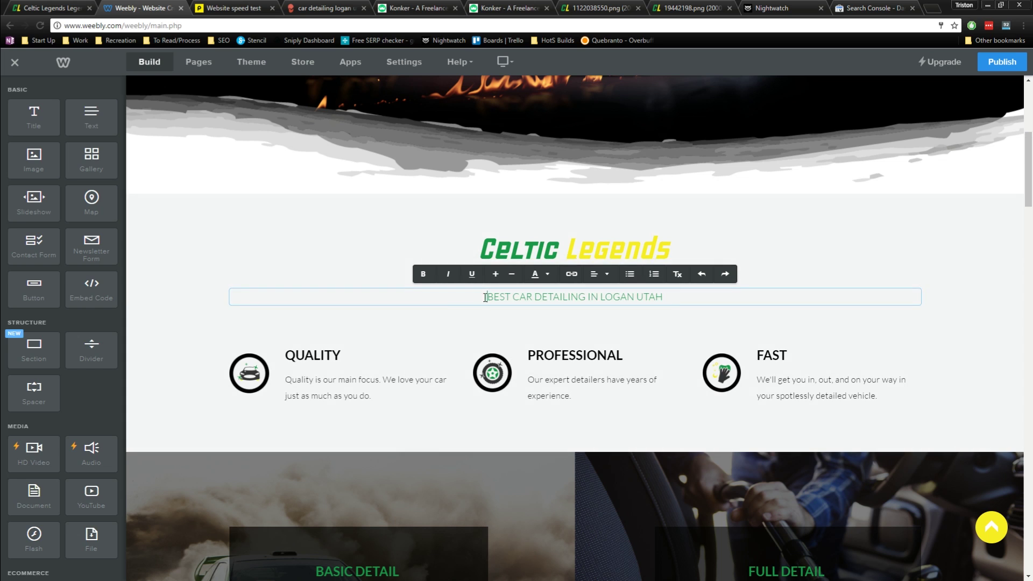
pyautogui.scroll(-20, 494, 355)
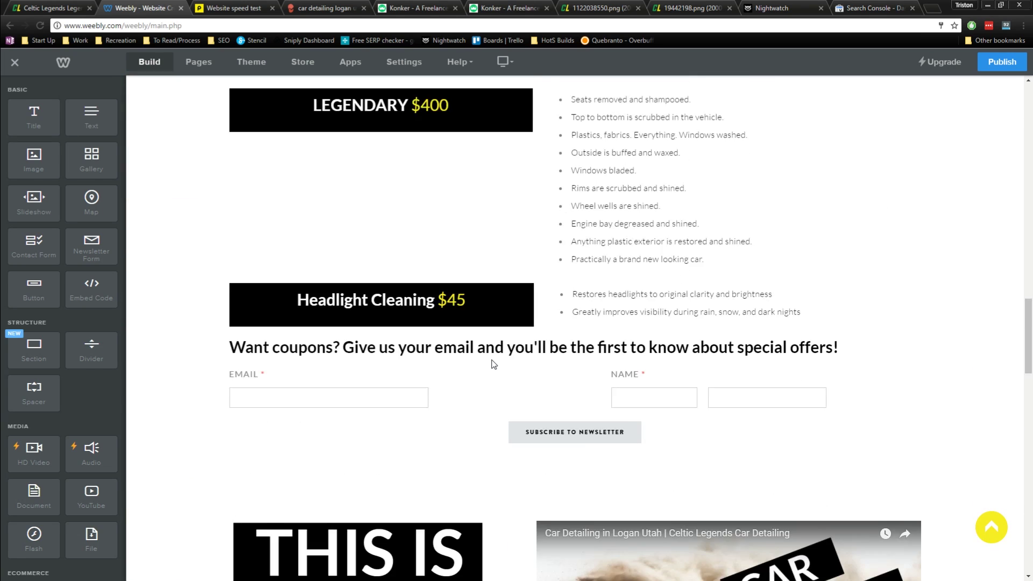
pyautogui.scroll(15, 494, 365)
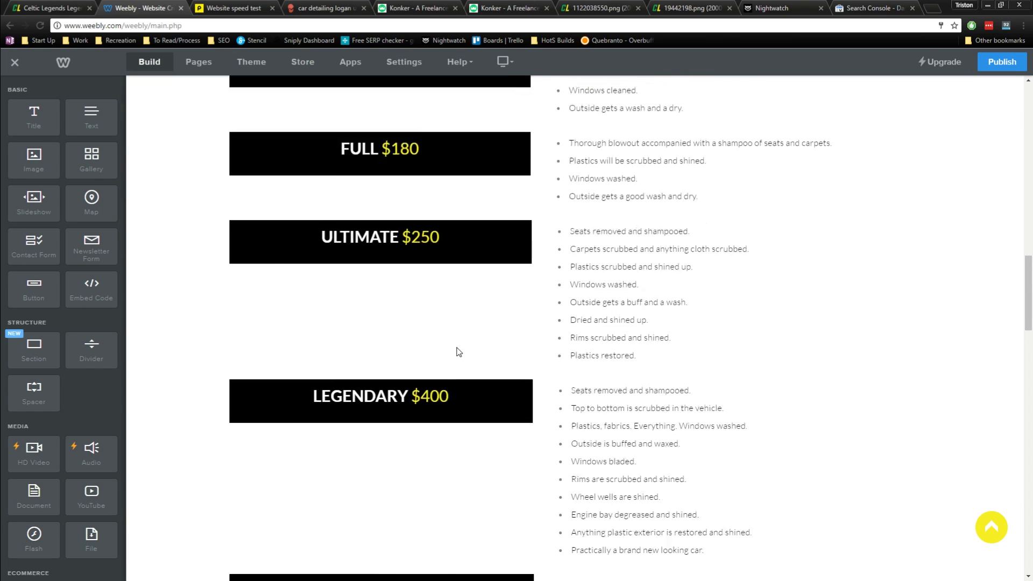
pyautogui.scroll(7, 629, 363)
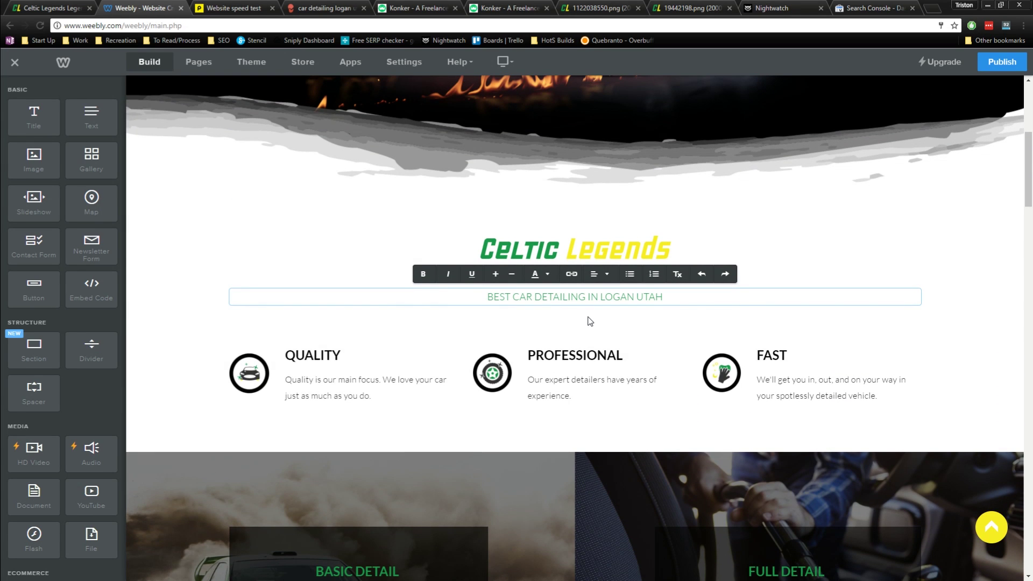
pyautogui.scroll(-1, 633, 354)
pyautogui.scroll(3, 596, 371)
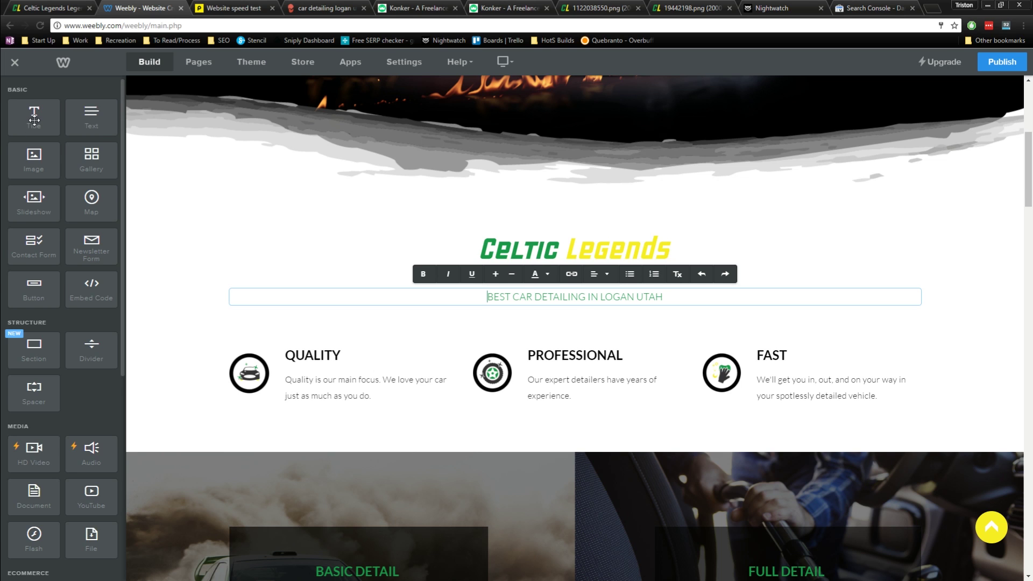
pyautogui.scroll(-3, 551, 400)
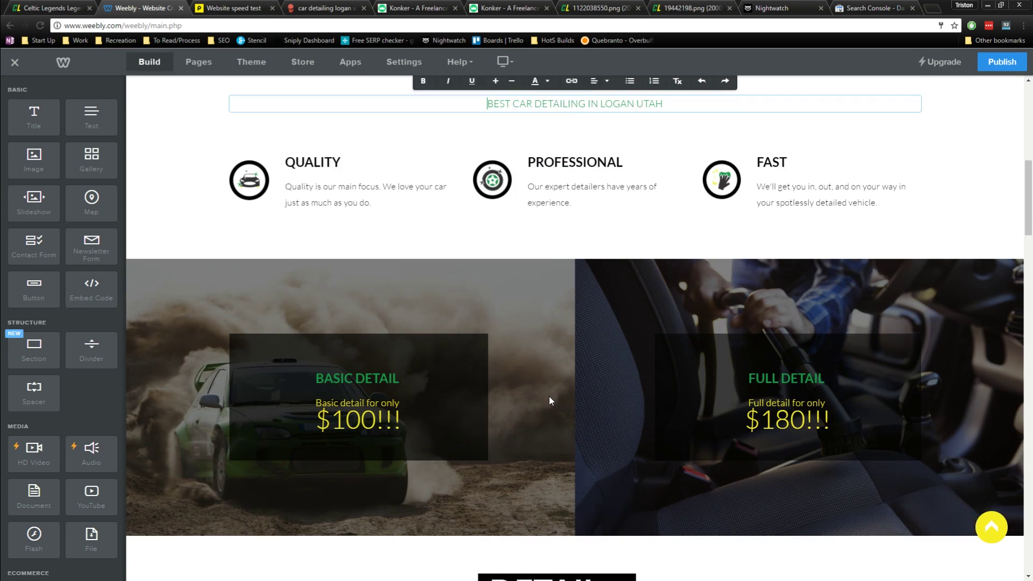
pyautogui.scroll(-3, 549, 401)
pyautogui.scroll(-3, 570, 409)
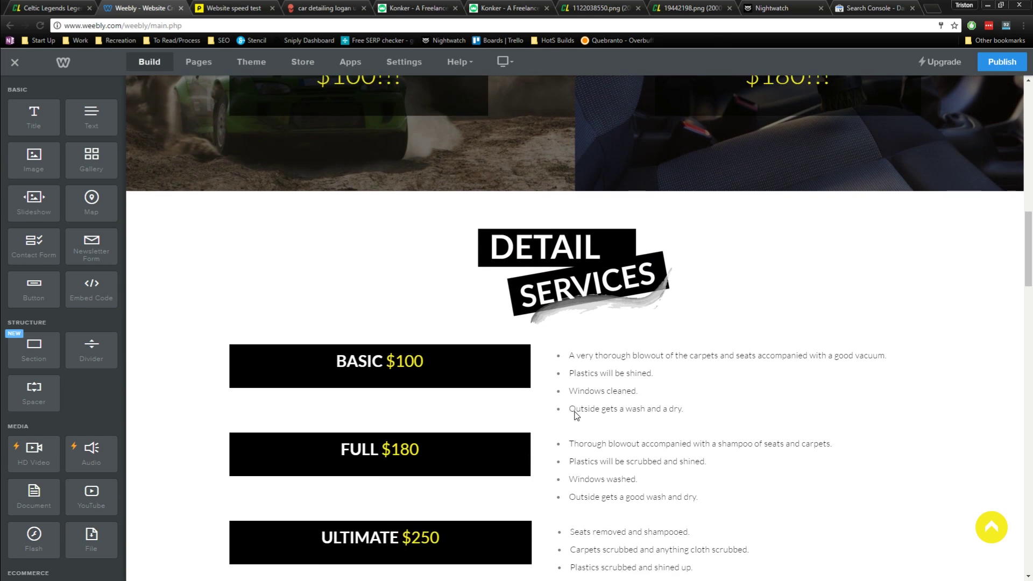
pyautogui.scroll(8, 575, 409)
pyautogui.scroll(3, 575, 409)
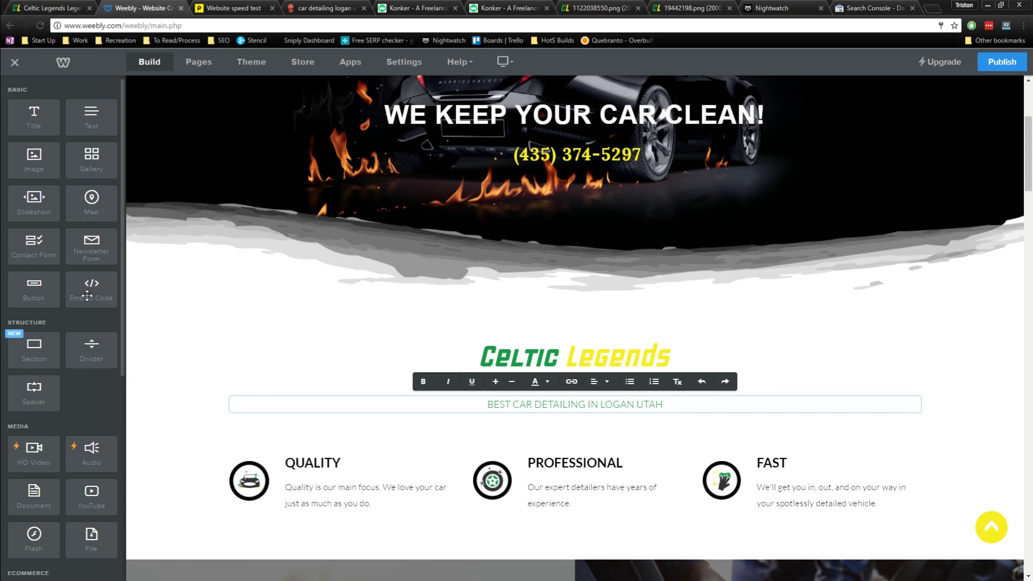
# Step: Add an Embed Code element between the Celtic Legends logo and the tagline, and copy the full tagline text
pyautogui.click(91, 290)
pyautogui.moveTo(91, 292); pyautogui.dragTo(533, 398)
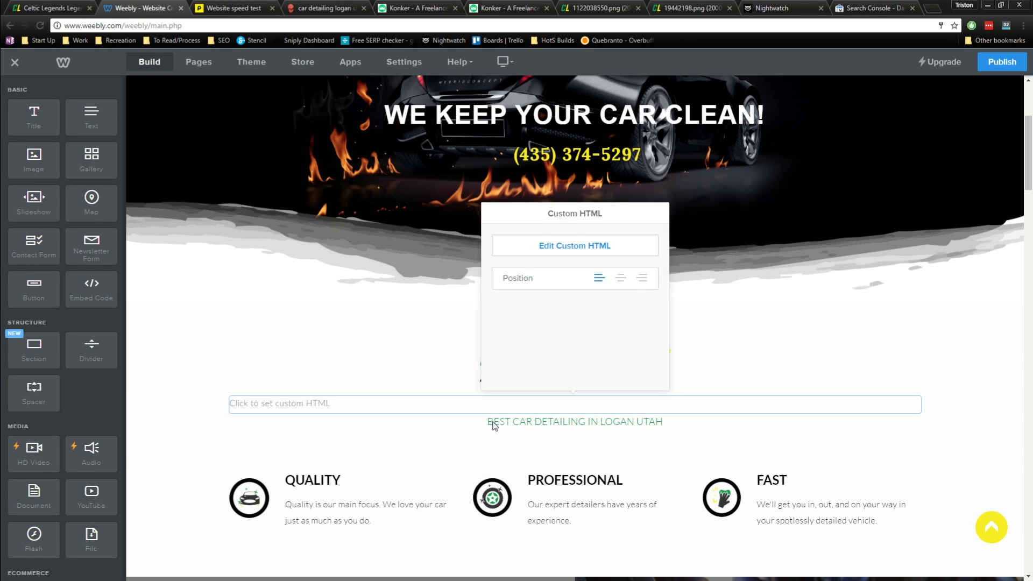
pyautogui.moveTo(488, 422); pyautogui.dragTo(674, 425)
pyautogui.hotkey('ctrl', 'c')
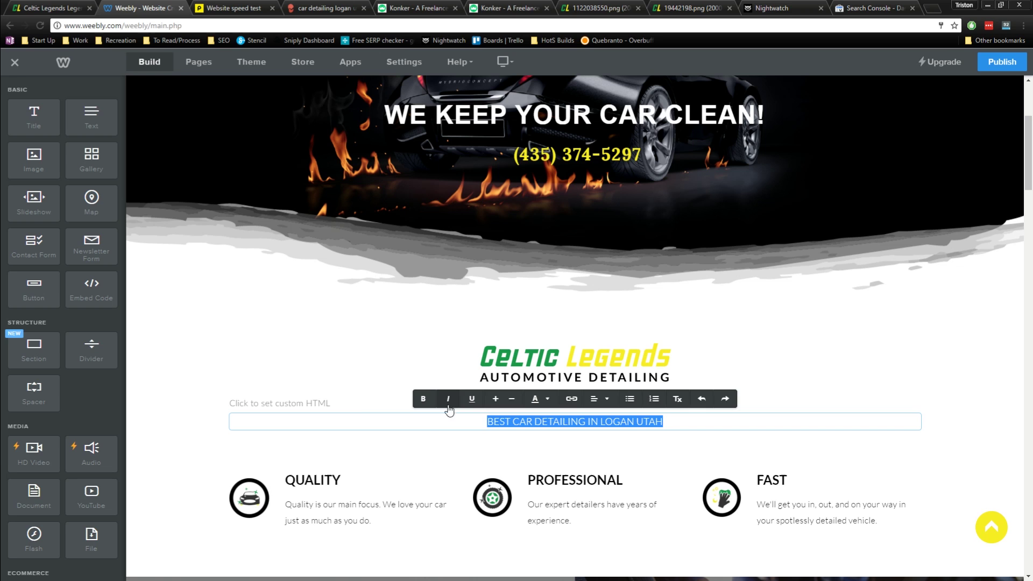
# Step: Set the custom HTML to an <h1> tag followed by the copied text "BEST CAR DETAILING IN LOGAN UTAH"
pyautogui.click(334, 405)
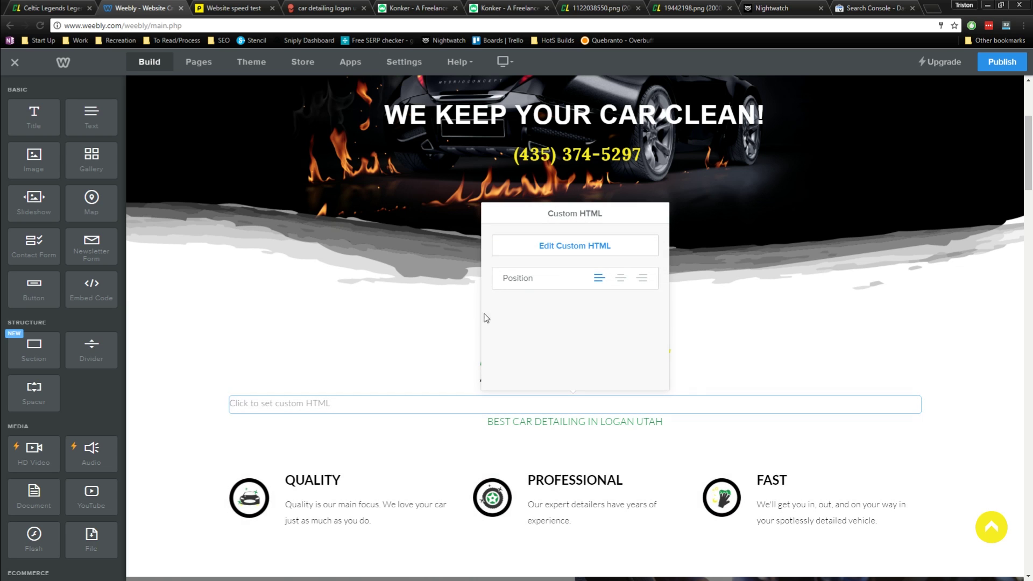
pyautogui.click(559, 254)
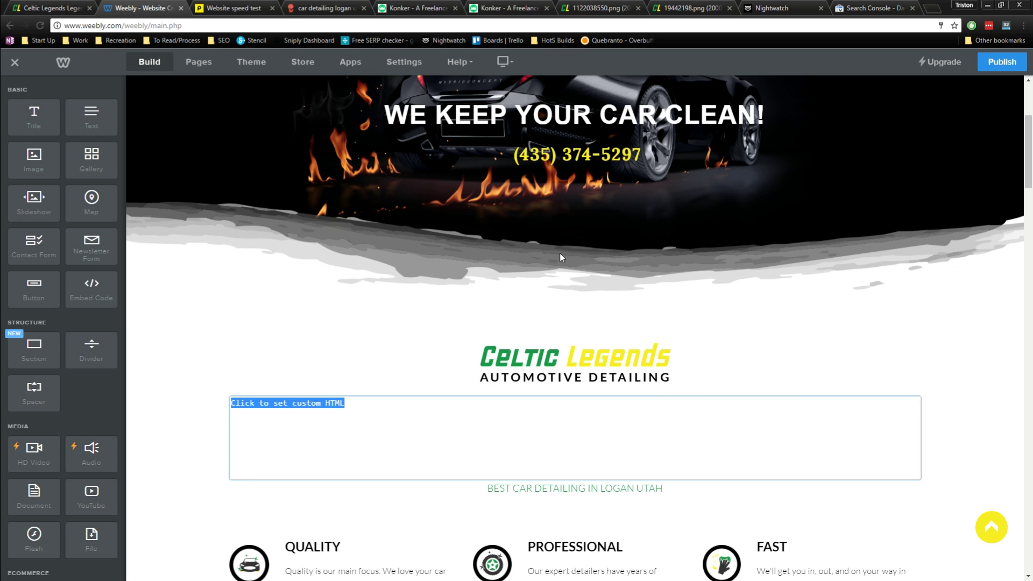
pyautogui.write(',')
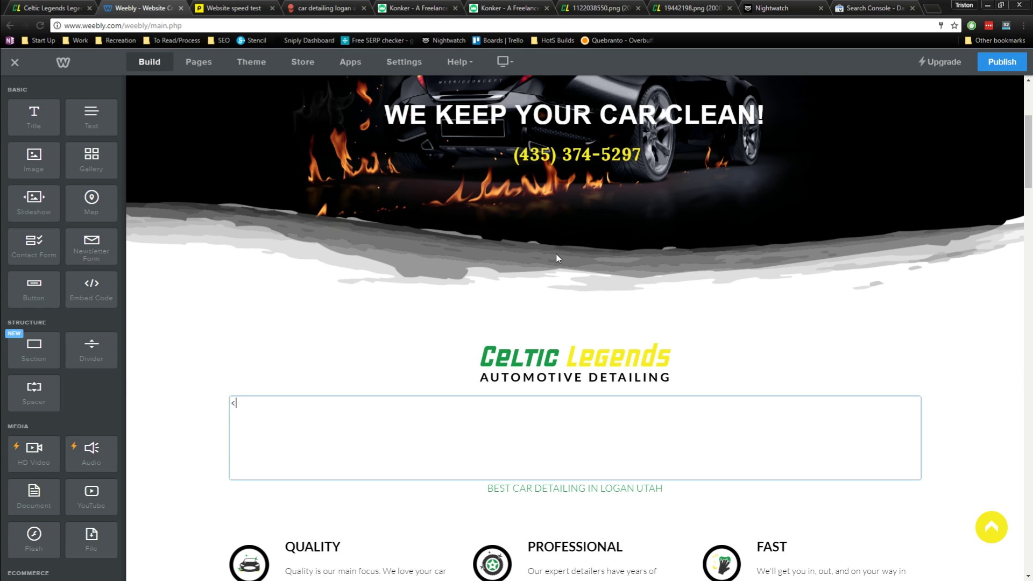
pyautogui.write('<h1>')
pyautogui.hotkey('ctrl', 'v')
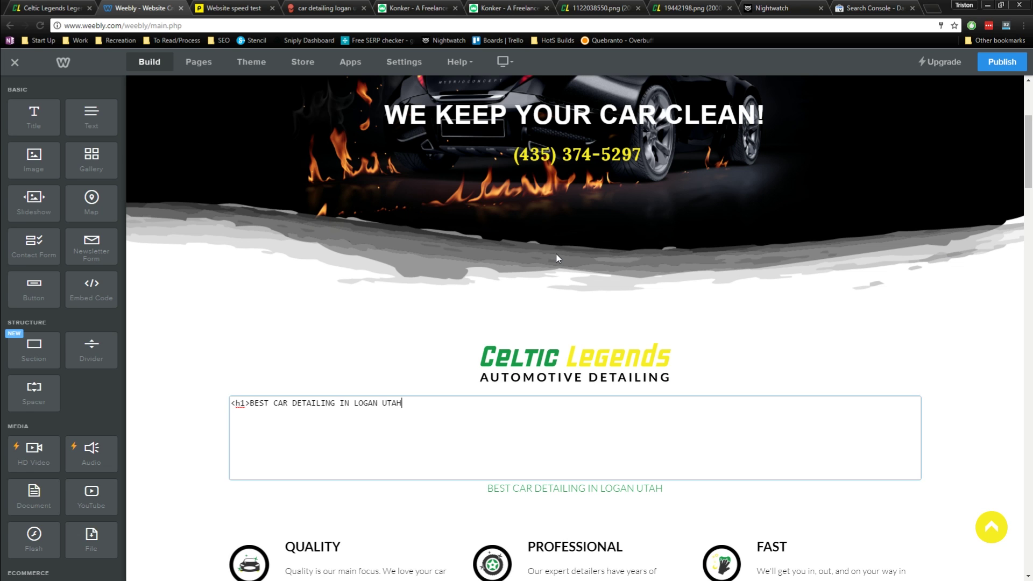
pyautogui.click(874, 366)
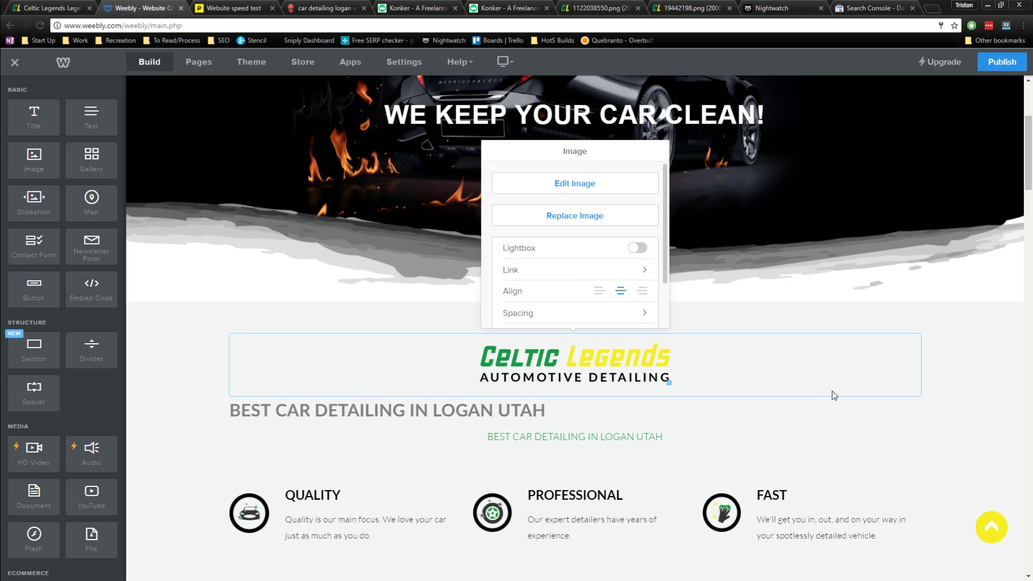
# Step: Set the custom HTML heading's position to center and delete the element from the page
pyautogui.click(624, 420)
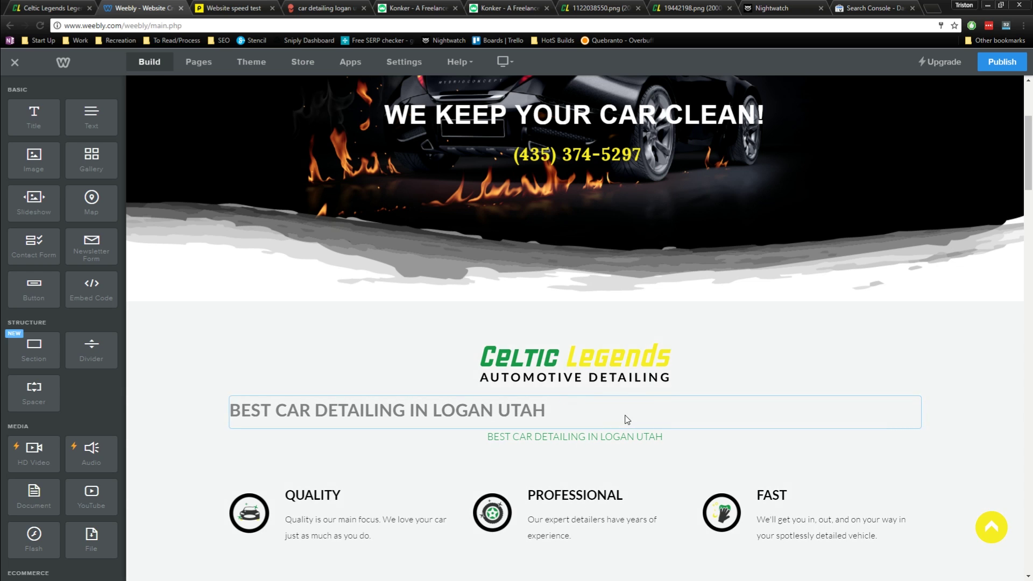
pyautogui.click(619, 280)
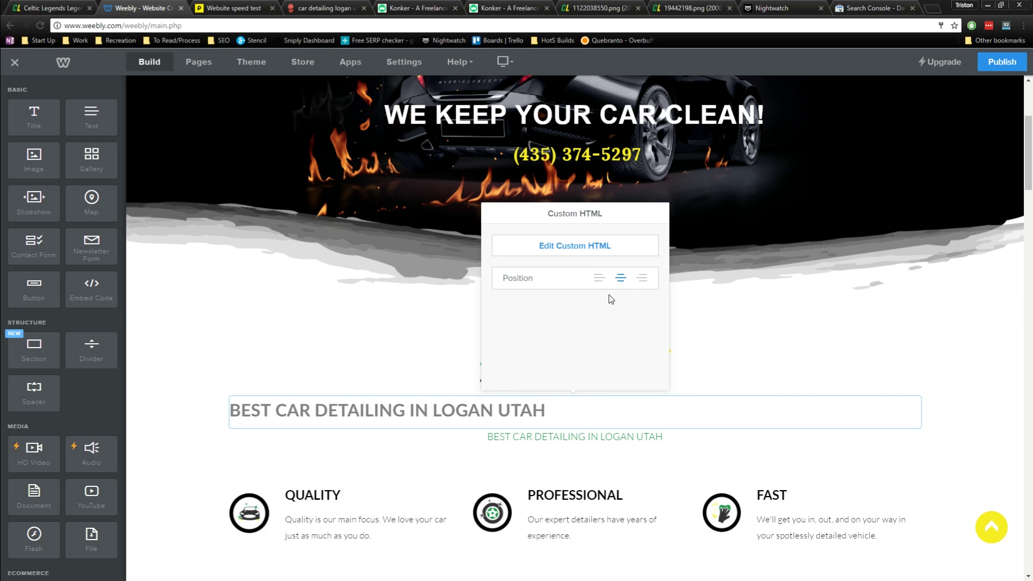
pyautogui.click(221, 417)
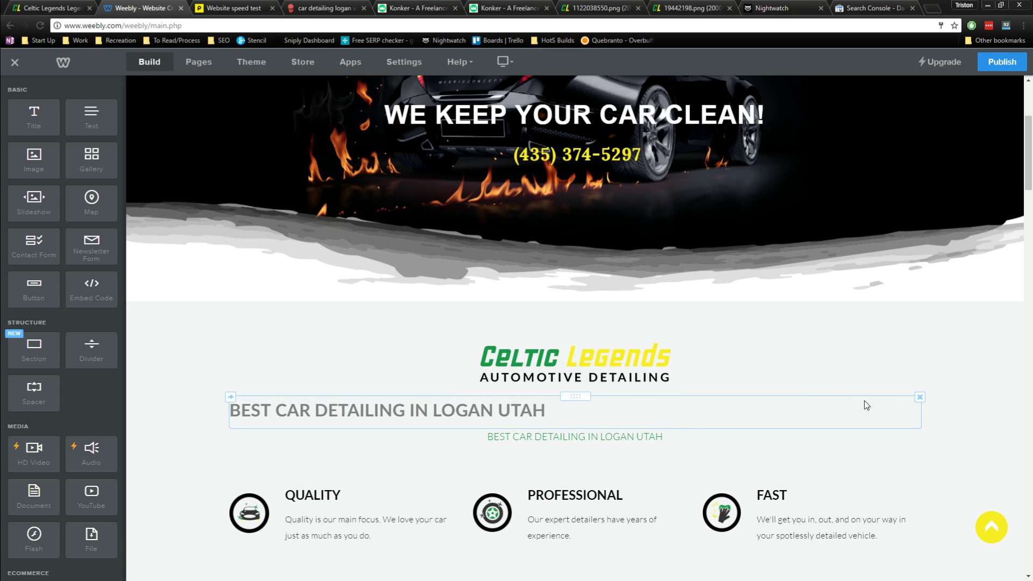
pyautogui.click(919, 397)
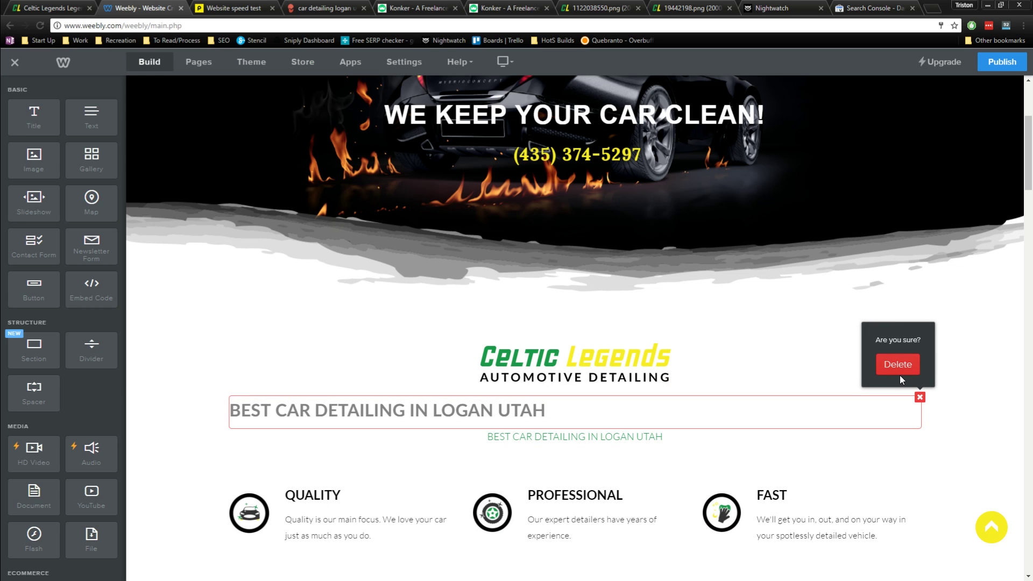
pyautogui.click(894, 365)
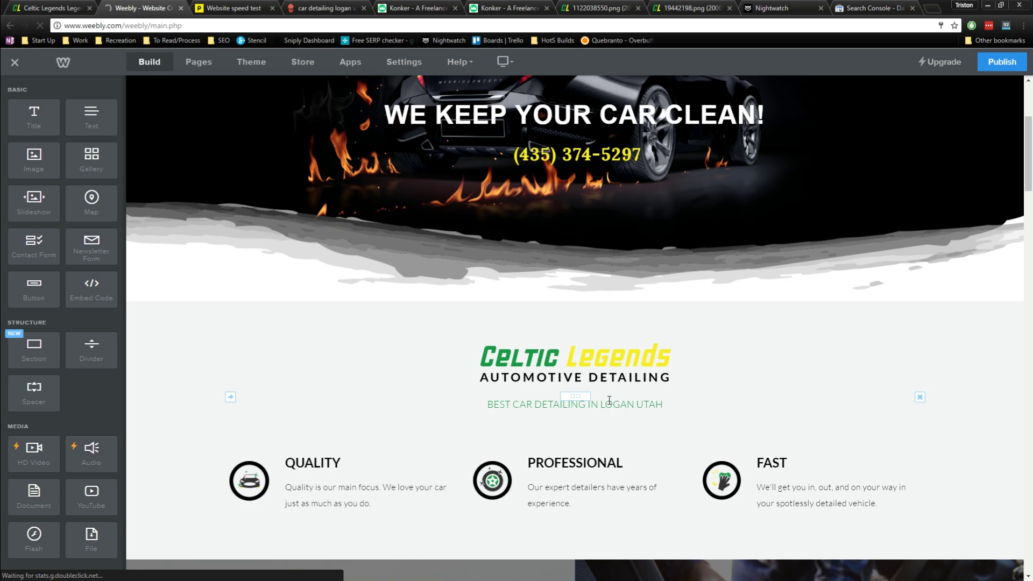
# Step: Open the Home page's SEO settings and examine the keyword phrases in its page title, description and meta keywords
pyautogui.scroll(-2, 602, 347)
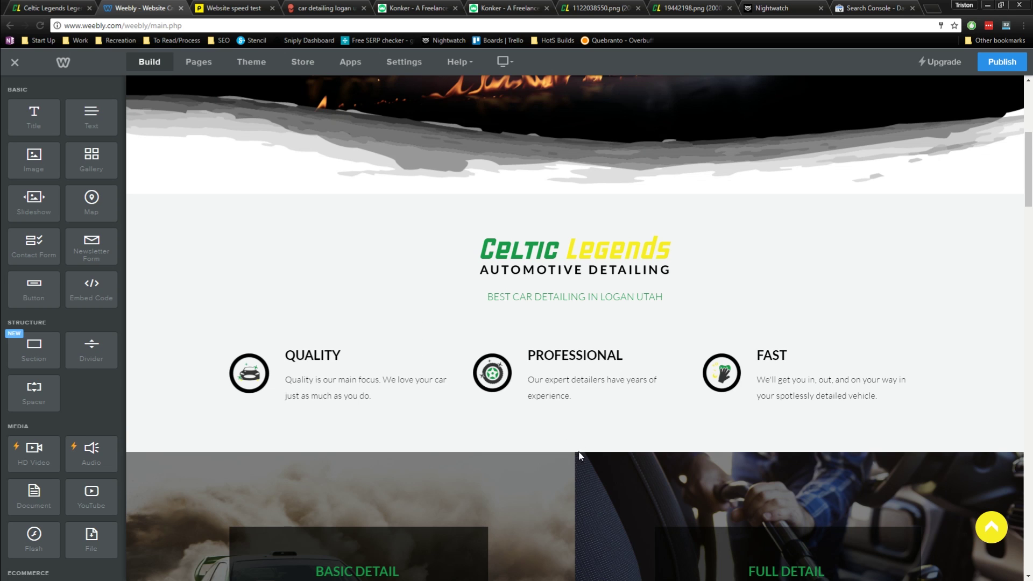
pyautogui.scroll(-3, 581, 463)
pyautogui.scroll(6, 582, 477)
pyautogui.scroll(-2, 581, 477)
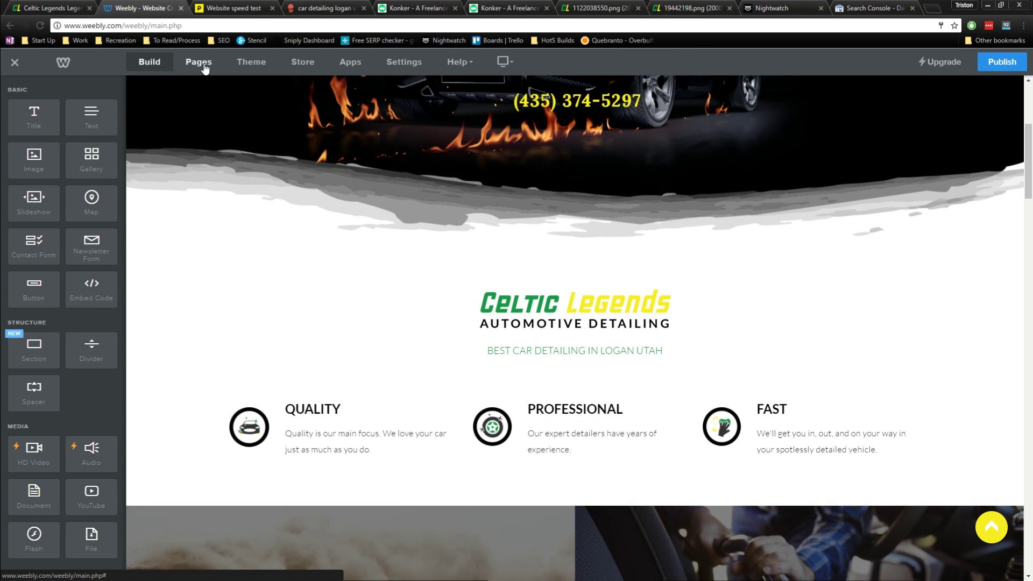
pyautogui.click(201, 63)
pyautogui.click(51, 120)
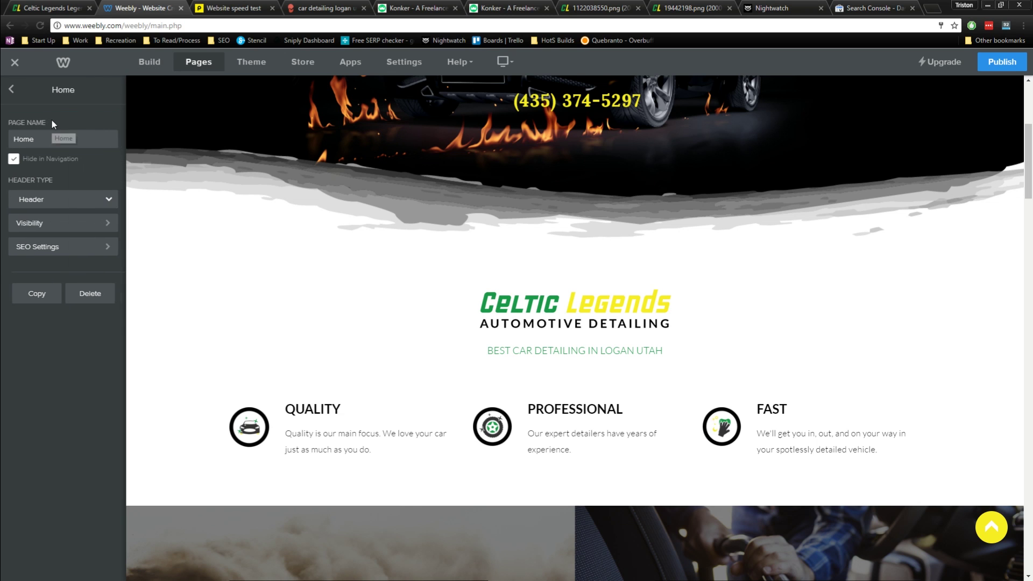
pyautogui.click(46, 247)
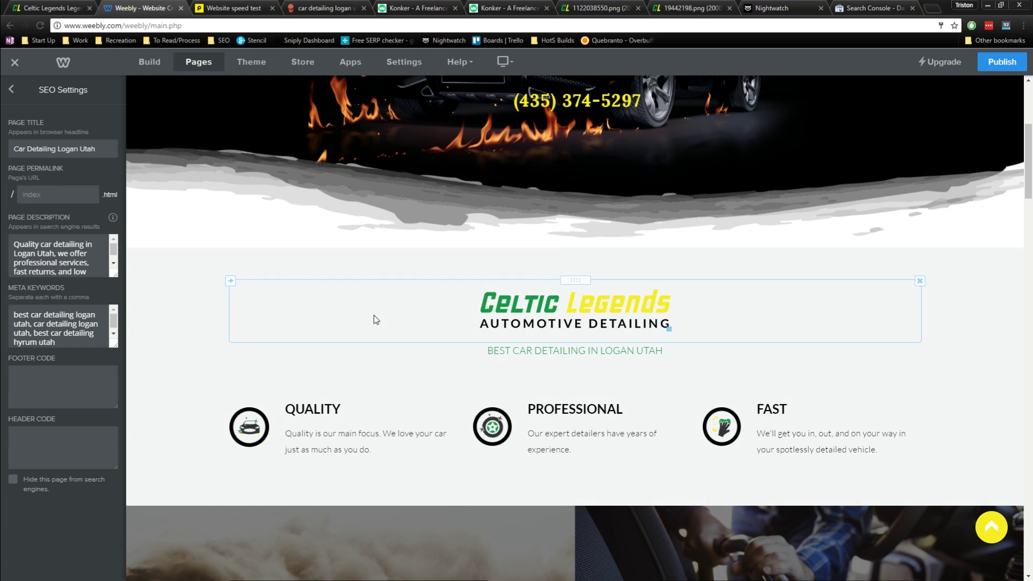
pyautogui.moveTo(60, 197)
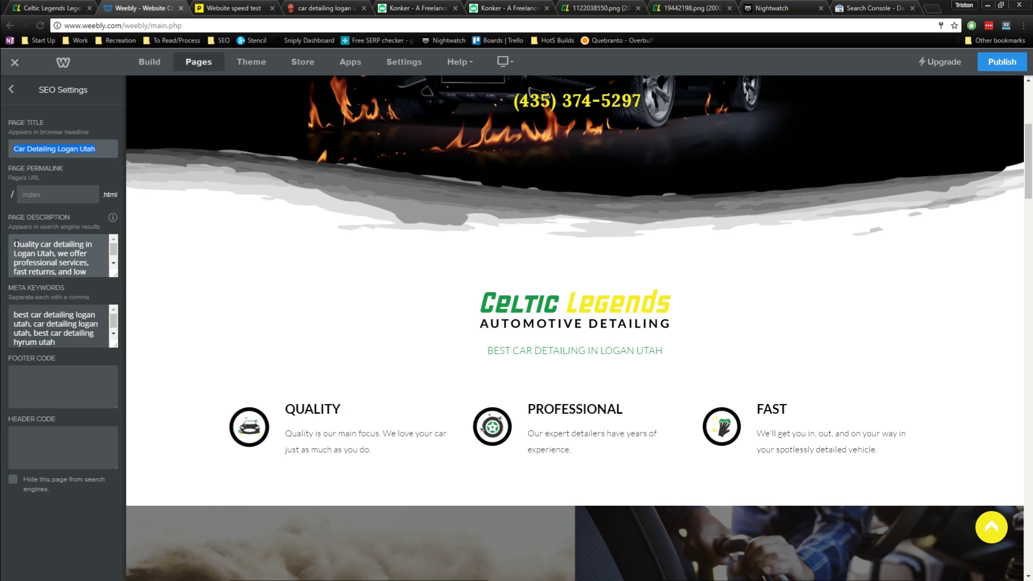
pyautogui.moveTo(15, 244); pyautogui.dragTo(25, 242)
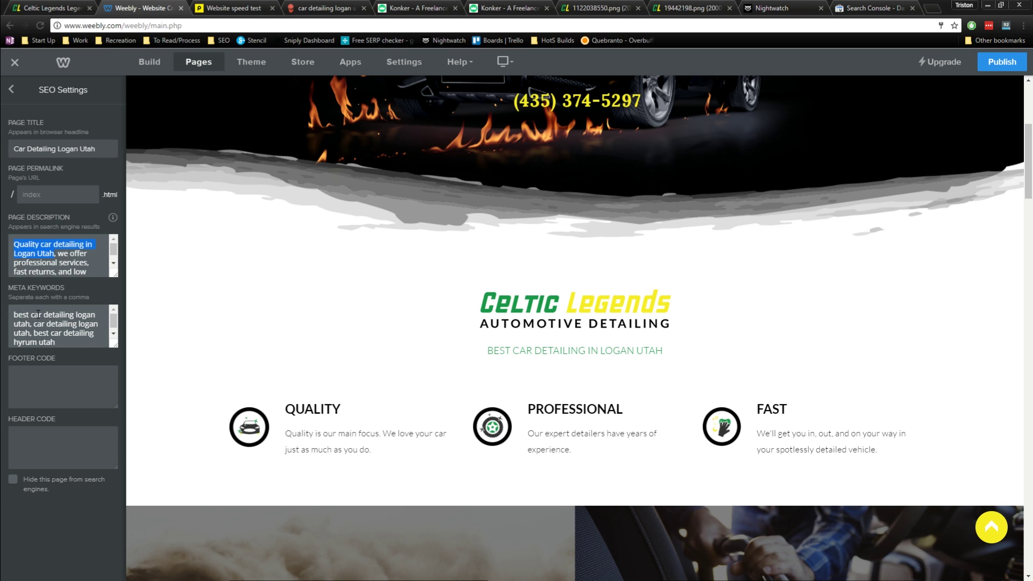
pyautogui.moveTo(34, 323); pyautogui.dragTo(32, 333)
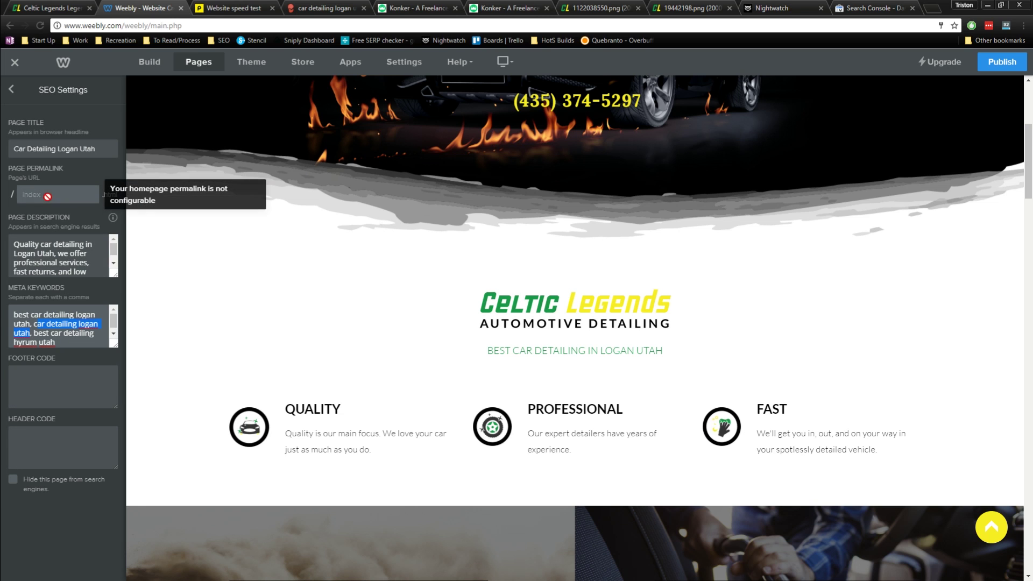
# Step: Return to the page list, view the Hyrum car detailing subpage, and open the Car Detailing Logan UT page's options
pyautogui.click(10, 89)
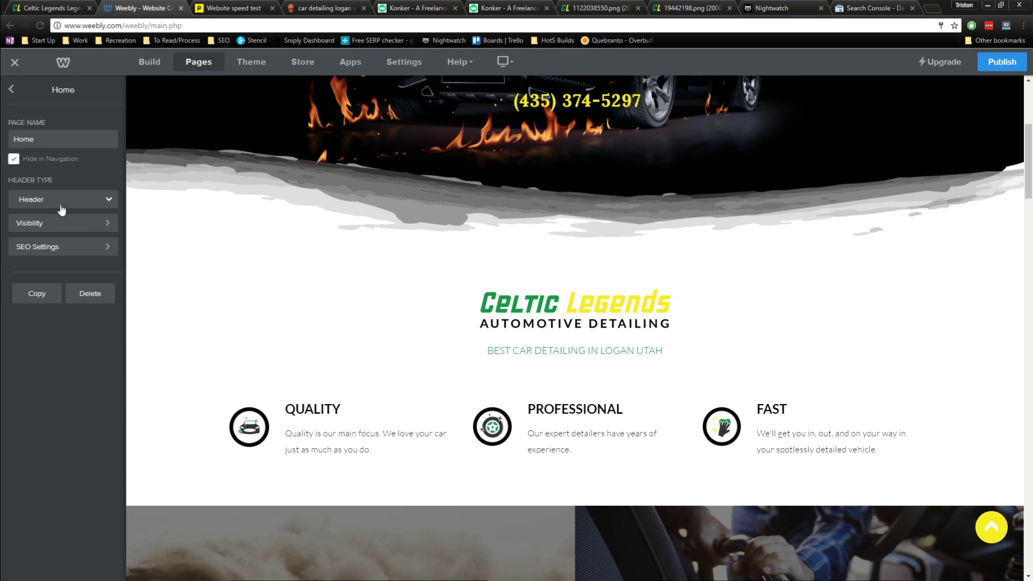
pyautogui.click(14, 87)
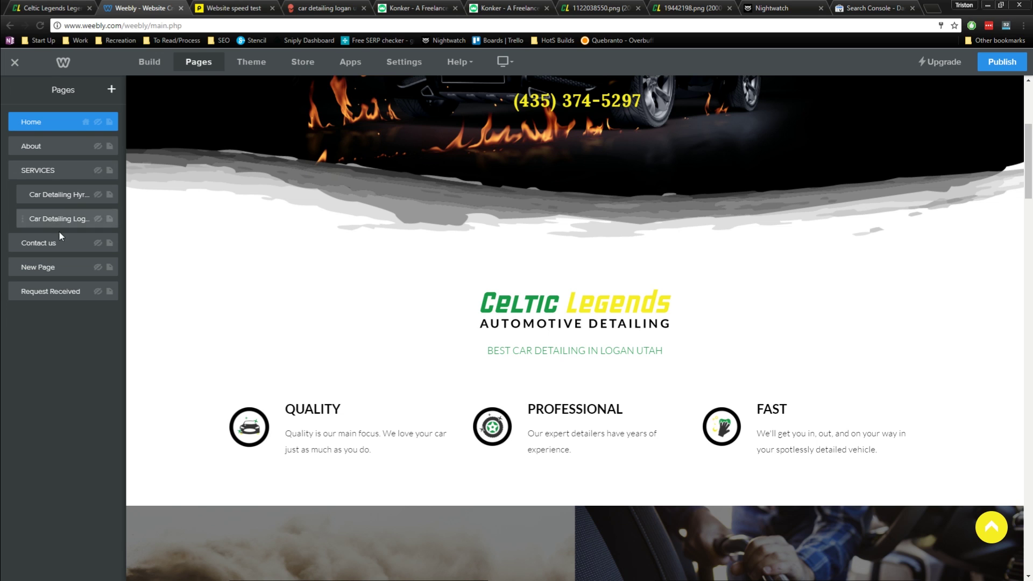
pyautogui.click(61, 198)
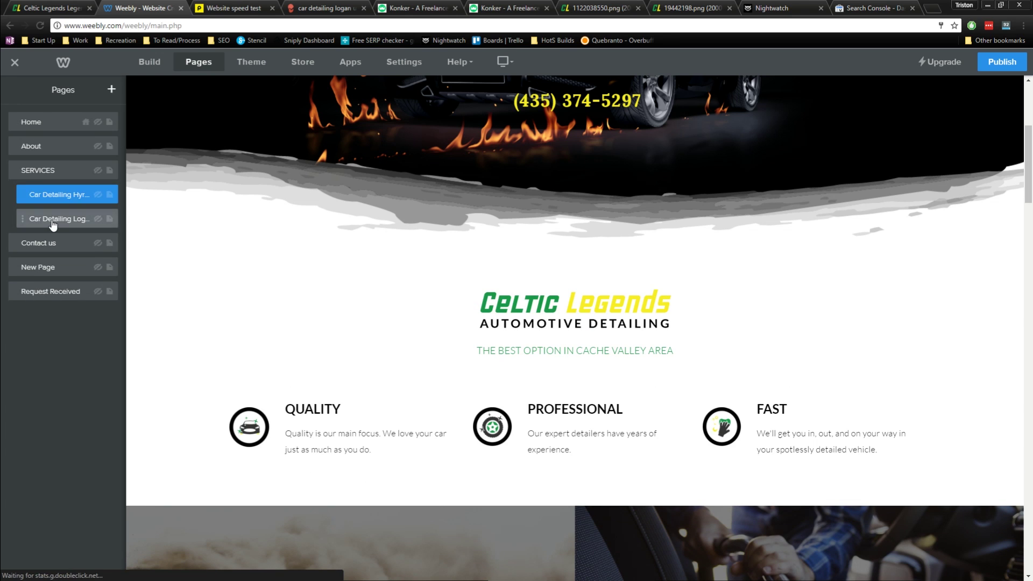
pyautogui.click(49, 218)
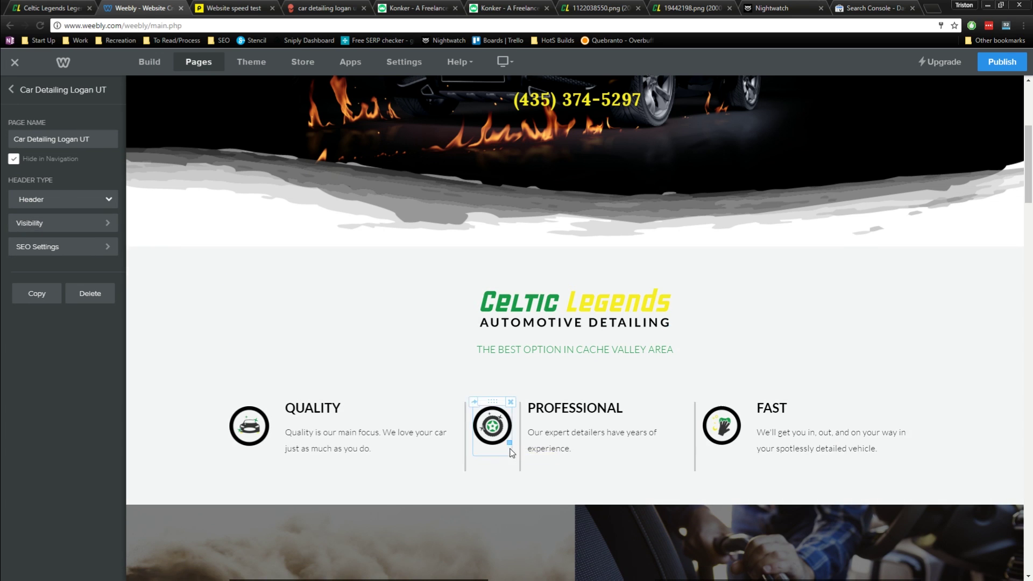
pyautogui.scroll(-4, 616, 441)
pyautogui.scroll(4, 601, 444)
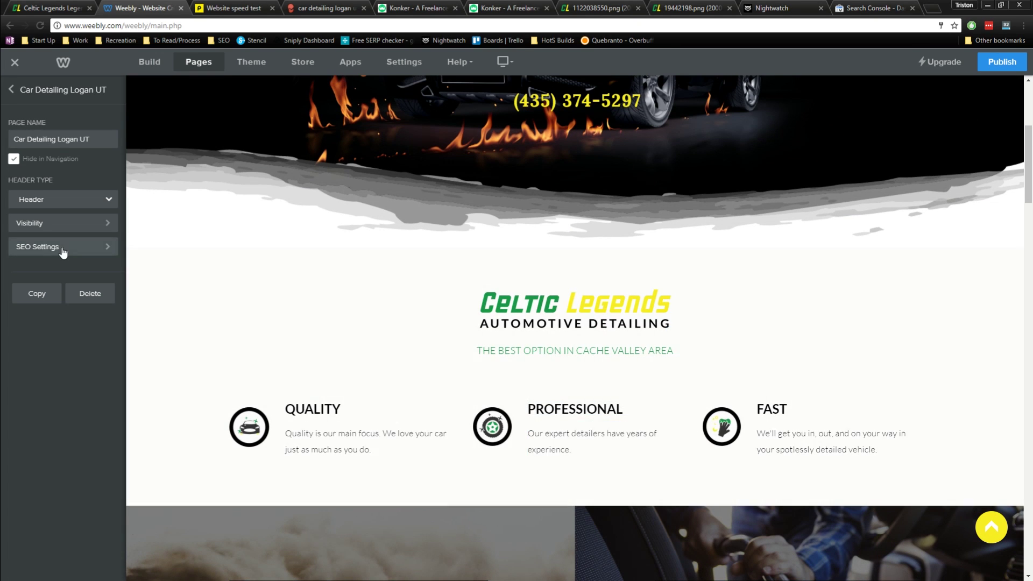
# Step: Open the Logan UT page's SEO settings, check the keyword in KWFinder, and return to the Weebly editor
pyautogui.click(62, 247)
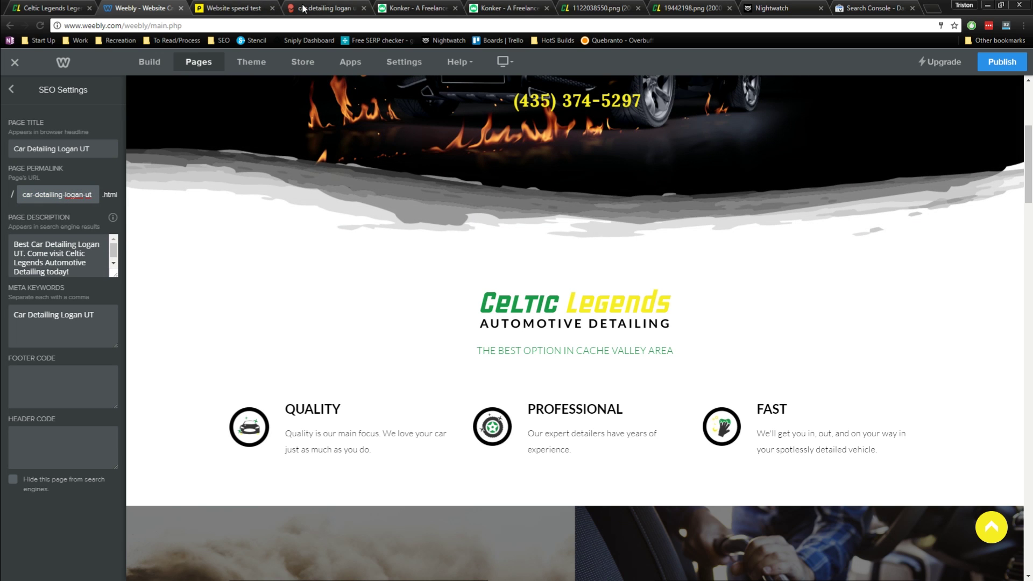
pyautogui.click(324, 9)
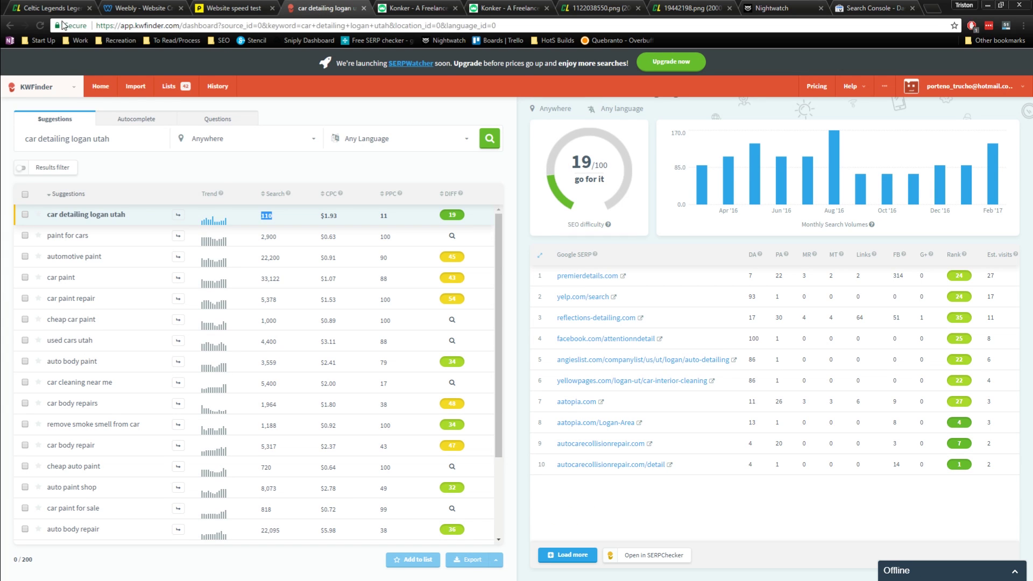
pyautogui.click(64, 25)
pyautogui.click(139, 8)
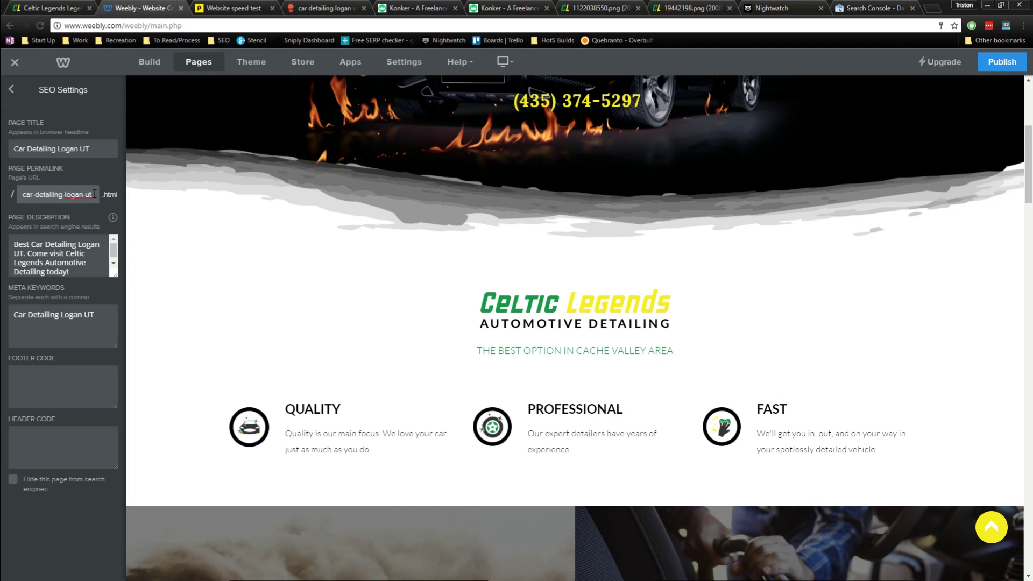
# Step: Set the Logan UT page's permalink to car-detailing-logan-utah, and add "car detailing logan utah" to its meta keywords
pyautogui.click(95, 194)
pyautogui.write('ah')
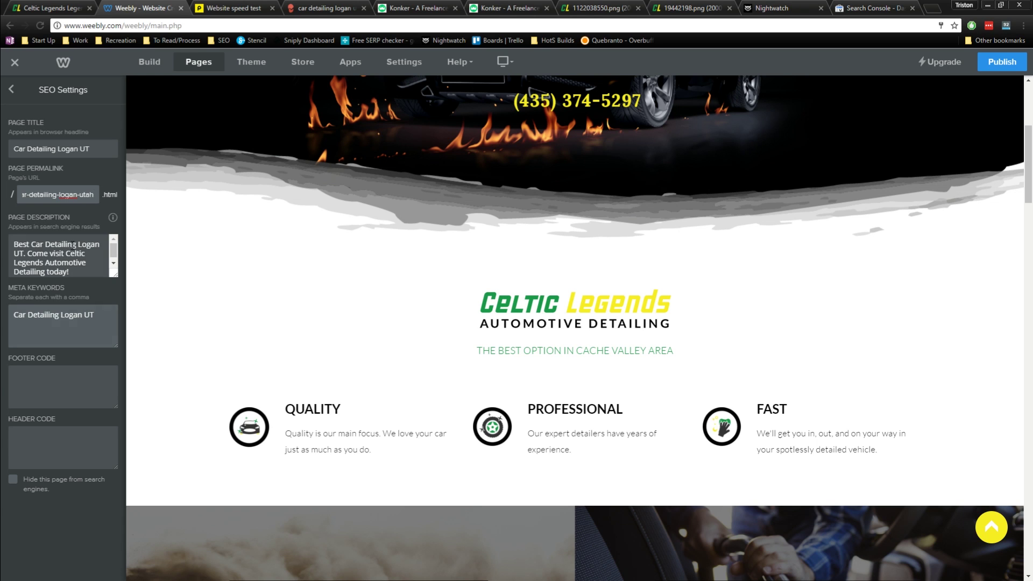
pyautogui.click(97, 314)
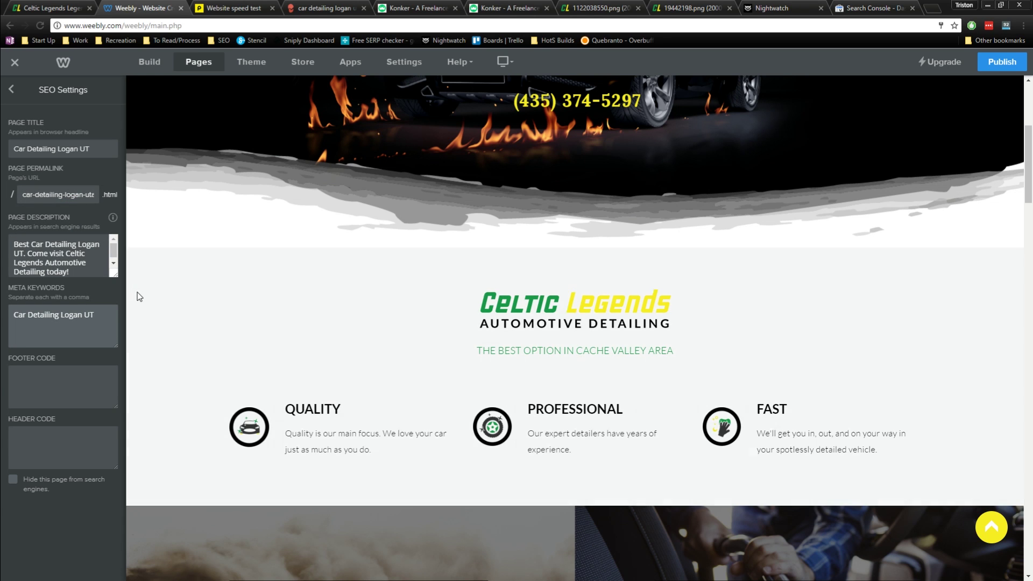
pyautogui.write(', car detailing logan itah')
pyautogui.press('BackSpace')
pyautogui.press('BackSpace')
pyautogui.press('BackSpace')
pyautogui.press('BackSpace')
pyautogui.write('utah')
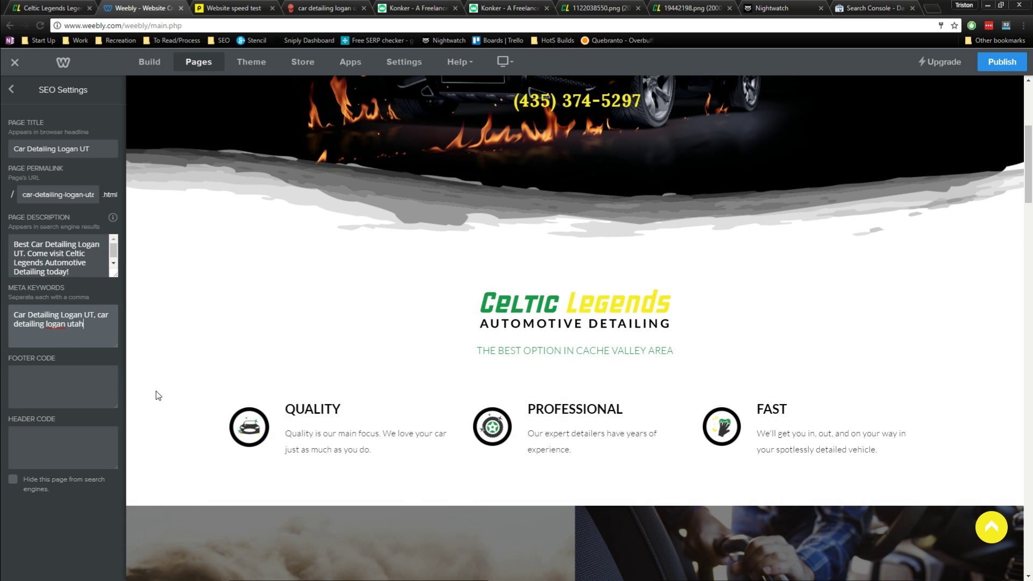
pyautogui.scroll(-2, 433, 484)
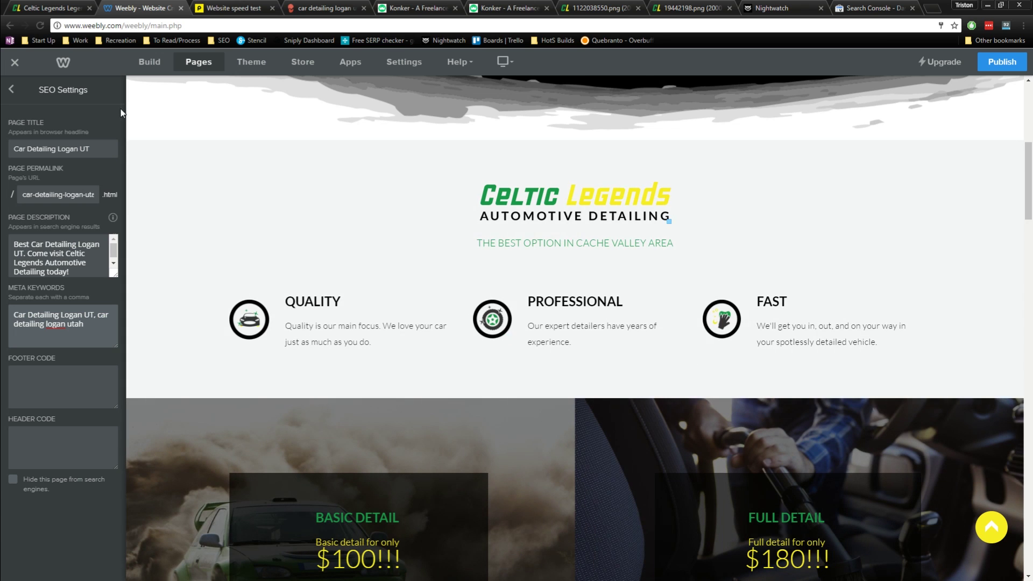
pyautogui.click(11, 90)
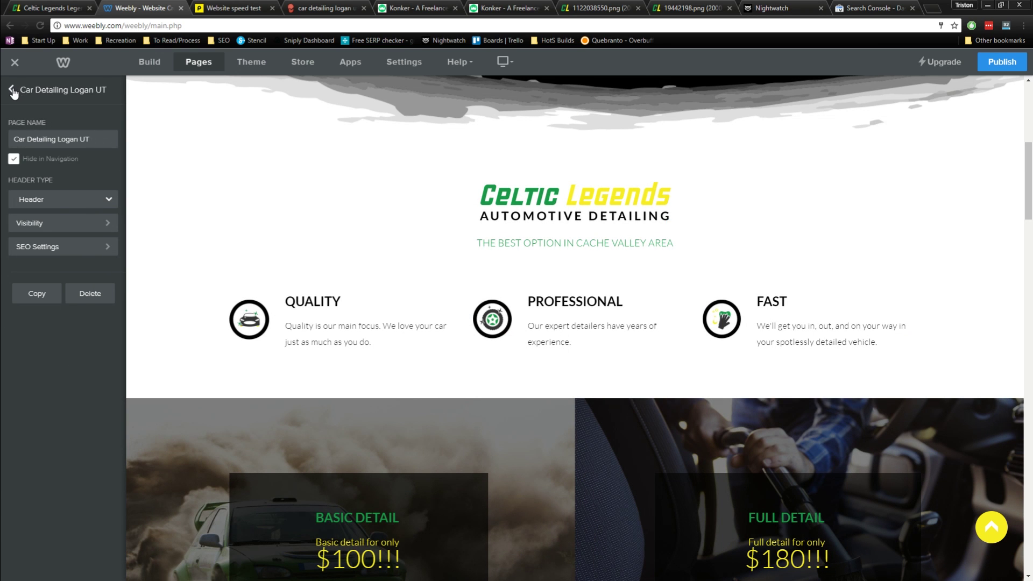
pyautogui.click(11, 89)
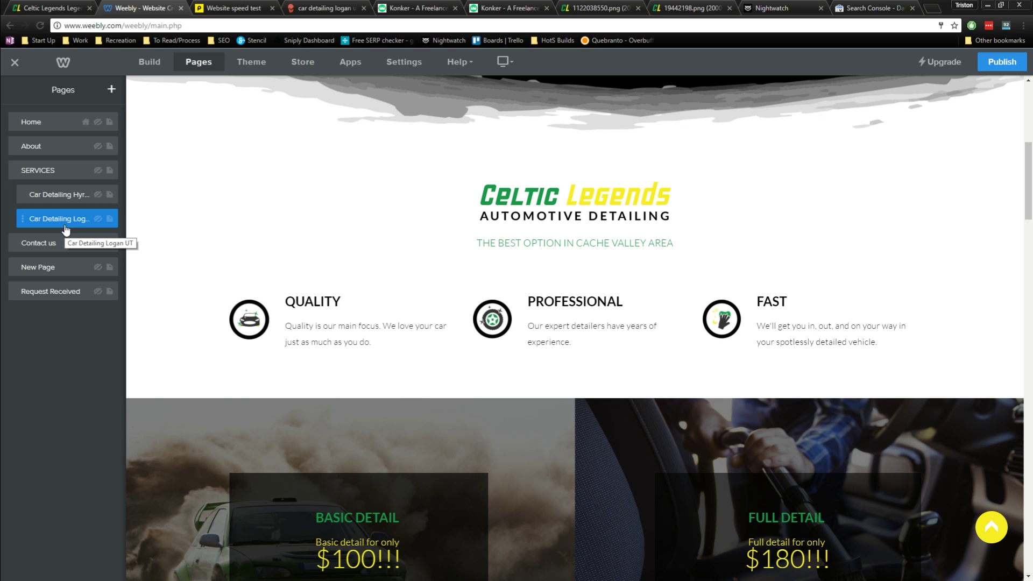
# Step: In the site-wide SEO settings, change the opening sentence of the site description to "Best car detailing in Logan Utah."
pyautogui.click(400, 63)
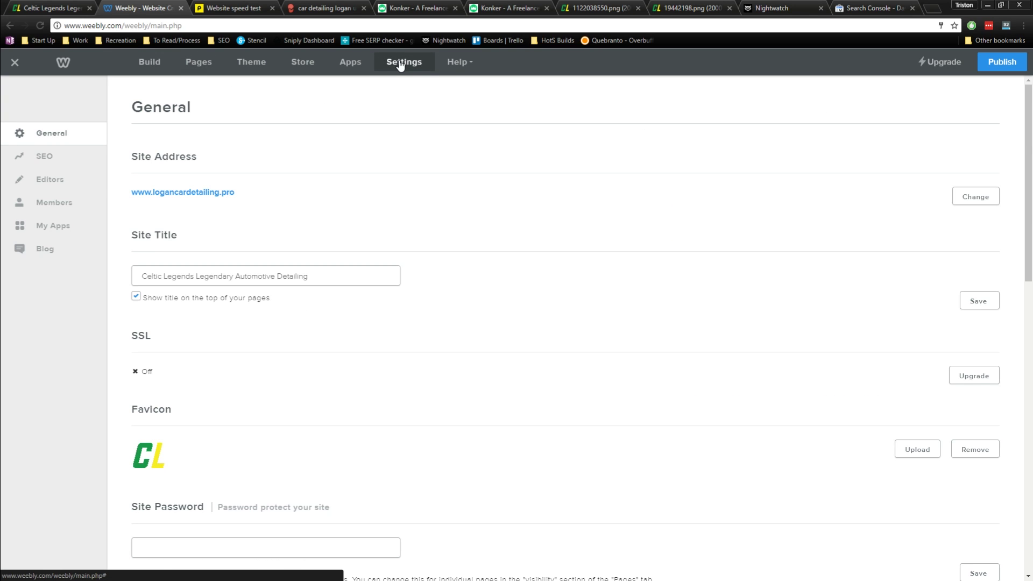
pyautogui.click(56, 158)
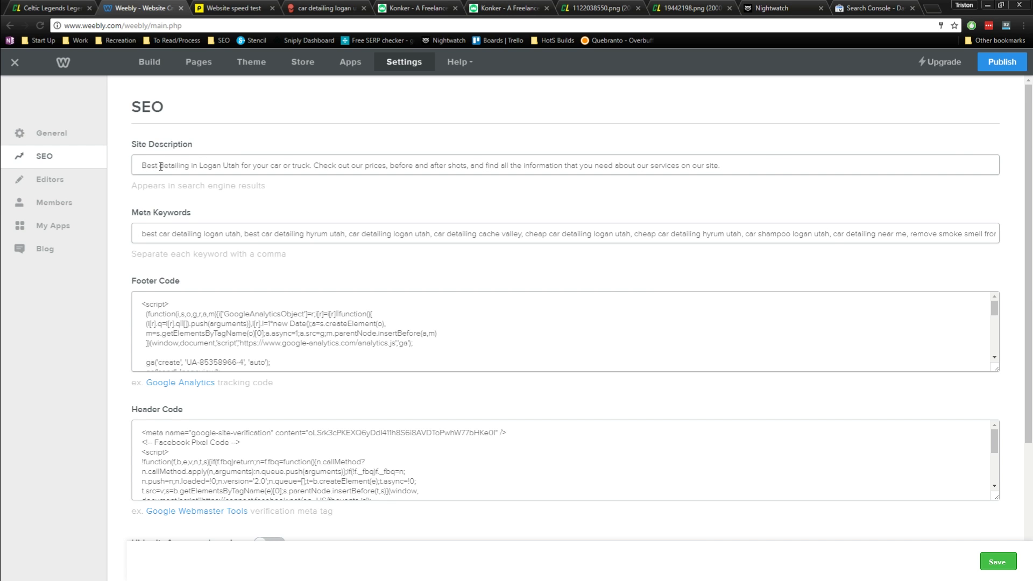
pyautogui.moveTo(160, 167); pyautogui.dragTo(243, 165)
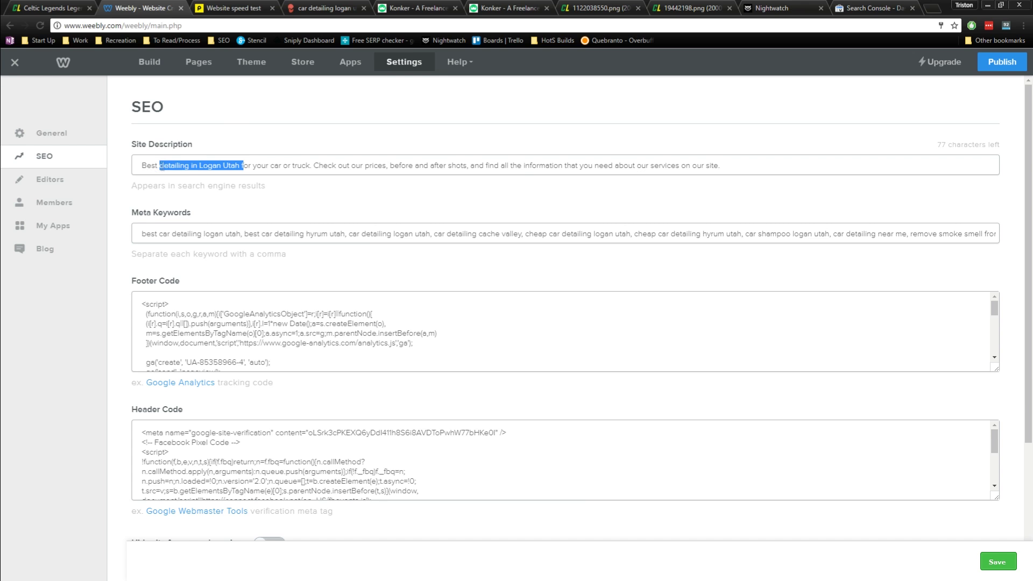
pyautogui.press('Left')
pyautogui.write('car')
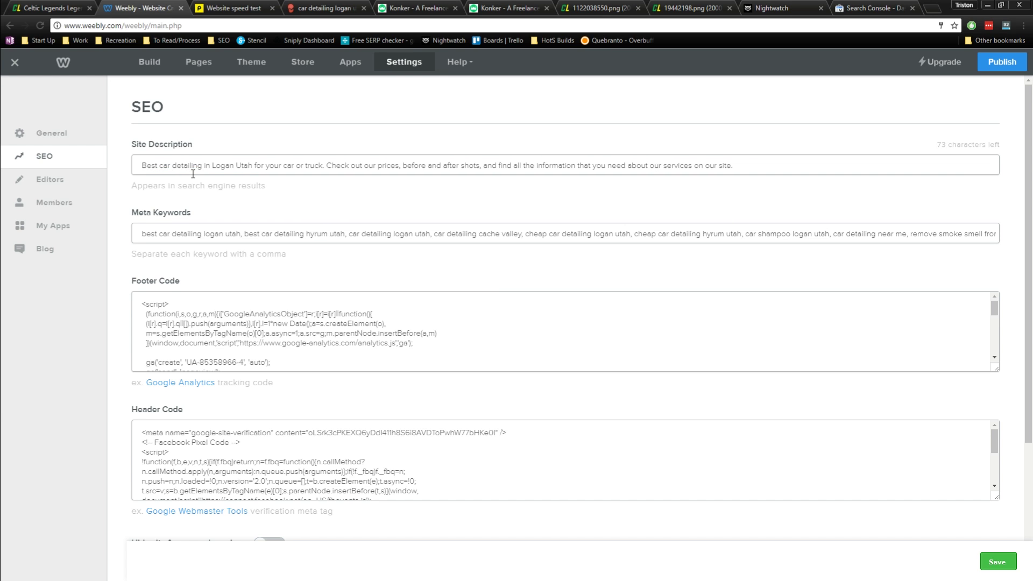
pyautogui.press('BackSpace')
pyautogui.write('.')
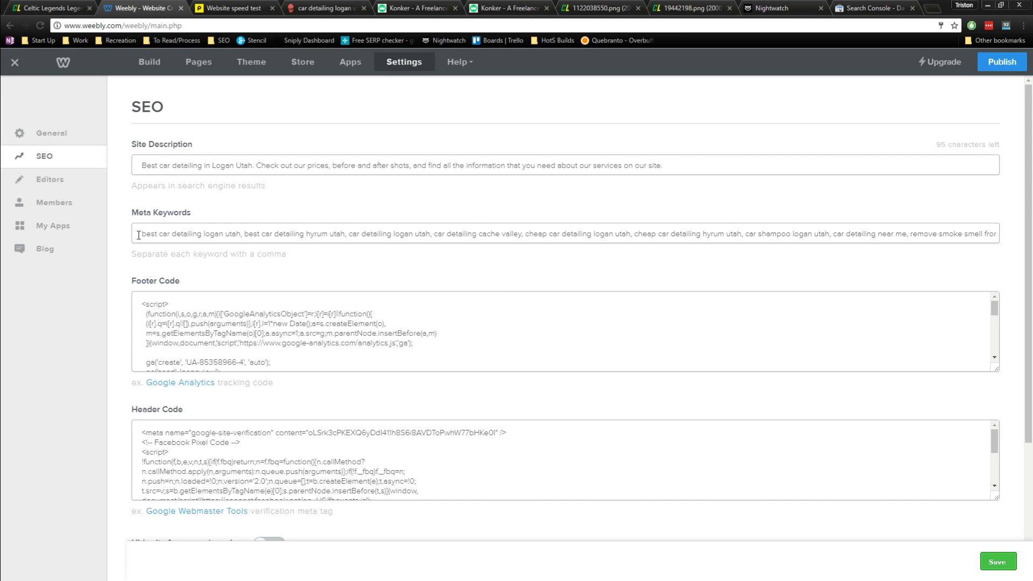
# Step: Examine the site-wide meta keywords, the Google verification tag and the Facebook Pixel code in the header code
pyautogui.moveTo(139, 236); pyautogui.dragTo(241, 243)
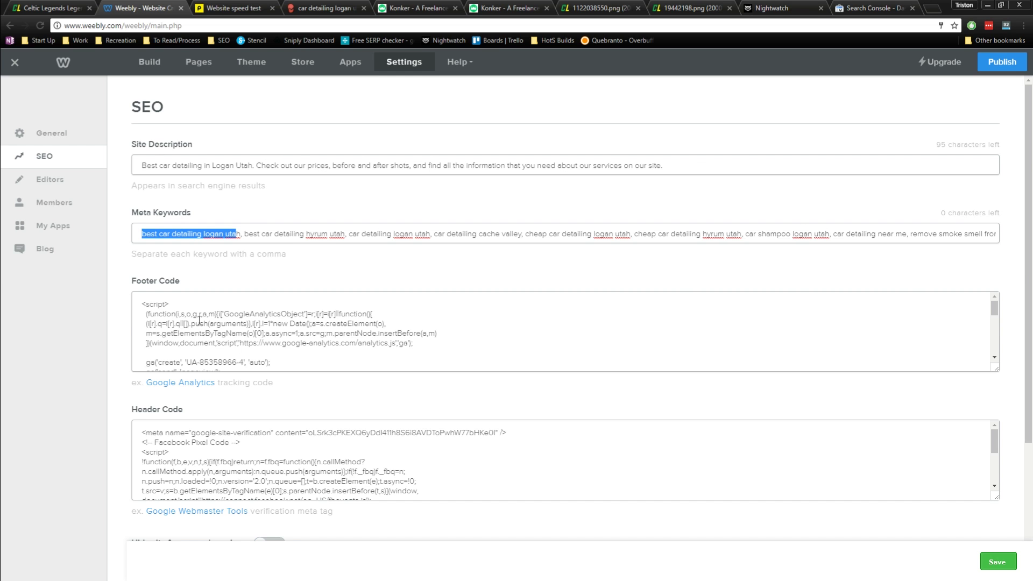
pyautogui.scroll(-5, 242, 312)
pyautogui.scroll(5, 418, 337)
pyautogui.moveTo(142, 432); pyautogui.dragTo(512, 432)
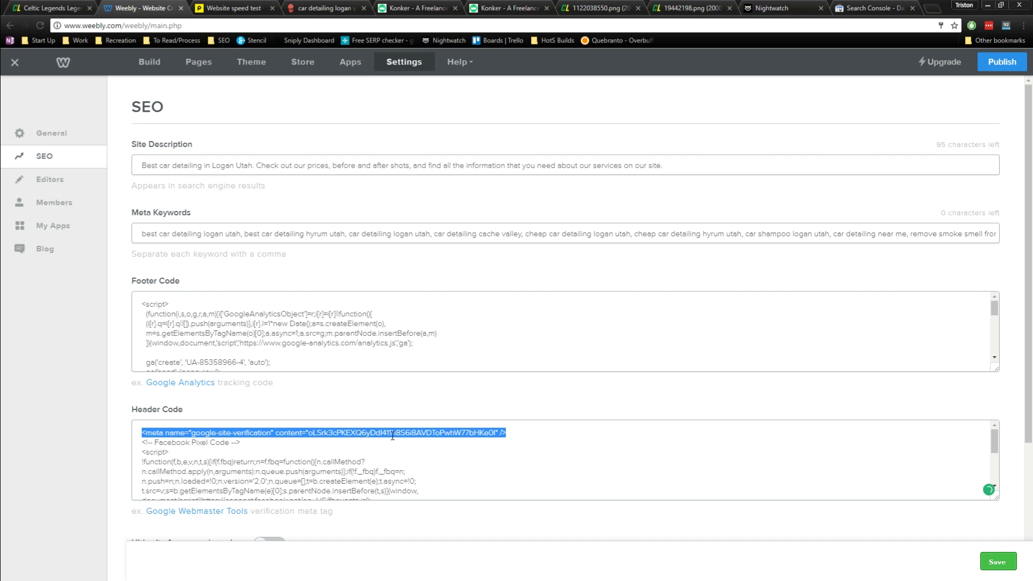
pyautogui.click(170, 458)
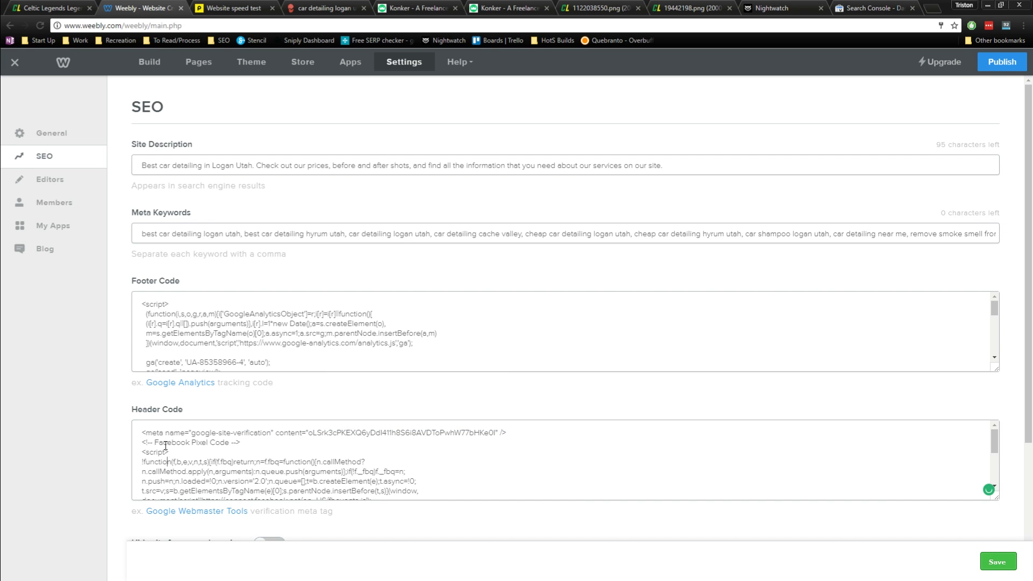
pyautogui.moveTo(144, 447); pyautogui.dragTo(417, 491)
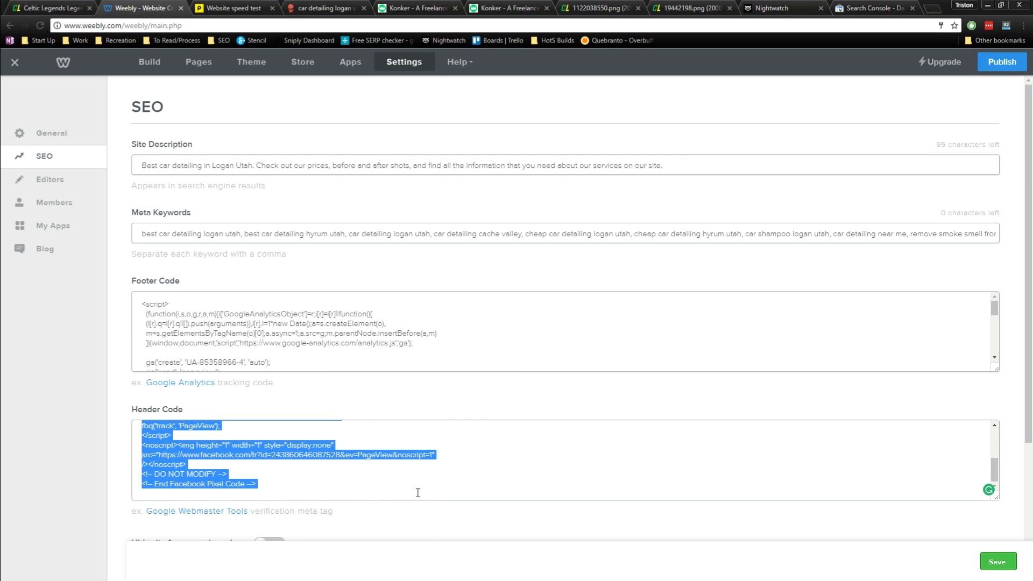
pyautogui.click(422, 472)
pyautogui.scroll(5, 414, 465)
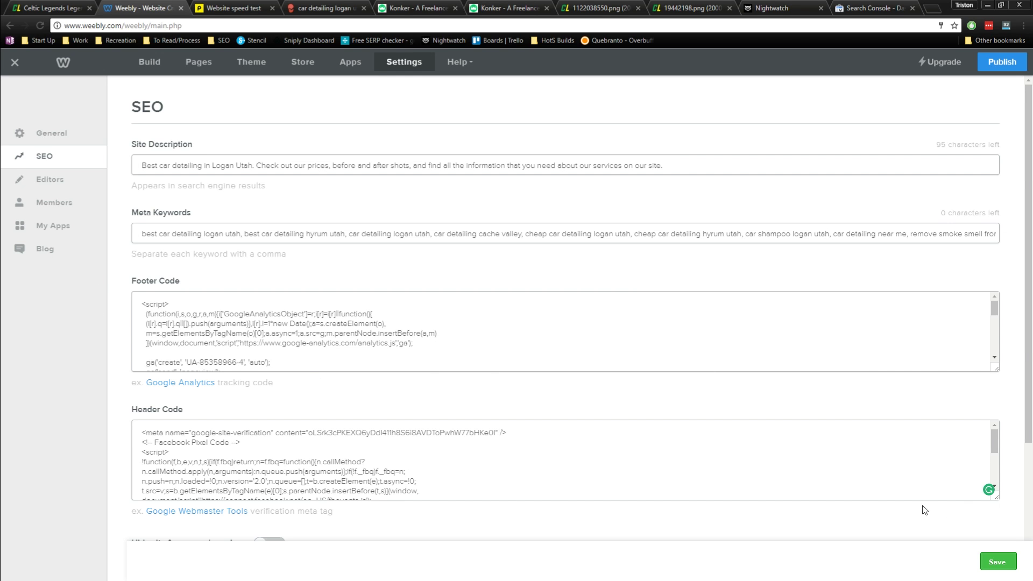
# Step: Save the site-wide SEO settings and publish the website
pyautogui.click(999, 562)
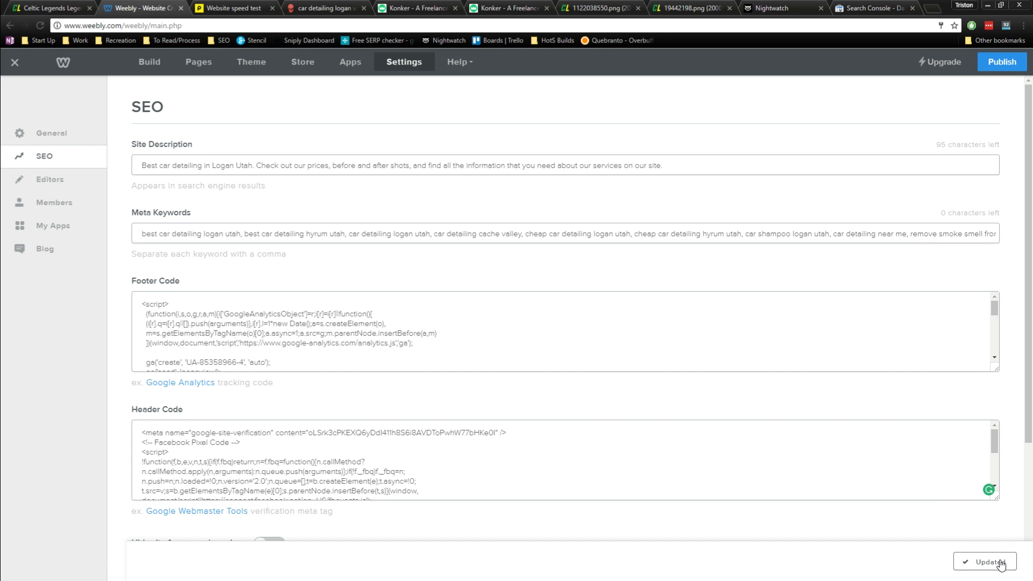
pyautogui.click(996, 65)
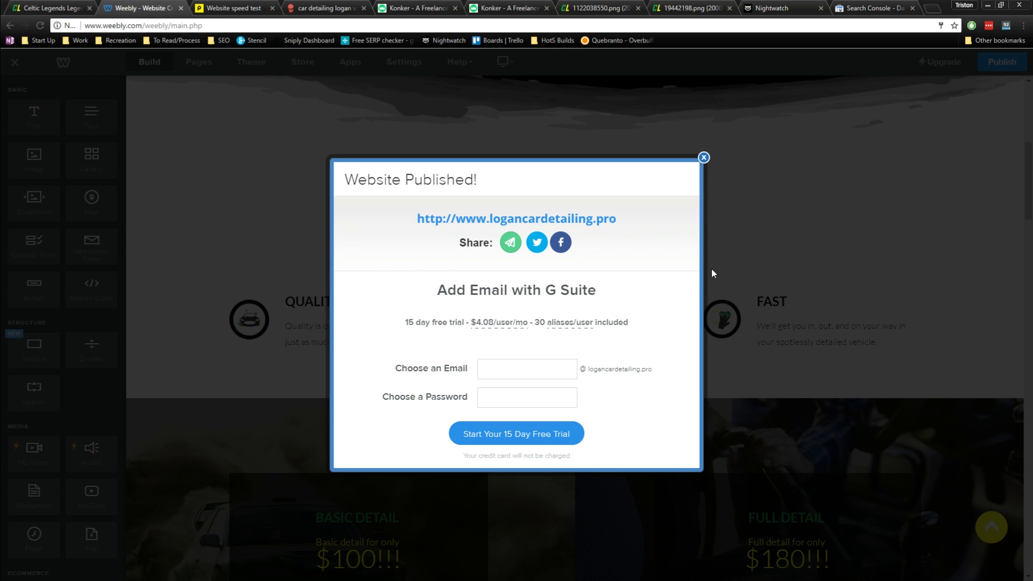
pyautogui.click(704, 157)
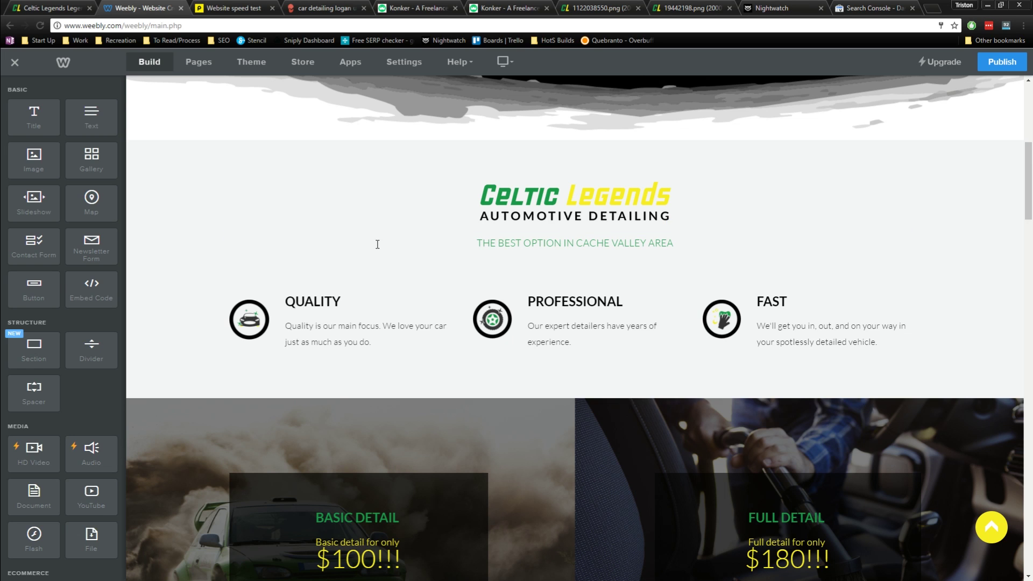
# Step: Switch to the Pingdom speed test and check the tested URL and the available test locations, keeping Dallas, Texas, USA
pyautogui.hotkey('ctrl', 'Tab')
pyautogui.scroll(4, 154, 305)
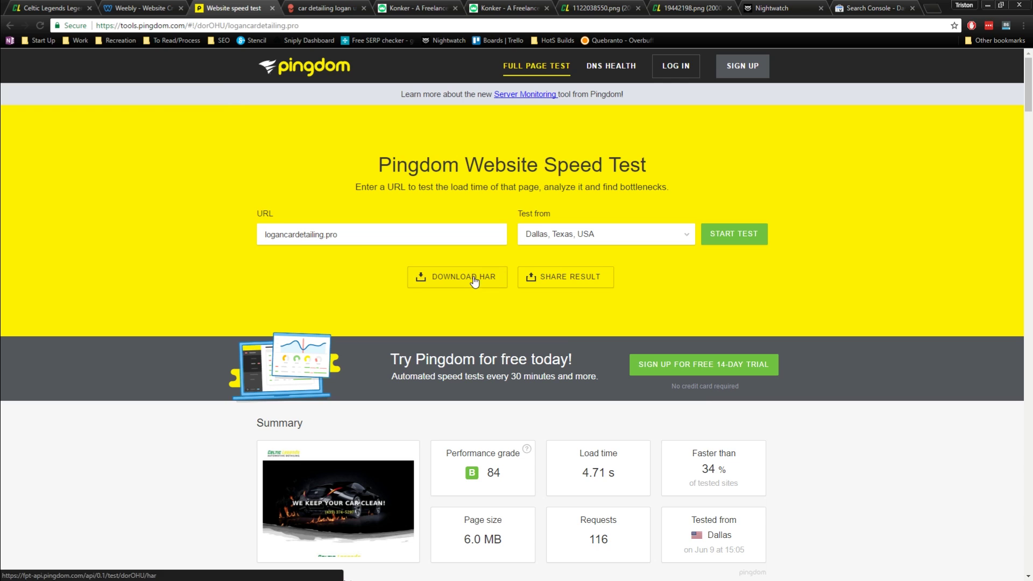
pyautogui.moveTo(266, 234); pyautogui.dragTo(372, 233)
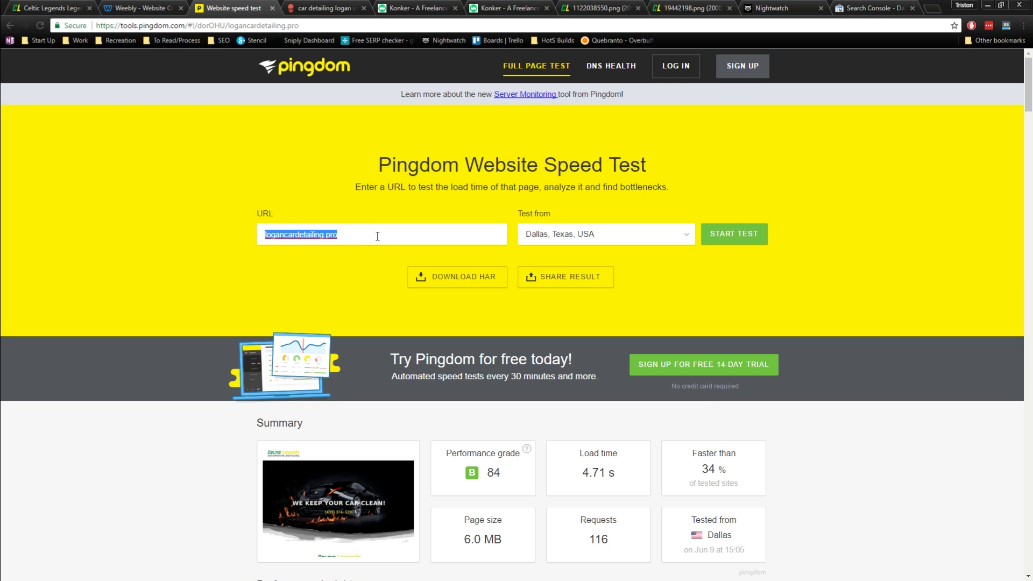
pyautogui.click(681, 240)
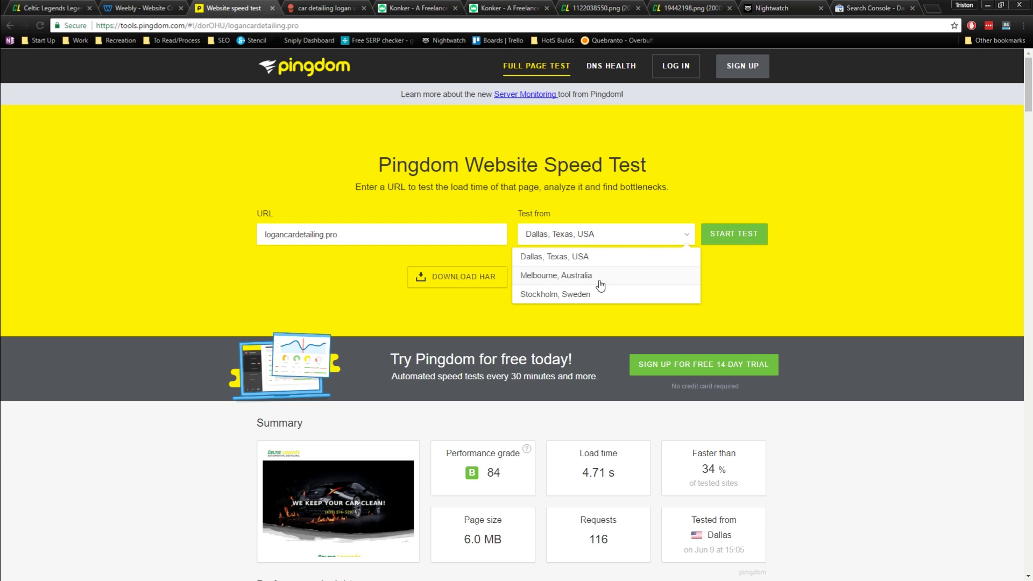
pyautogui.click(639, 257)
pyautogui.click(618, 241)
pyautogui.click(686, 243)
# Step: Examine the load time, performance grade and page size in the speed test summary, plus the performance insights
pyautogui.scroll(-5, 825, 420)
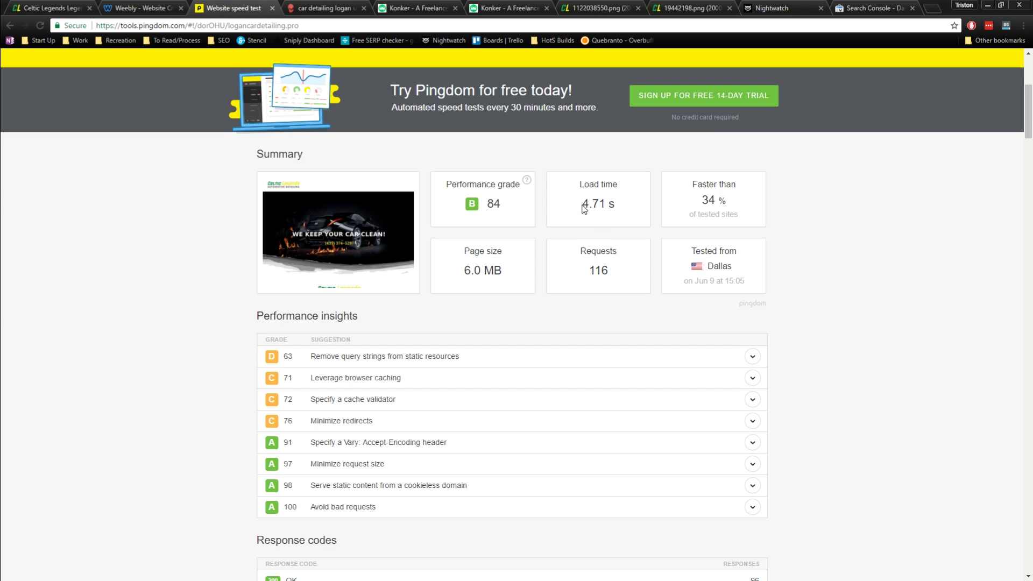
pyautogui.moveTo(582, 204); pyautogui.dragTo(615, 205)
pyautogui.click(483, 204)
pyautogui.moveTo(463, 271); pyautogui.dragTo(509, 270)
pyautogui.click(792, 323)
pyautogui.scroll(-2, 795, 325)
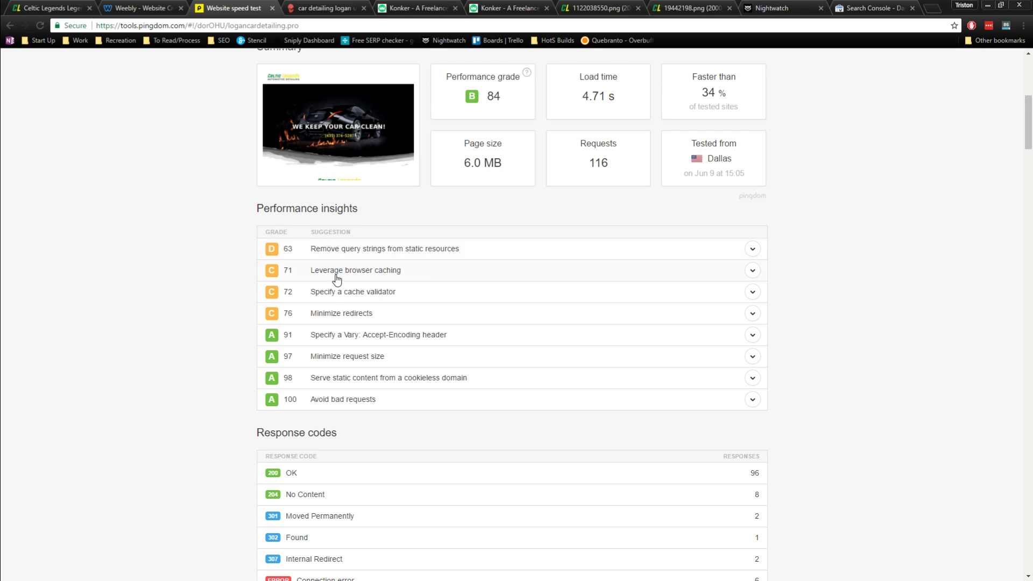
# Step: Compare the content size and request breakdowns by content type and by domain, noting the image and maps.googleapis.com rows
pyautogui.scroll(-8, 236, 282)
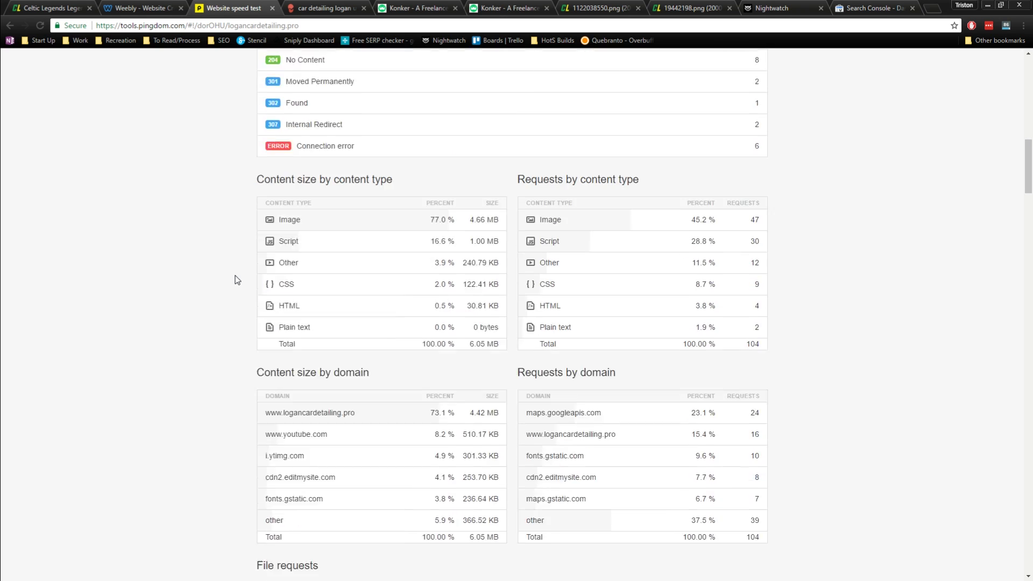
pyautogui.scroll(-2, 236, 279)
pyautogui.scroll(1, 234, 278)
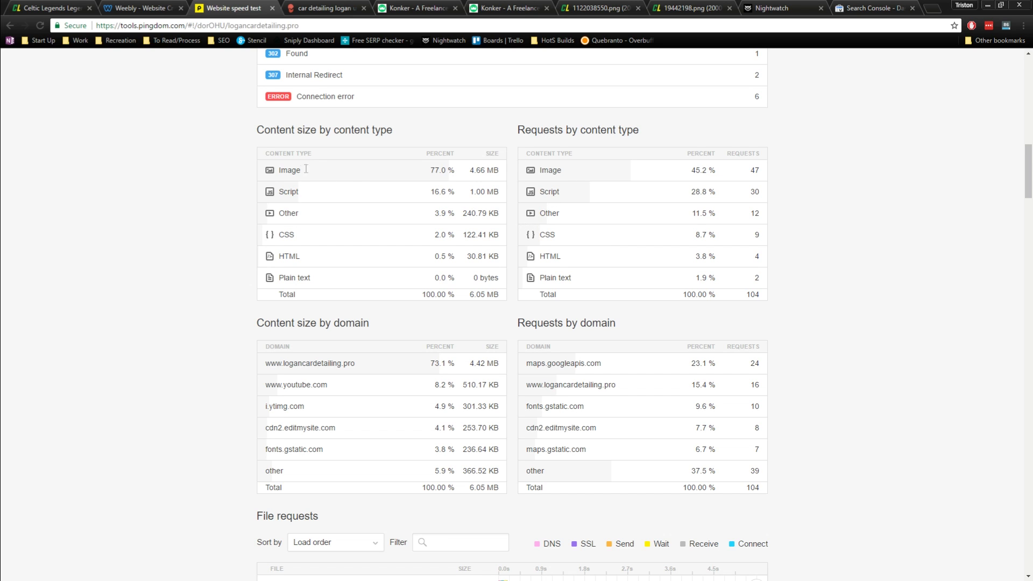
pyautogui.moveTo(305, 169); pyautogui.dragTo(767, 173)
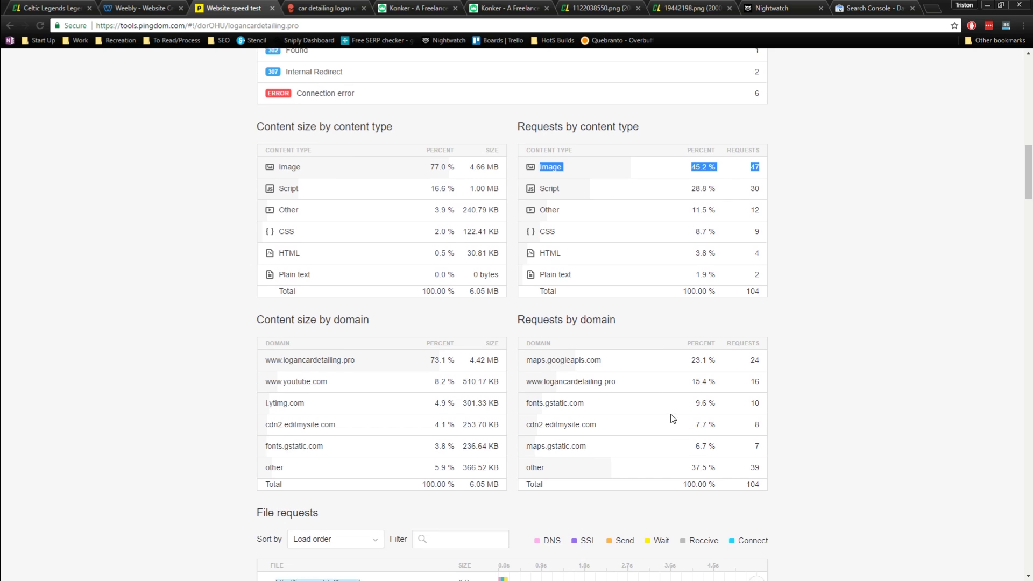
pyautogui.scroll(-2, 669, 404)
pyautogui.moveTo(527, 255); pyautogui.dragTo(766, 257)
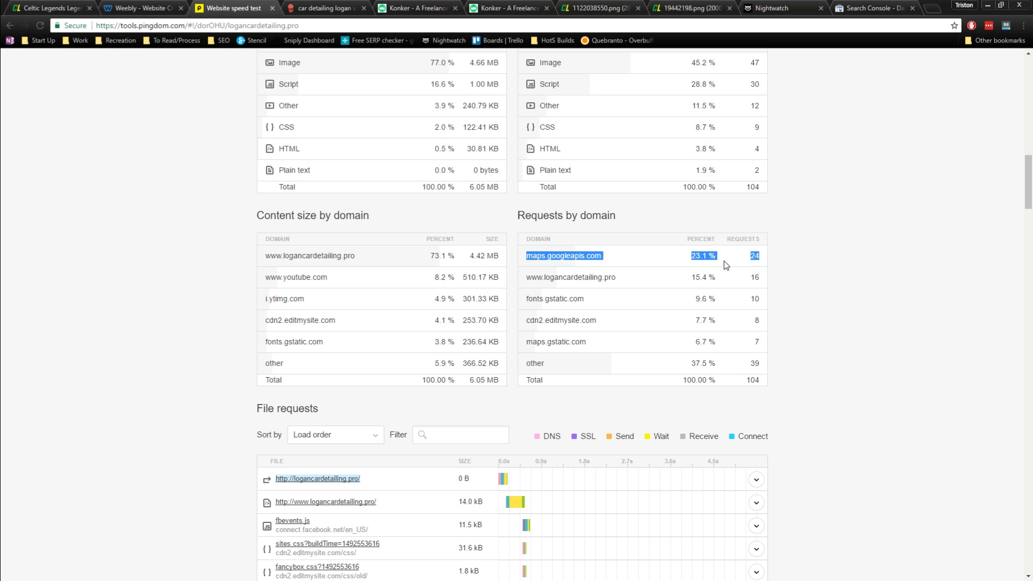
pyautogui.click(285, 256)
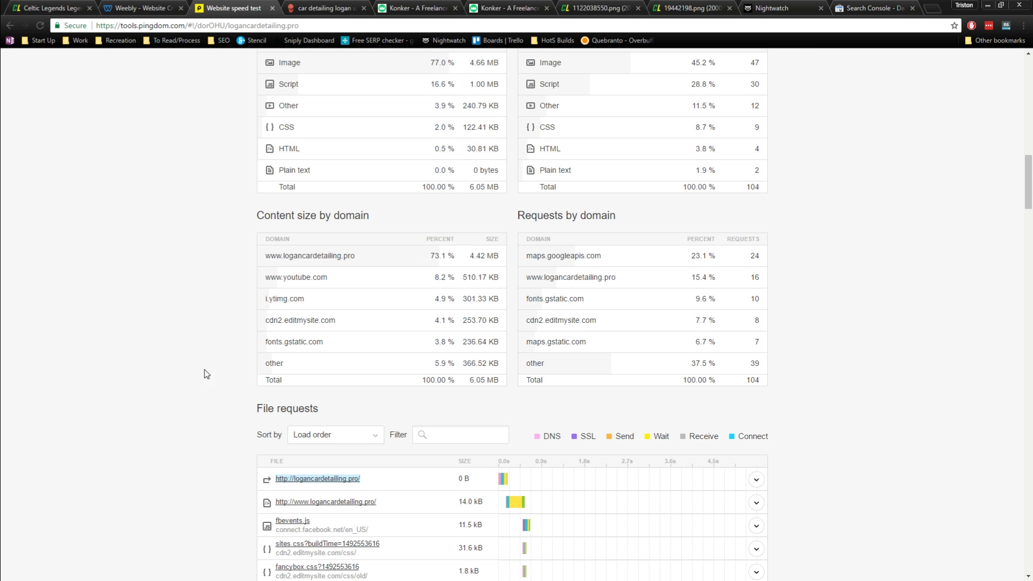
# Step: Examine the file requests waterfall for slow-loading images, and inspect the timing details of 19442198.png
pyautogui.scroll(-4, 205, 373)
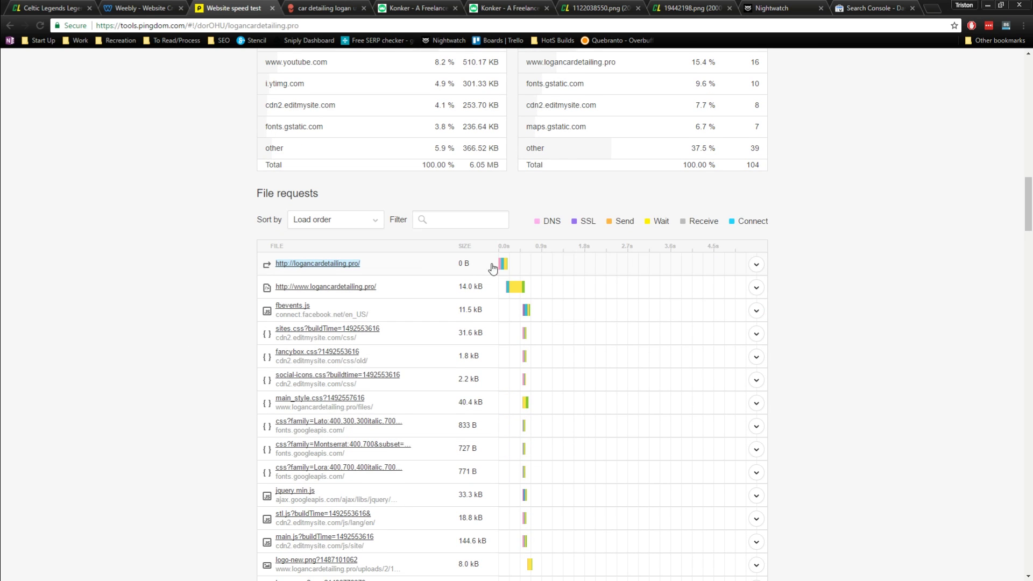
pyautogui.scroll(-6, 718, 318)
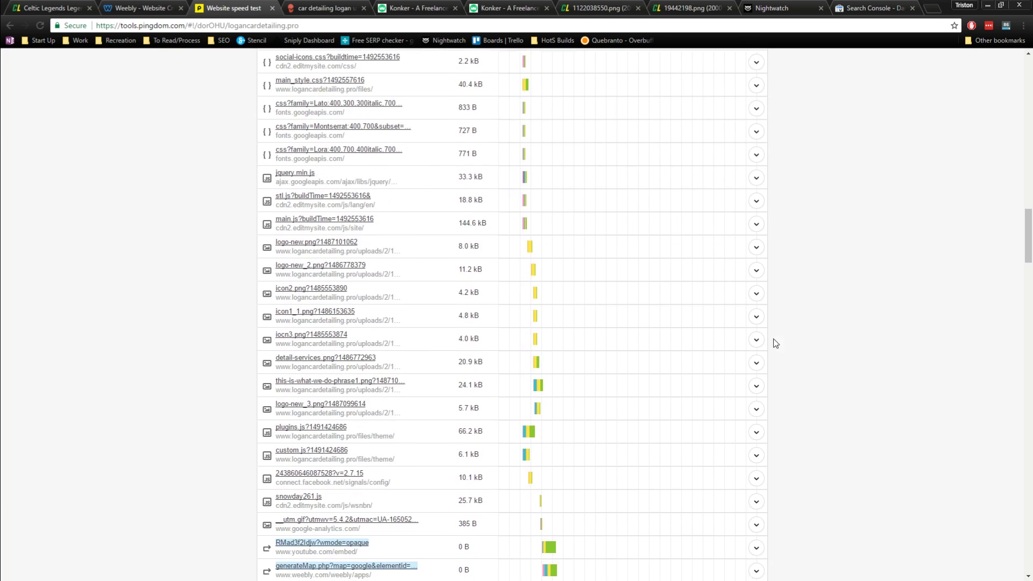
pyautogui.scroll(-5, 775, 343)
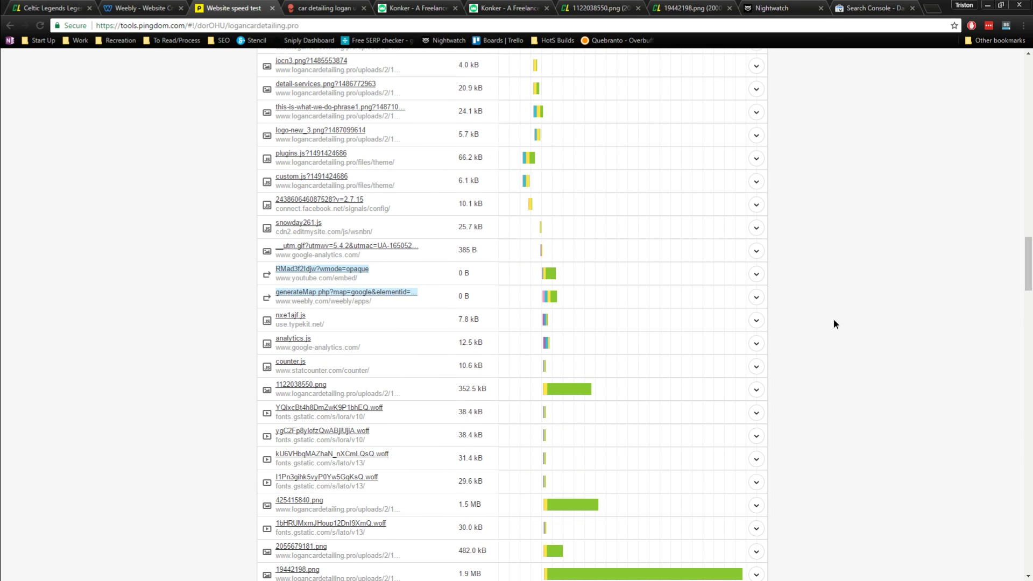
pyautogui.scroll(-2, 553, 409)
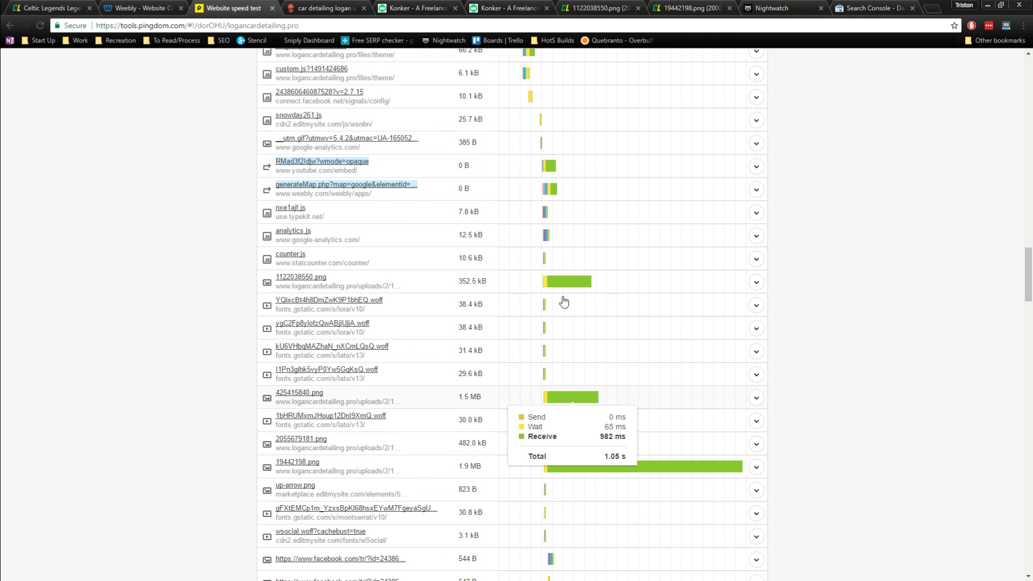
pyautogui.scroll(-1, 599, 476)
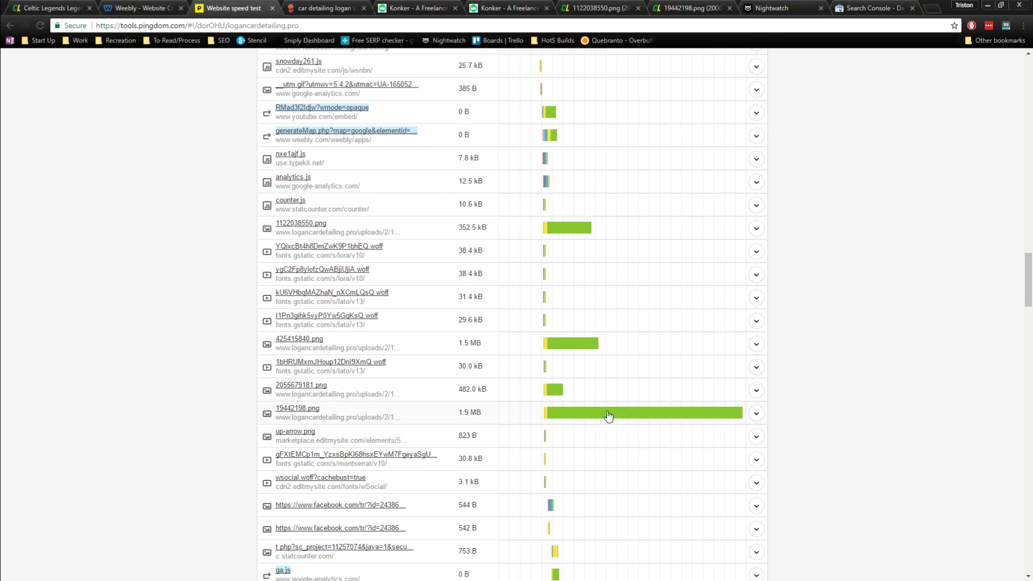
pyautogui.moveTo(599, 416)
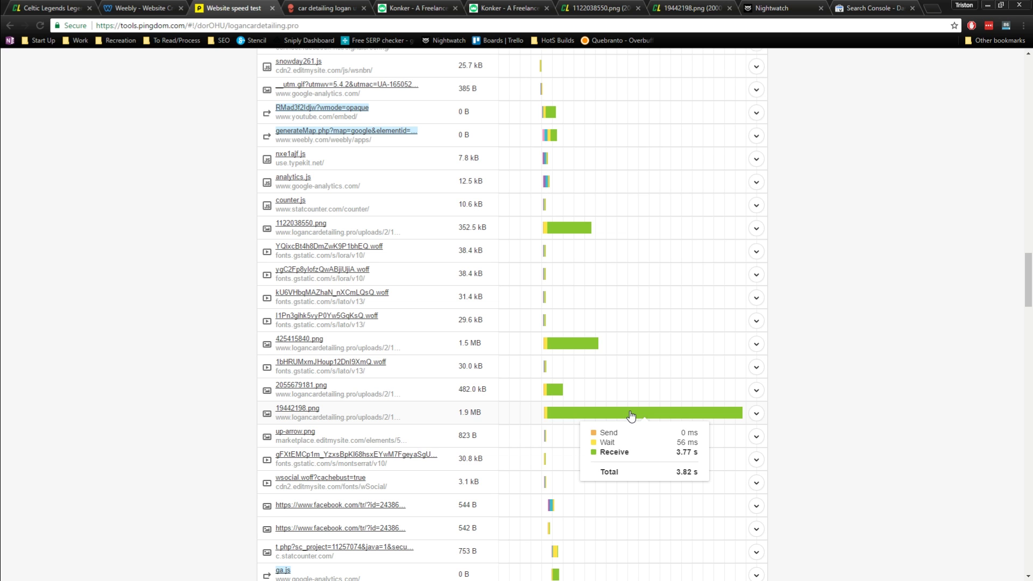
# Step: Open the 19442198.png background image from the file requests list in a new tab and close the two older image tabs
pyautogui.moveTo(1028, 281); pyautogui.dragTo(1003, 85)
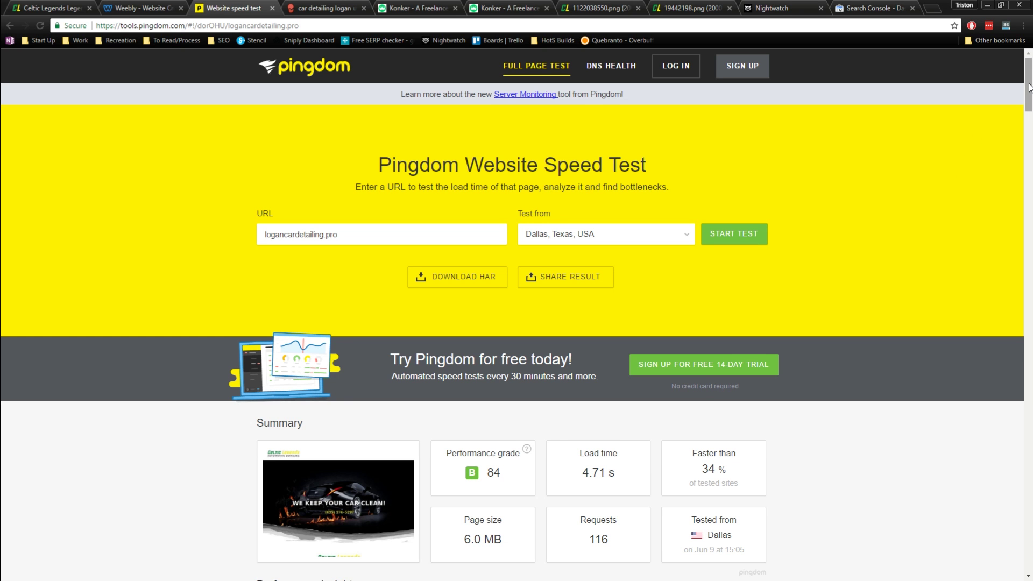
pyautogui.moveTo(1029, 87); pyautogui.dragTo(1030, 297)
pyautogui.moveTo(602, 344)
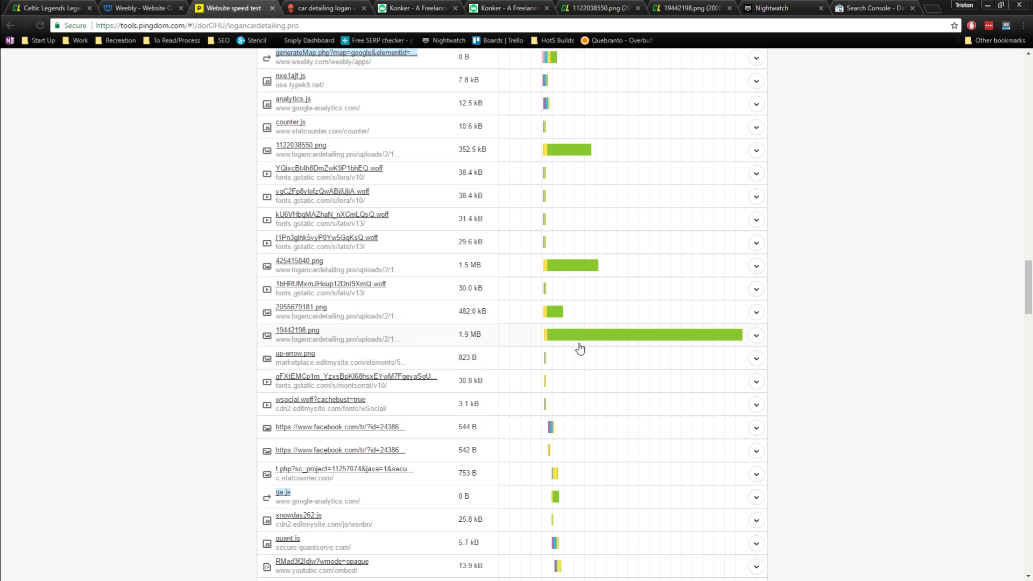
pyautogui.middleClick(309, 333)
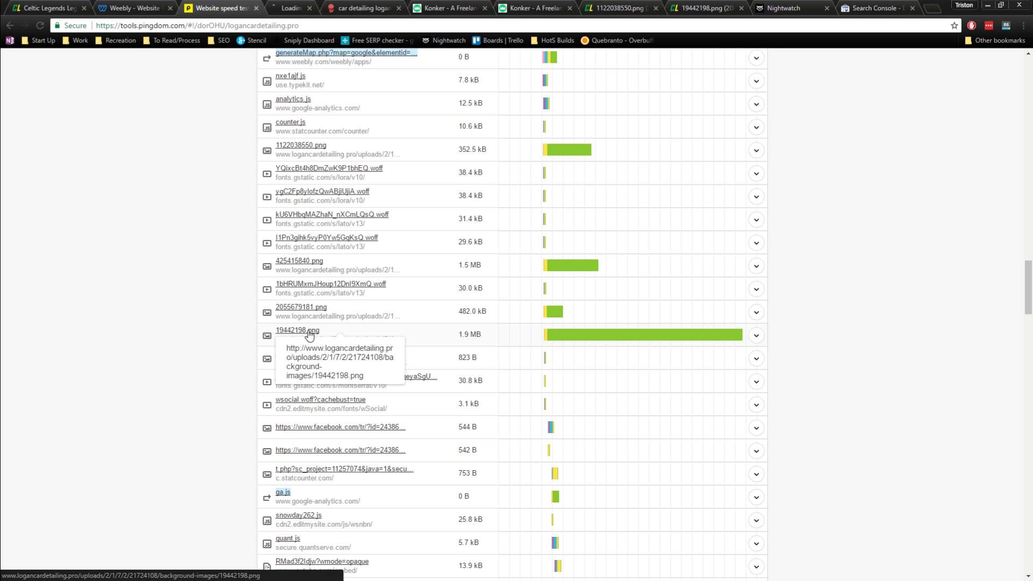
pyautogui.click(664, 10)
pyautogui.click(664, 9)
pyautogui.hotkey('ctrl', 'Tab')
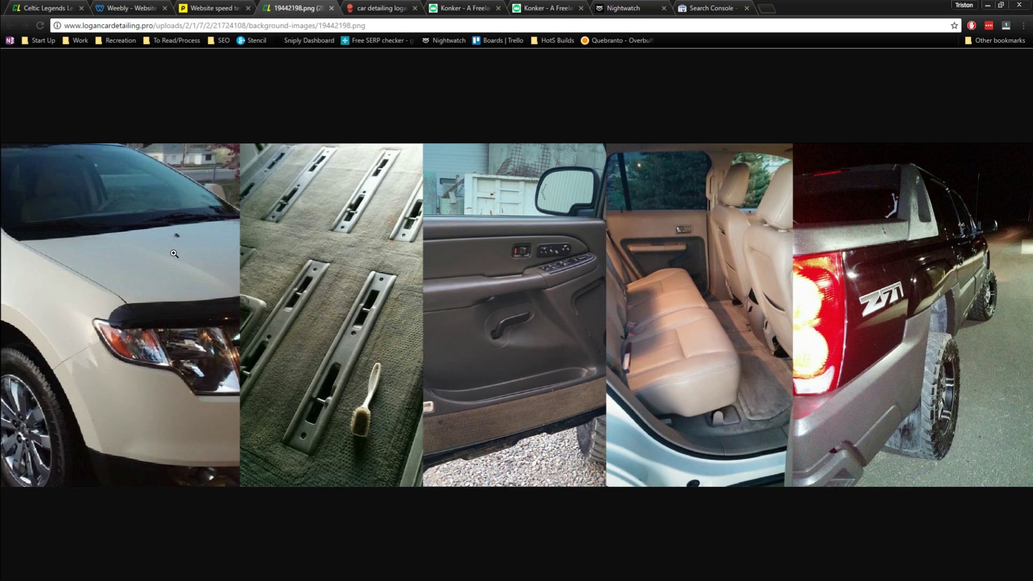
# Step: Inspect 19442198.png at full size and locate where it appears on the Celtic Legends home page
pyautogui.click(280, 305)
pyautogui.click(665, 269)
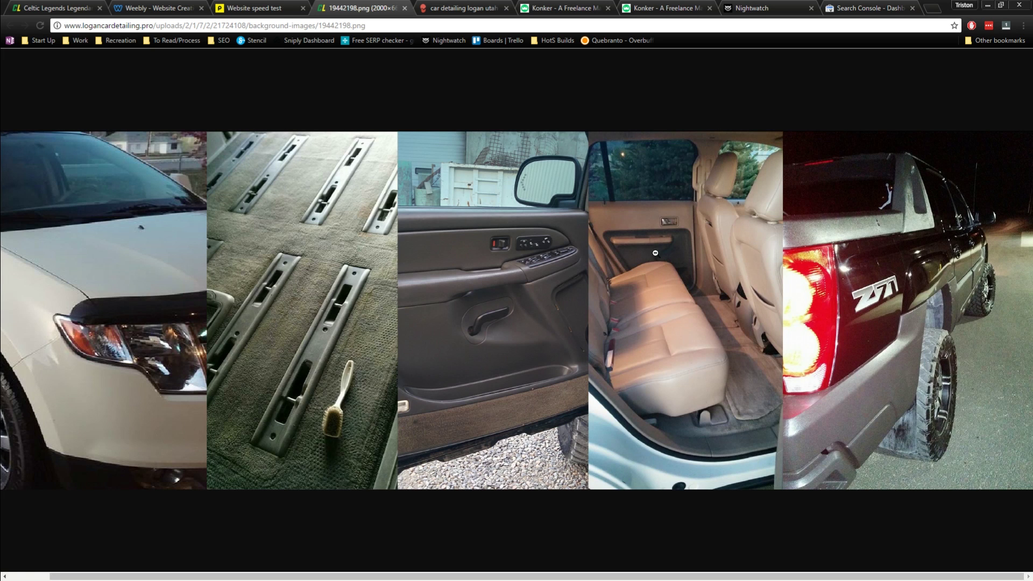
pyautogui.click(806, 262)
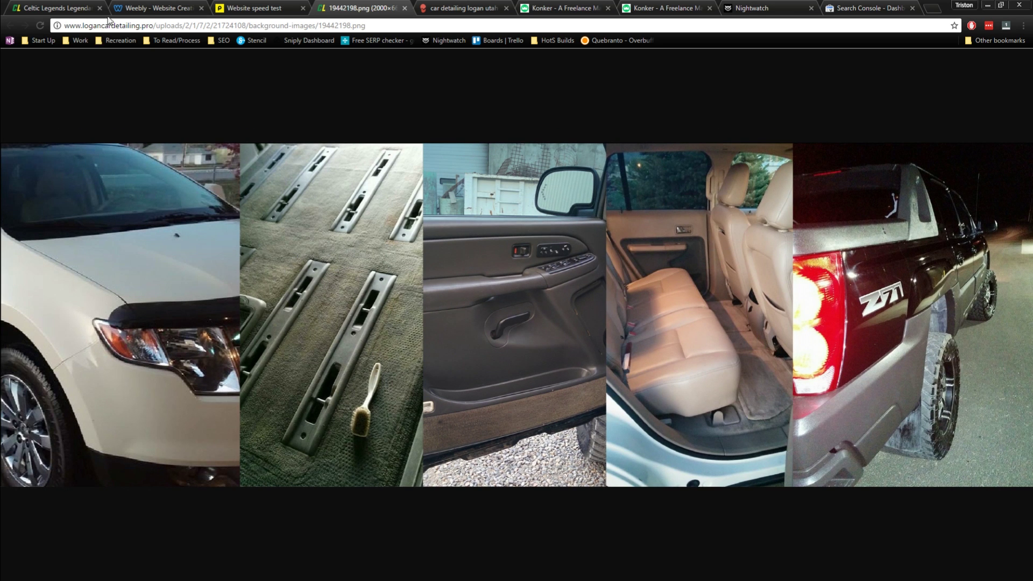
pyautogui.click(77, 8)
pyautogui.scroll(-20, 447, 342)
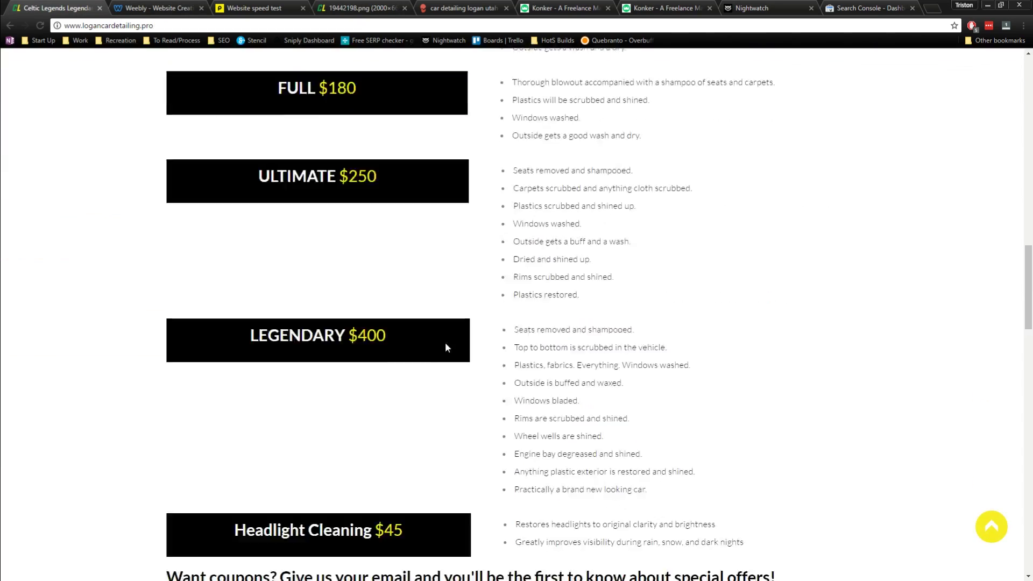
pyautogui.scroll(-18, 445, 342)
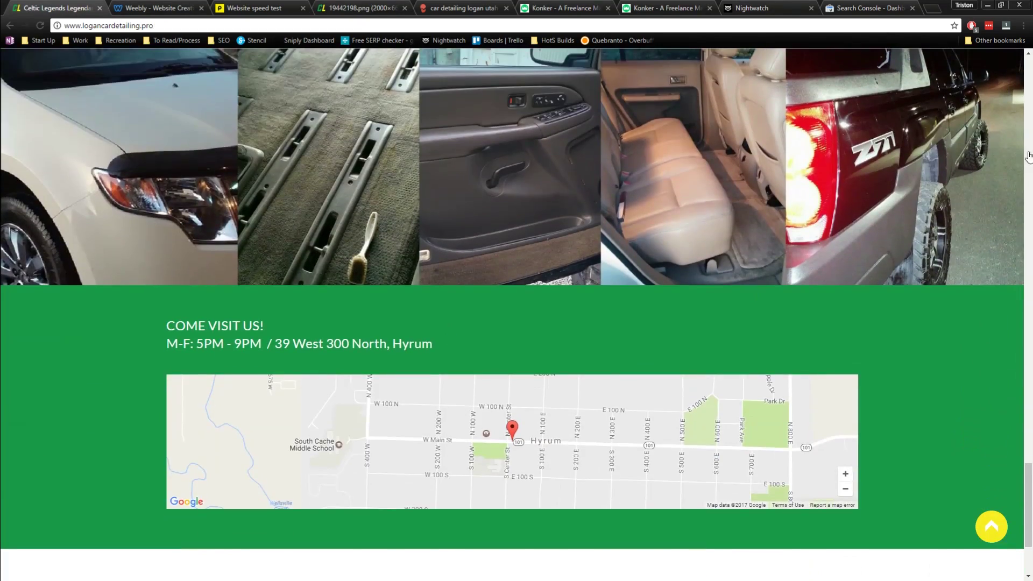
pyautogui.scroll(2, 425, 252)
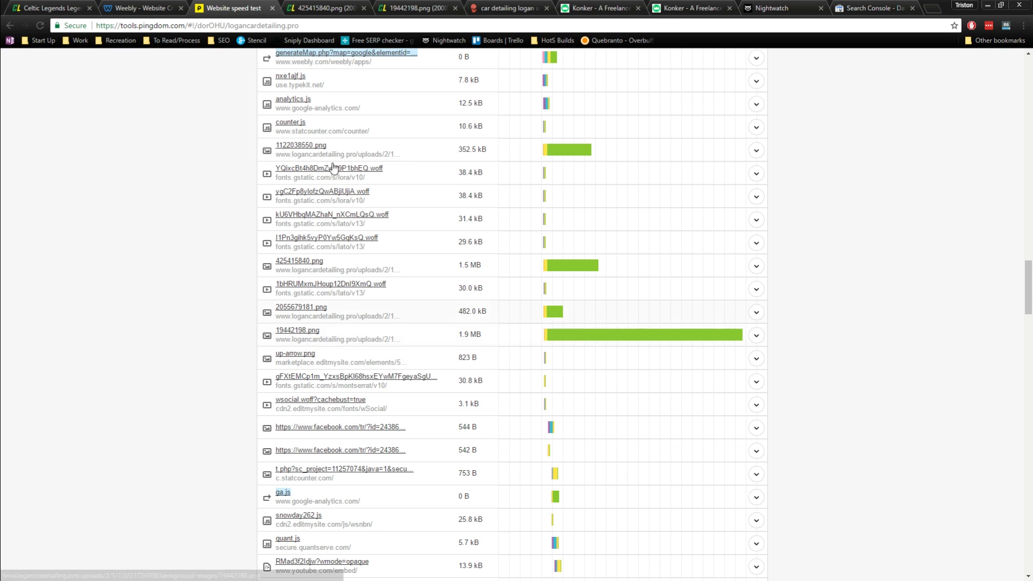
# Step: View the 425415840.png background image and find it behind the Basic Detail and Full Detail section of the home page
pyautogui.click(316, 10)
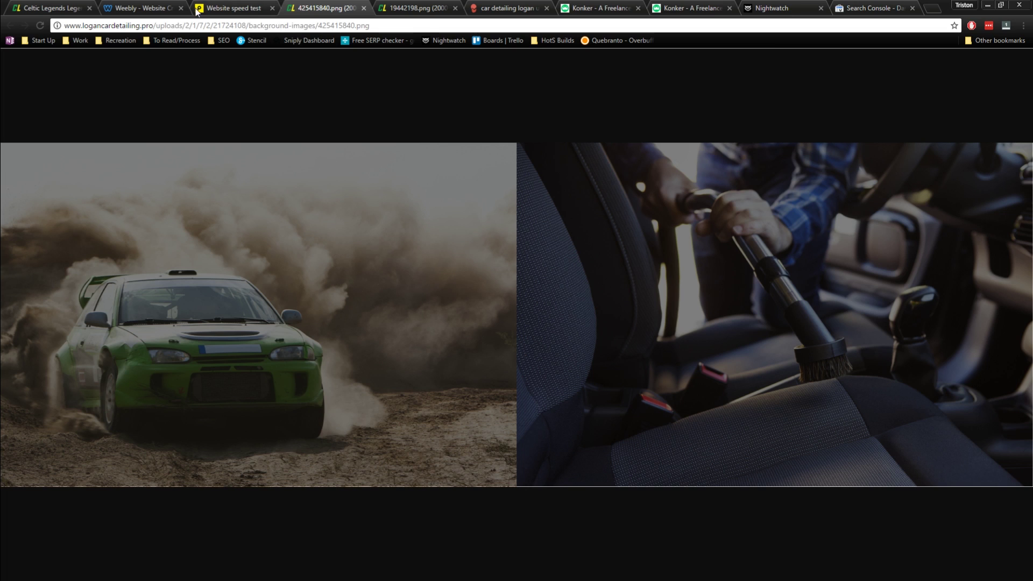
pyautogui.click(71, 8)
pyautogui.scroll(10, 486, 312)
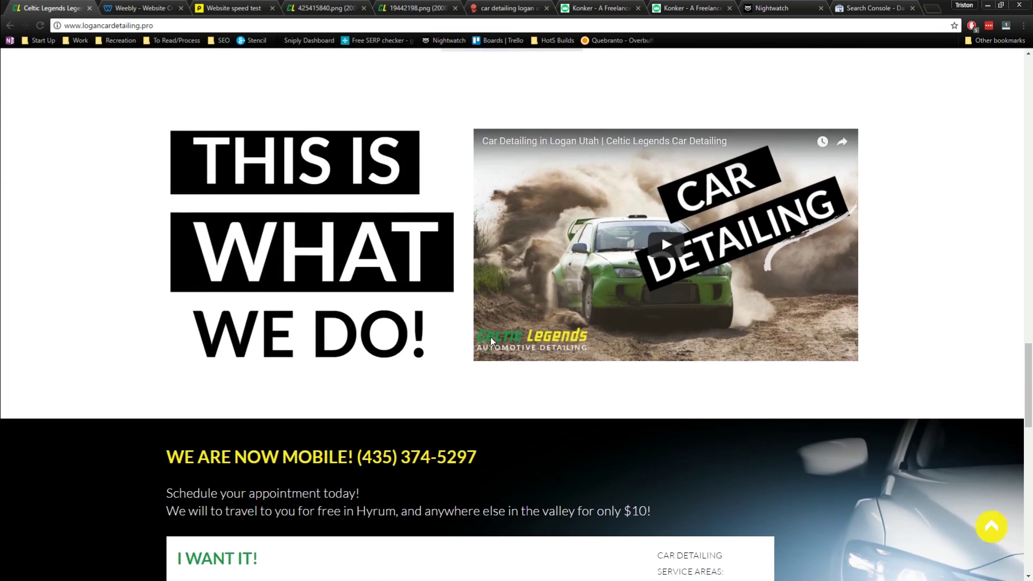
pyautogui.scroll(15, 490, 340)
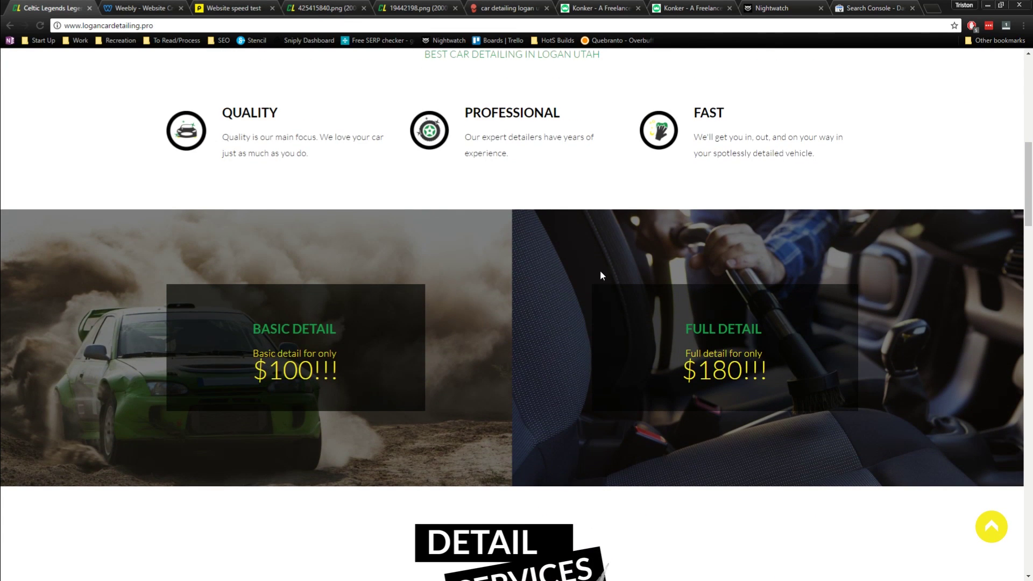
# Step: Open 1122038550.png from the file requests list in its own tab and compare it with the home page header image
pyautogui.click(218, 7)
pyautogui.scroll(2, 445, 418)
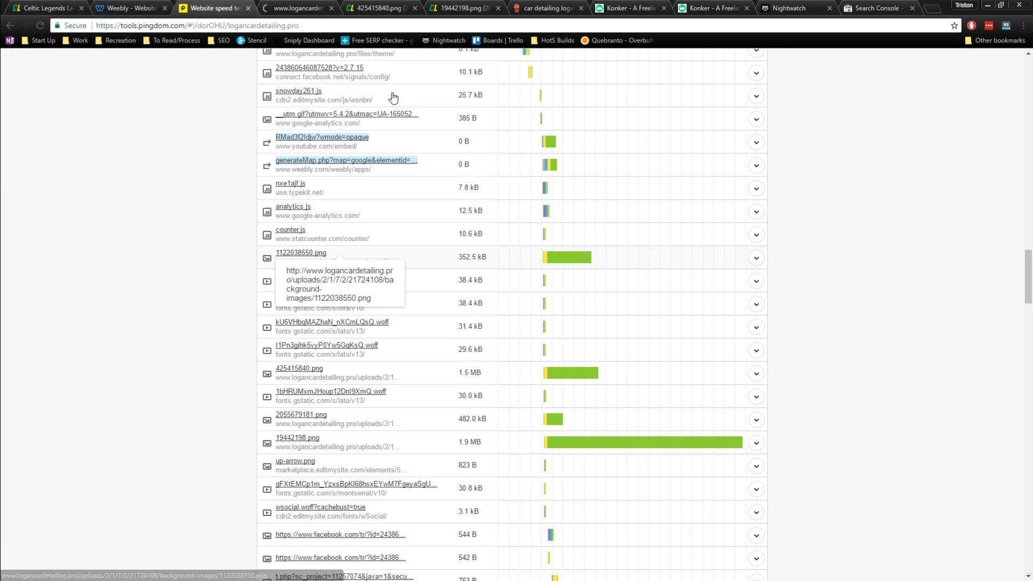
pyautogui.click(299, 8)
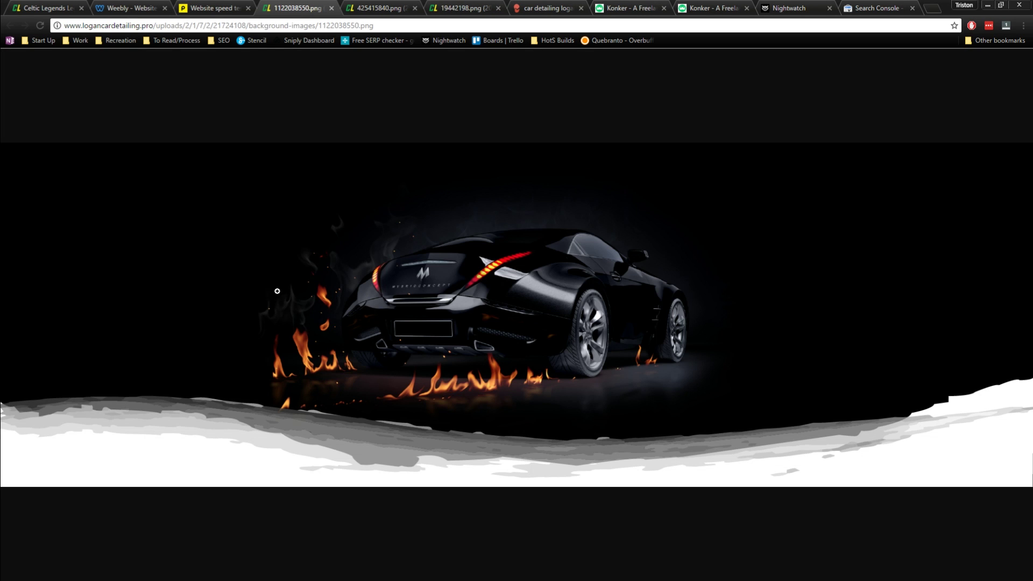
pyautogui.click(41, 14)
pyautogui.scroll(10, 414, 247)
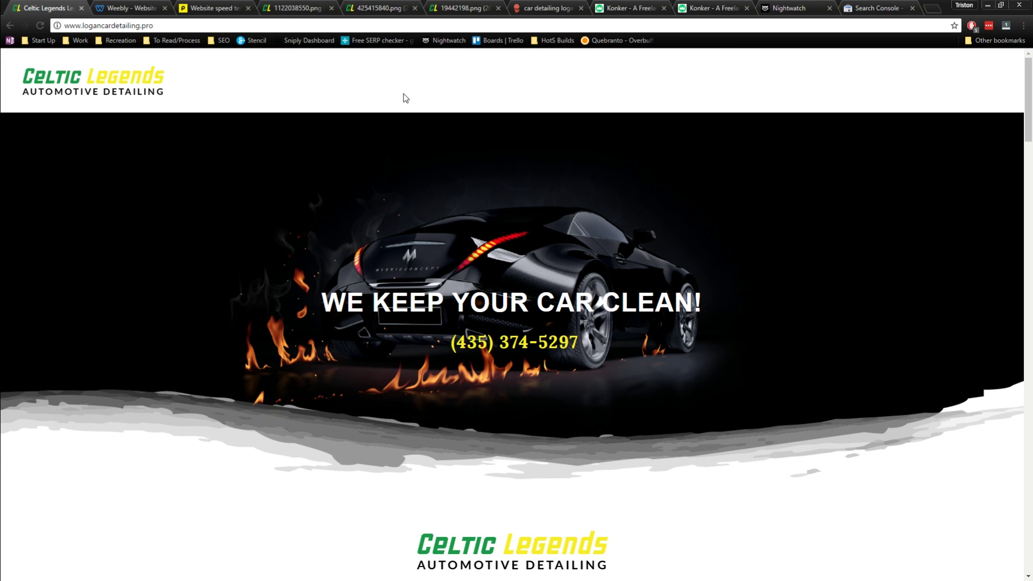
pyautogui.click(293, 8)
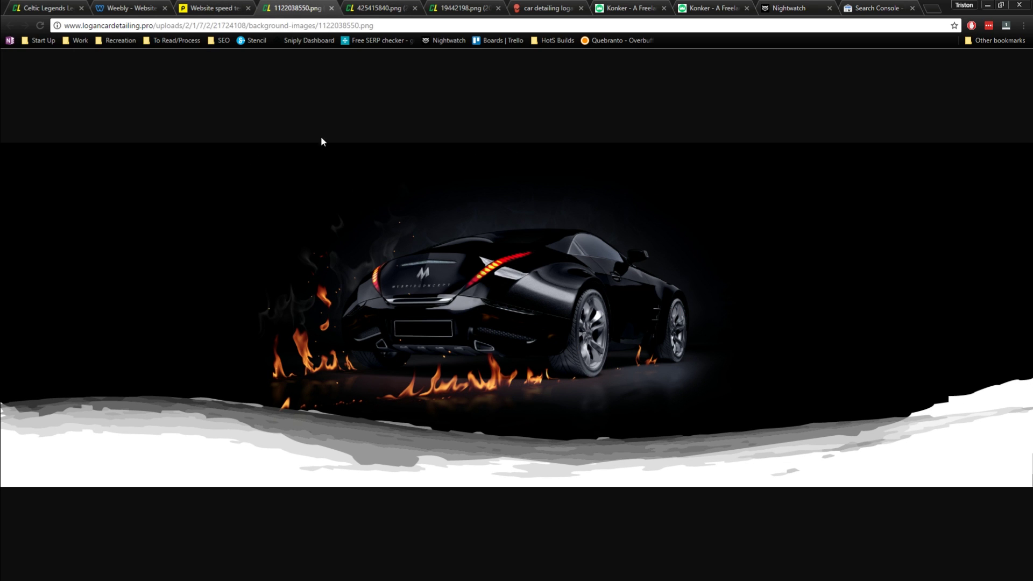
# Step: Compare the load timings of 1122038550.png, 425415840.png and 19442198.png in the speed test's file requests waterfall
pyautogui.click(194, 10)
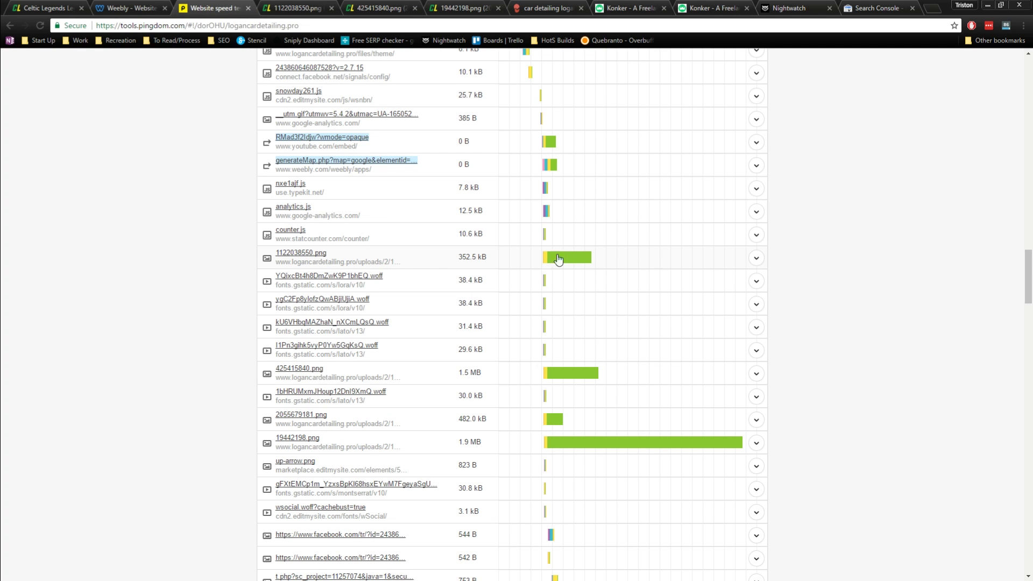
pyautogui.moveTo(573, 263)
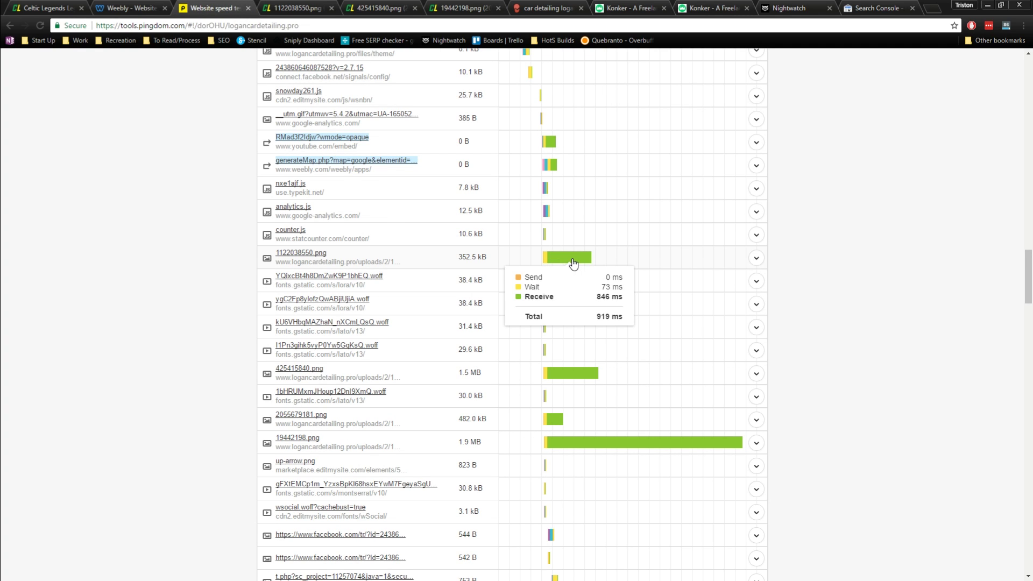
pyautogui.moveTo(582, 379)
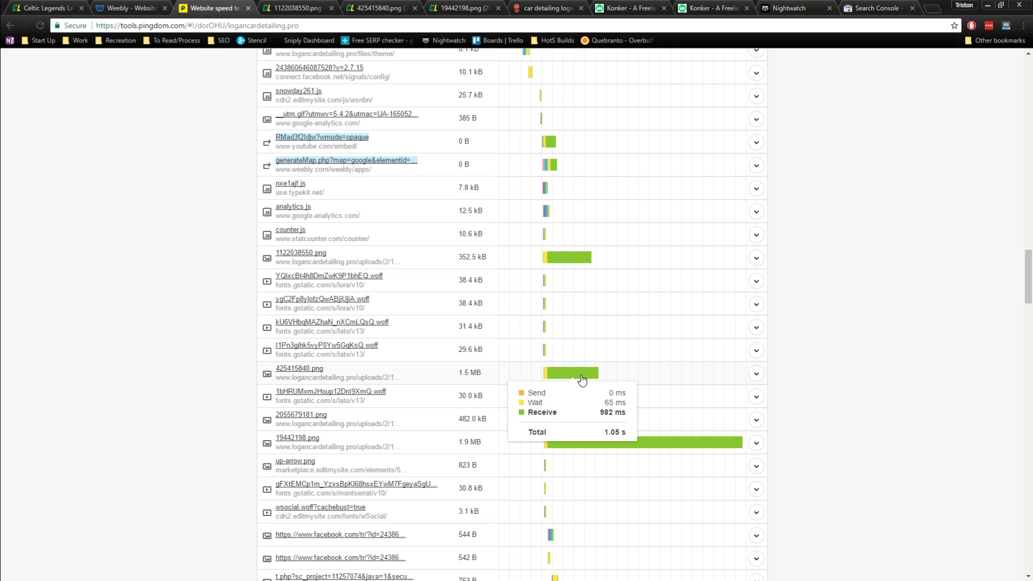
pyautogui.moveTo(631, 444)
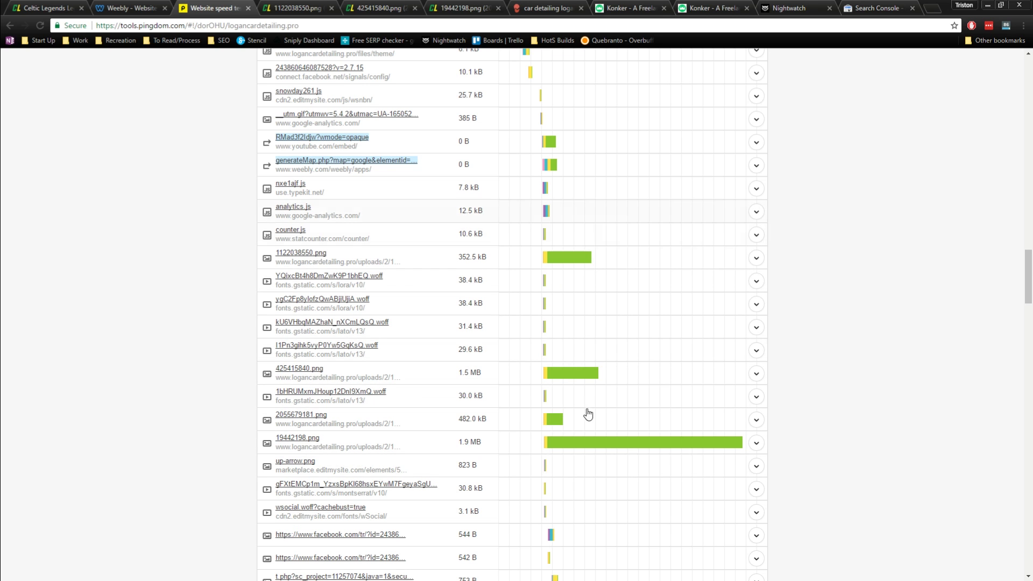
pyautogui.scroll(-1, 732, 479)
pyautogui.scroll(-4, 716, 481)
pyautogui.scroll(7, 622, 473)
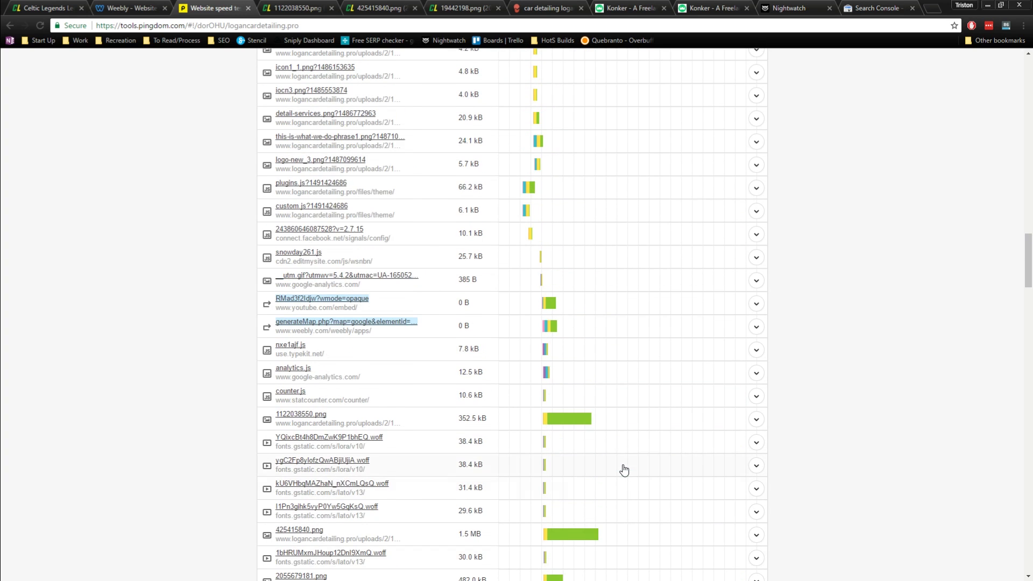
pyautogui.scroll(-3, 622, 468)
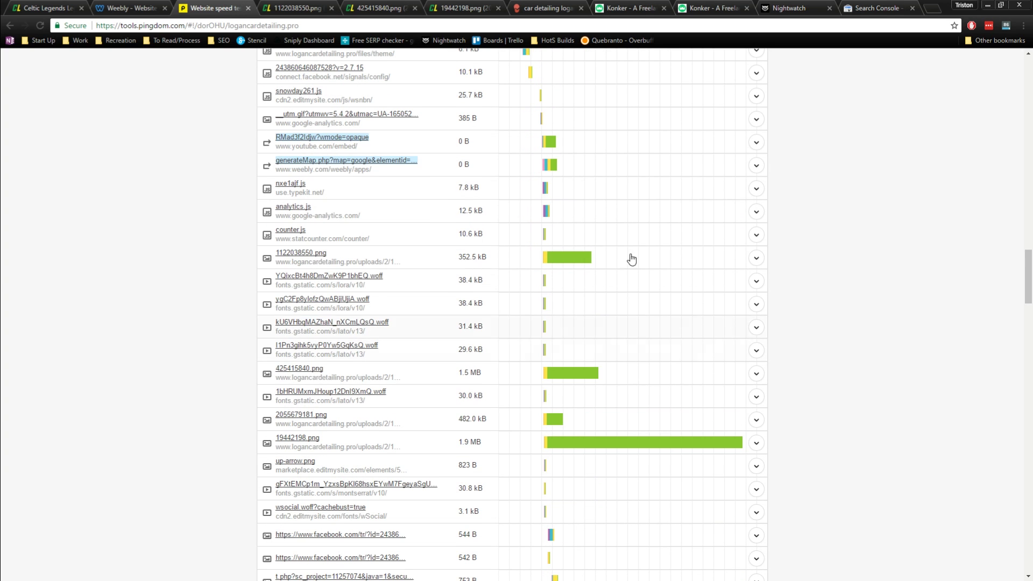
# Step: Check the live home page again, and review the load time and page size in the speed test summary
pyautogui.click(125, 11)
pyautogui.click(48, 8)
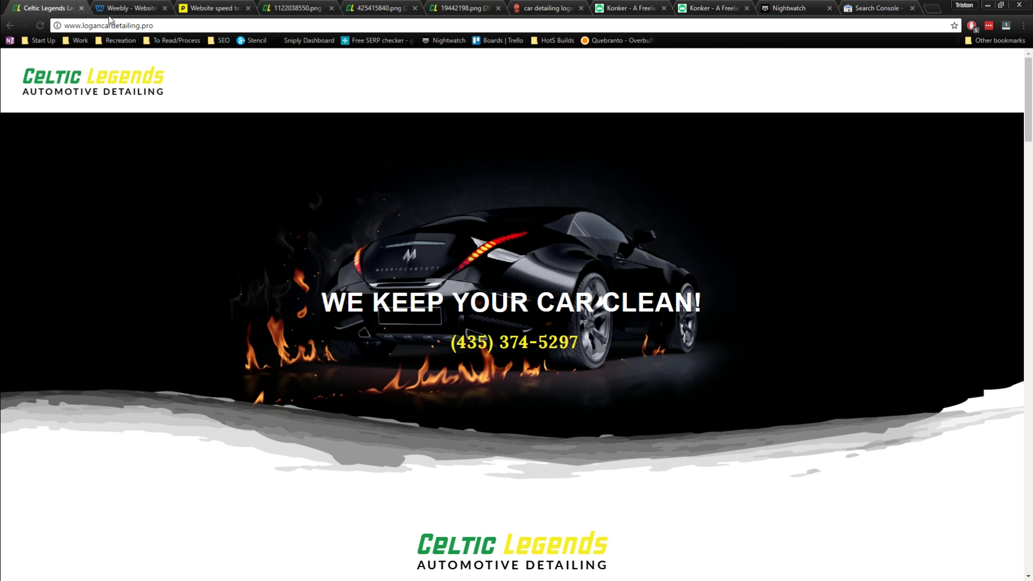
pyautogui.click(195, 11)
pyautogui.scroll(20, 426, 266)
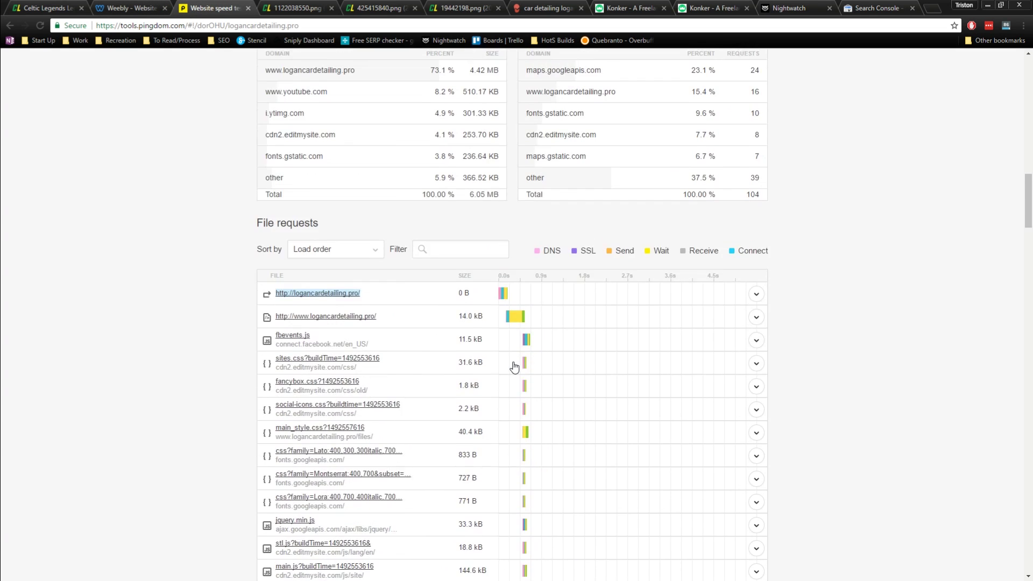
pyautogui.scroll(3, 513, 359)
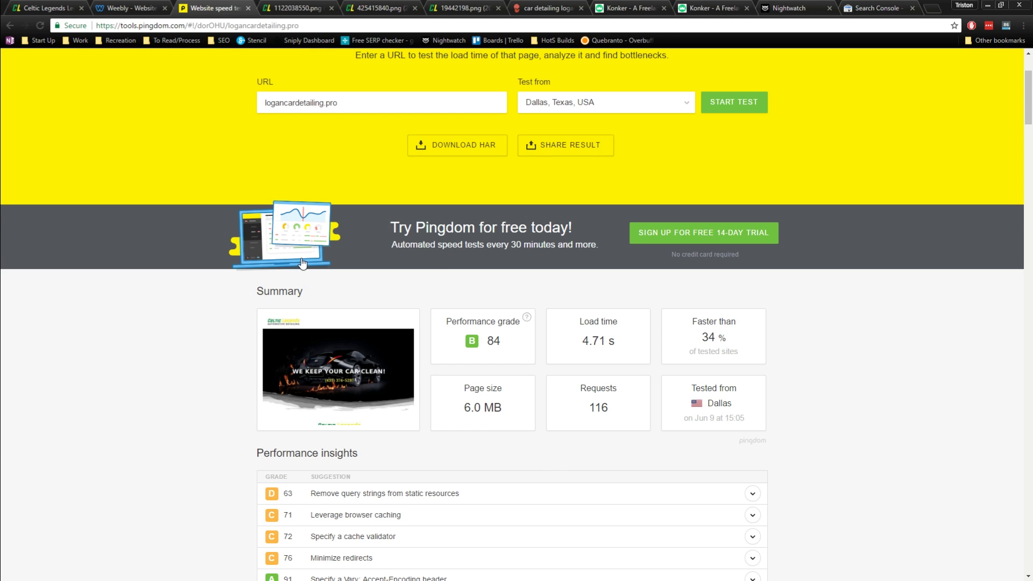
# Step: Close the three background image tabs and switch to the Konker listing for up to 200 local business citations
pyautogui.click(331, 8)
pyautogui.click(331, 8)
pyautogui.click(330, 8)
pyautogui.click(557, 9)
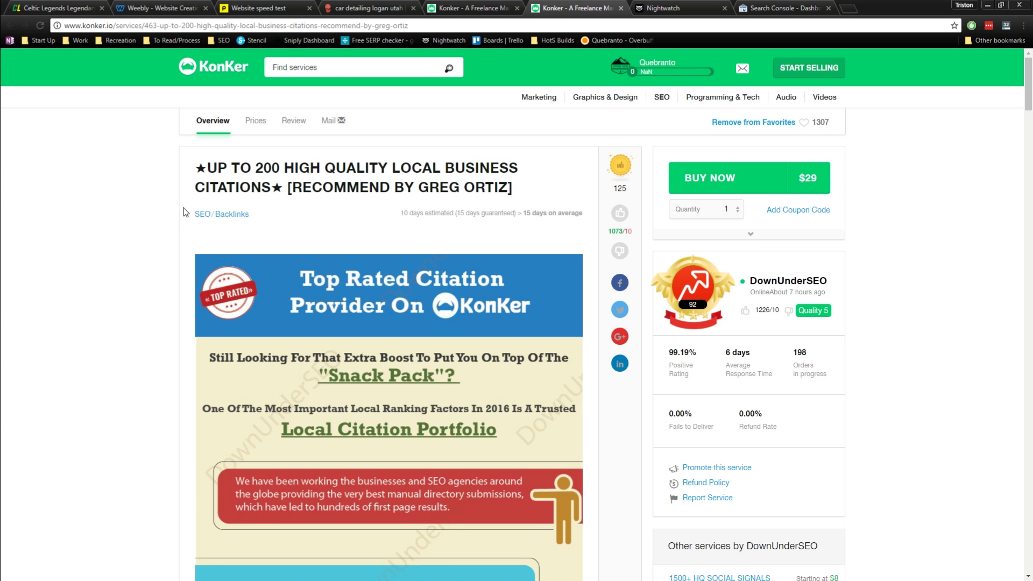
# Step: Read the base package features and boosting extras of the local citations service, checking the Celtic Legends home page in between
pyautogui.scroll(-5, 186, 213)
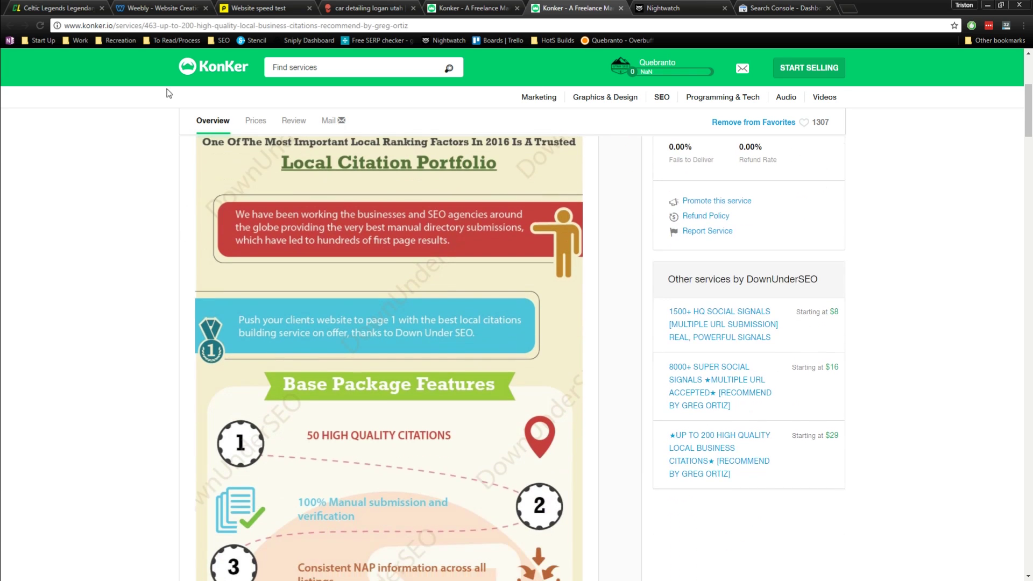
pyautogui.click(58, 8)
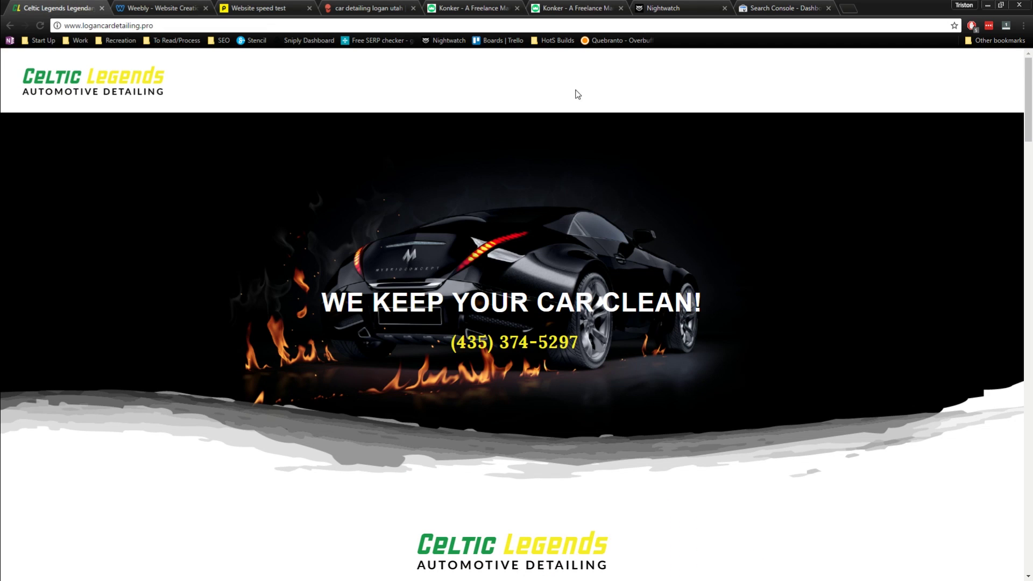
pyautogui.click(559, 7)
pyautogui.scroll(-2, 378, 424)
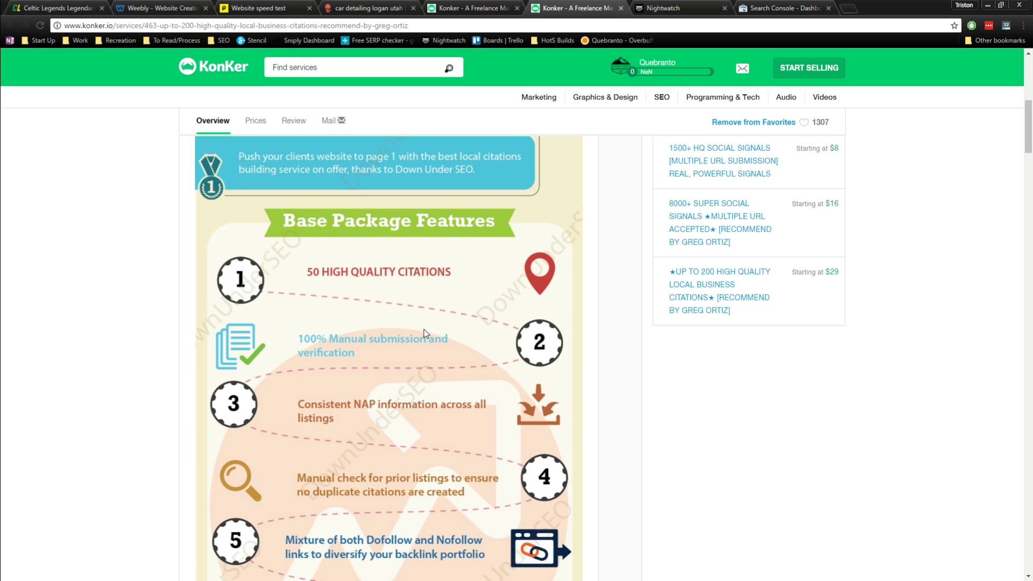
pyautogui.scroll(-5, 253, 393)
pyautogui.scroll(-2, 371, 433)
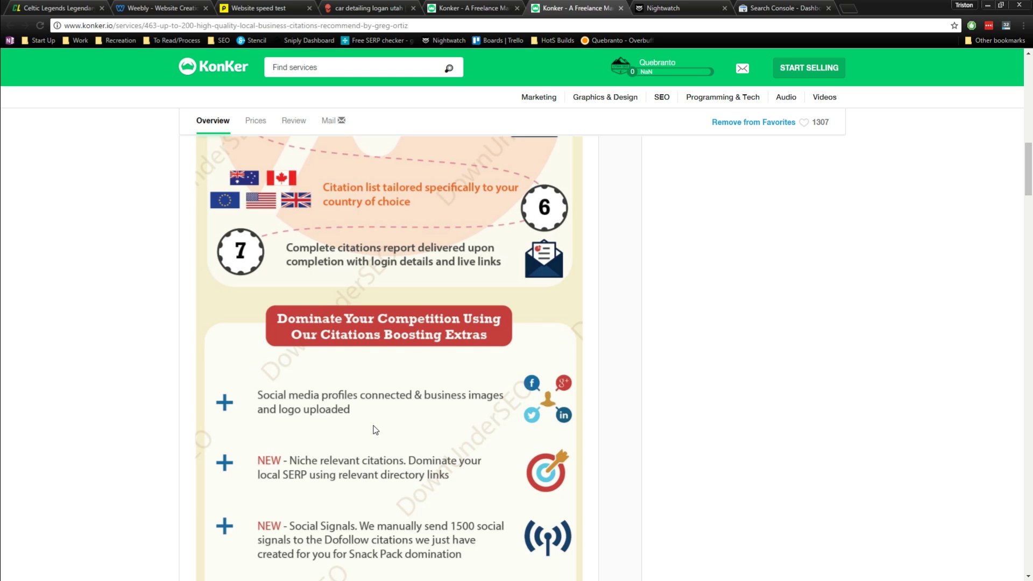
# Step: Browse the citation service's customer reviews, F.A.Q. and list of purchasable extras
pyautogui.scroll(-20, 375, 430)
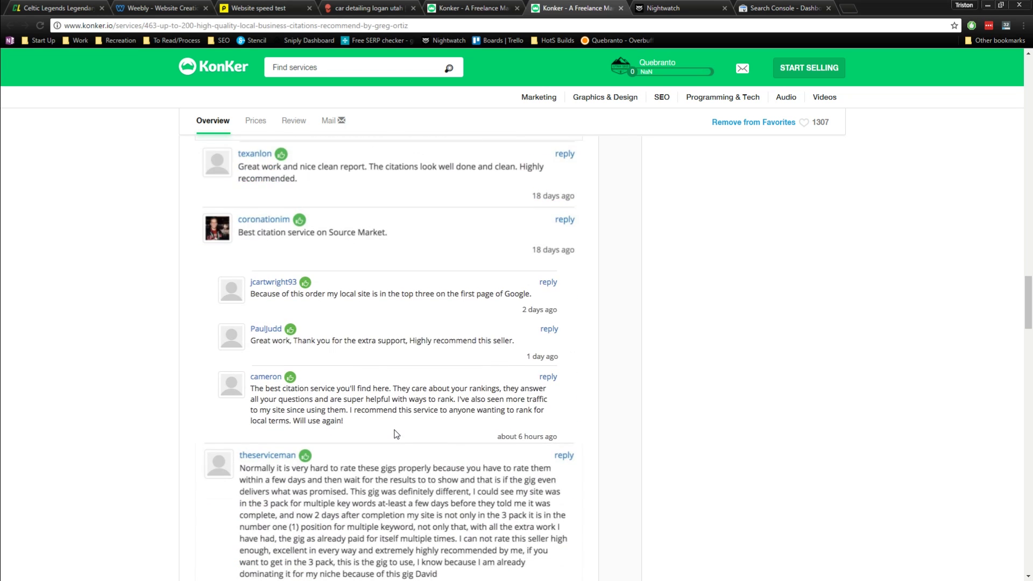
pyautogui.scroll(-7, 394, 433)
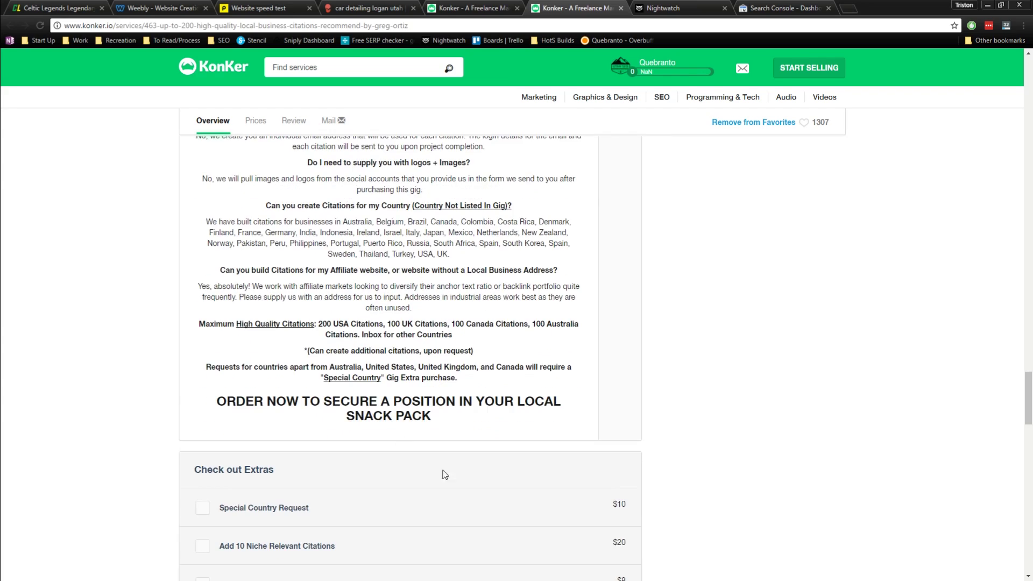
pyautogui.scroll(2, 565, 312)
pyautogui.scroll(11, 483, 347)
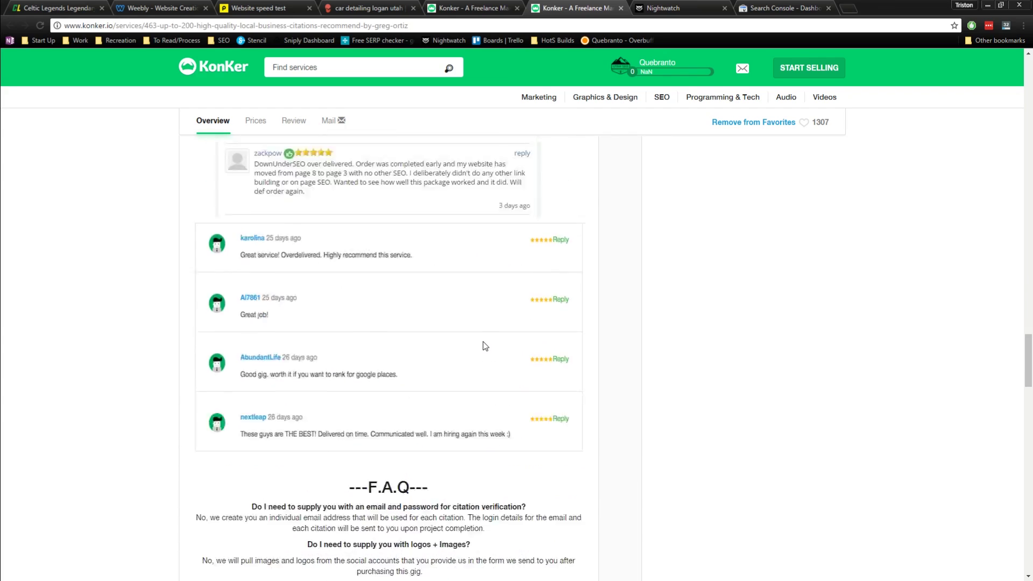
pyautogui.scroll(9, 483, 347)
pyautogui.scroll(-12, 483, 347)
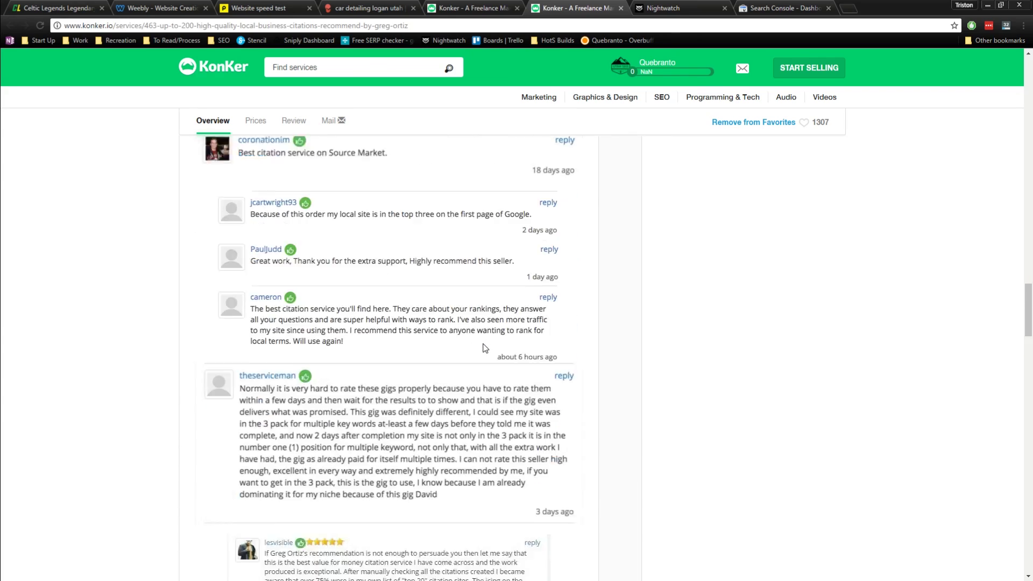
pyautogui.scroll(-10, 483, 347)
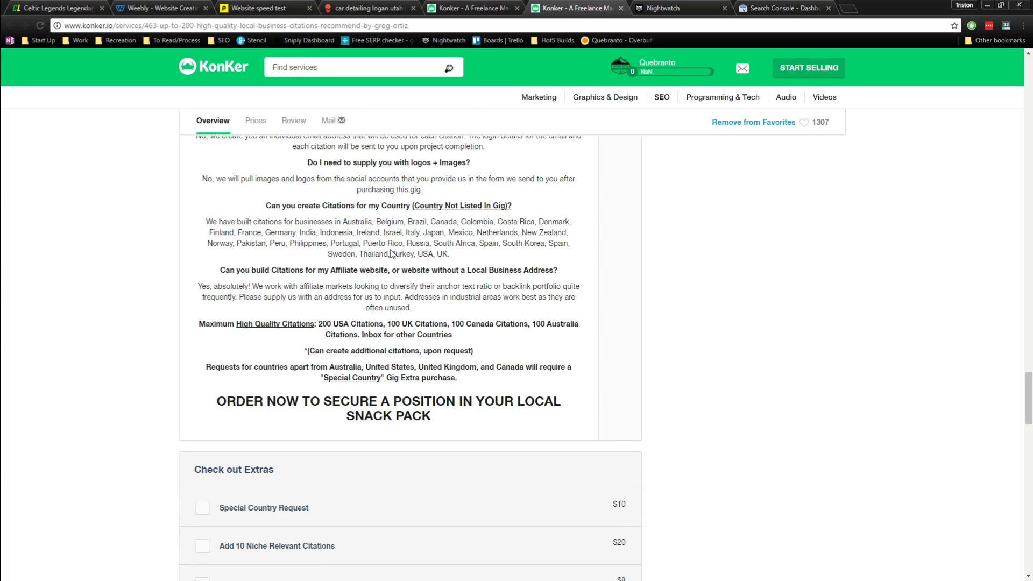
# Step: Highlight USA in the citation service's list of covered countries and look back through the reviews and package features to the listing's title
pyautogui.moveTo(416, 253); pyautogui.dragTo(434, 254)
pyautogui.scroll(10, 672, 421)
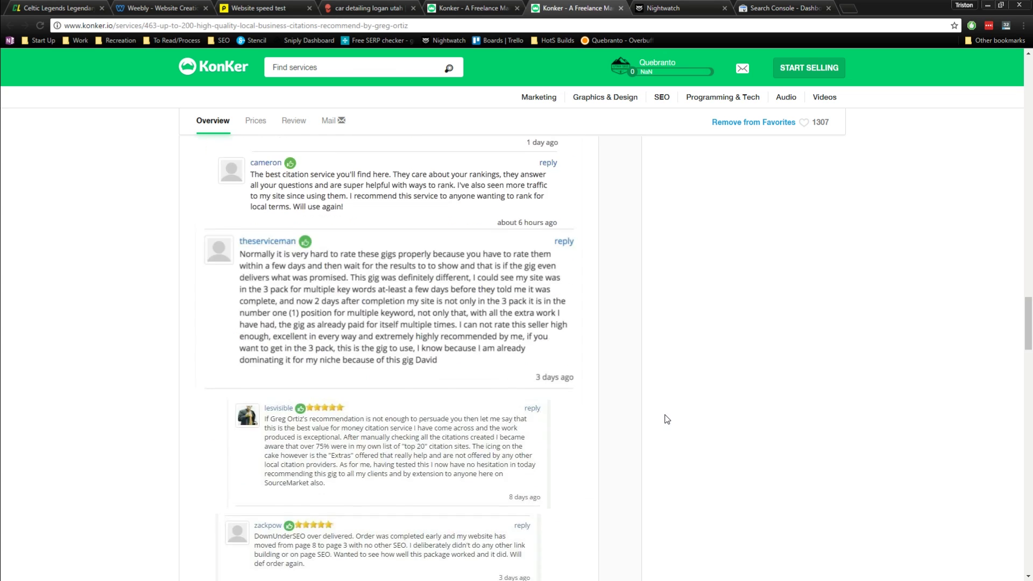
pyautogui.scroll(15, 667, 419)
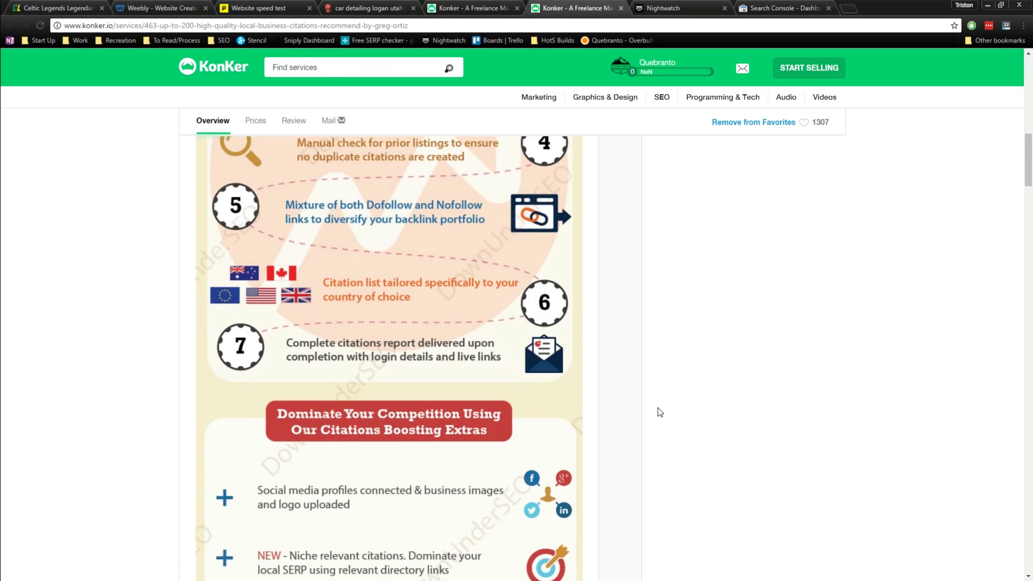
pyautogui.scroll(-6, 592, 461)
pyautogui.scroll(5, 239, 344)
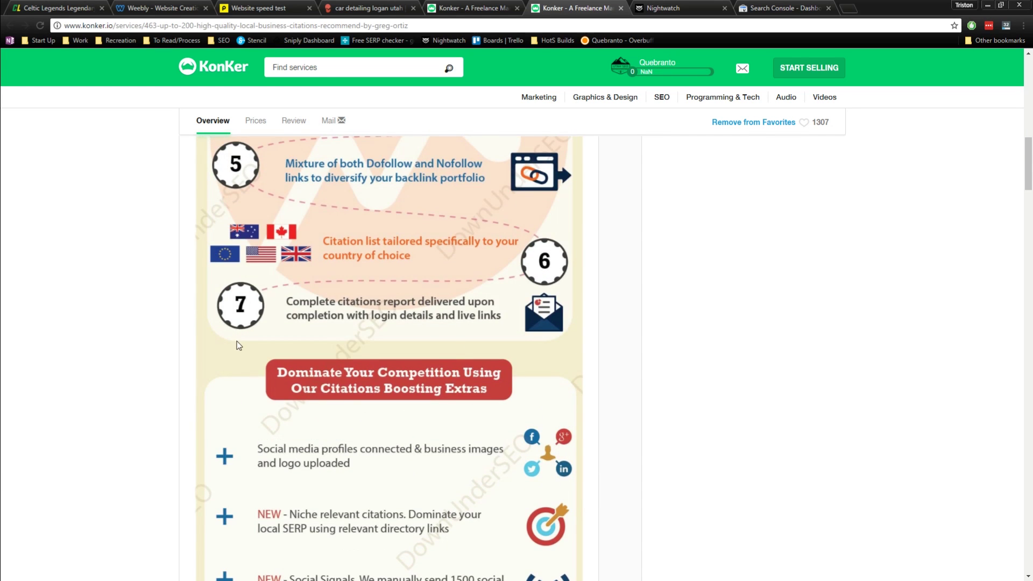
pyautogui.scroll(15, 290, 403)
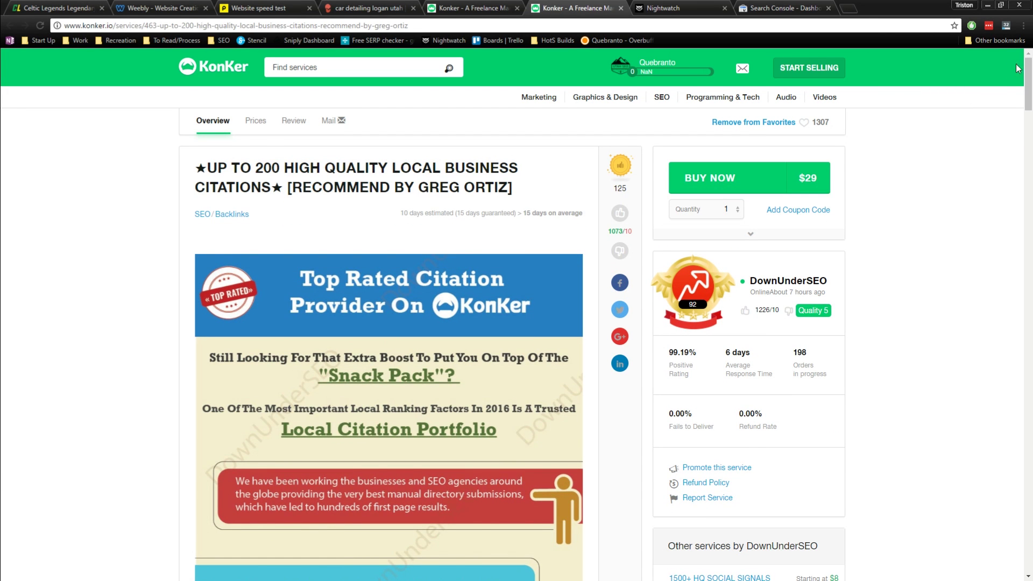
# Step: Review the citation service's purchasable extras against the Special Country note, and highlight "Add 200 Extra Local Business Citations (US ONLY)"
pyautogui.moveTo(1027, 69); pyautogui.dragTo(1027, 423)
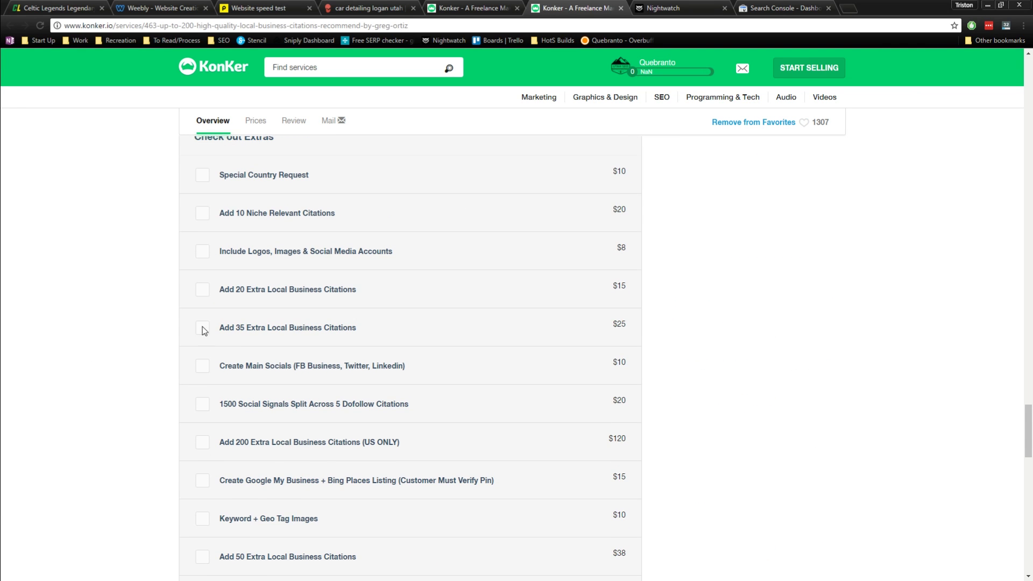
pyautogui.scroll(1, 191, 203)
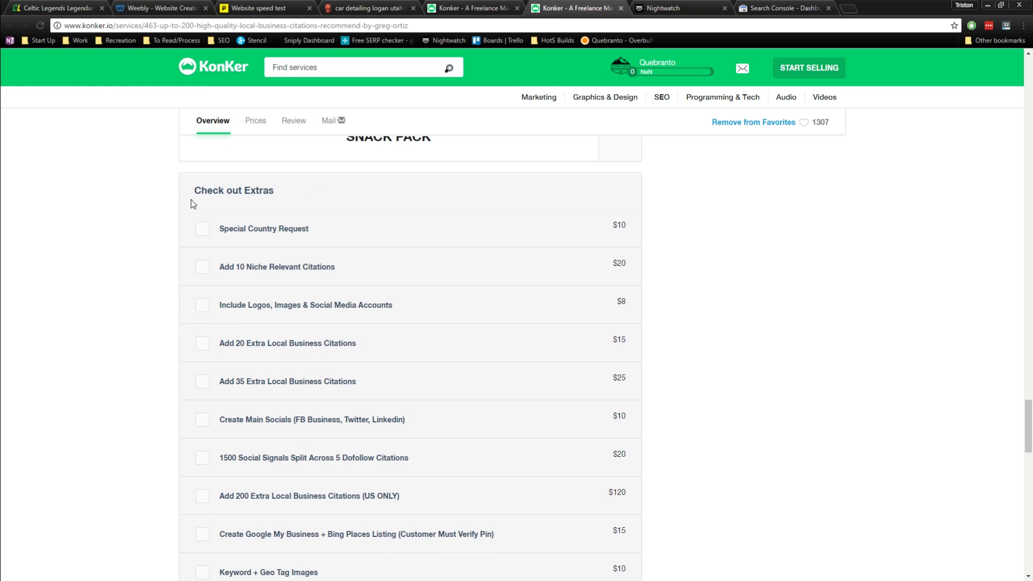
pyautogui.scroll(-1, 296, 346)
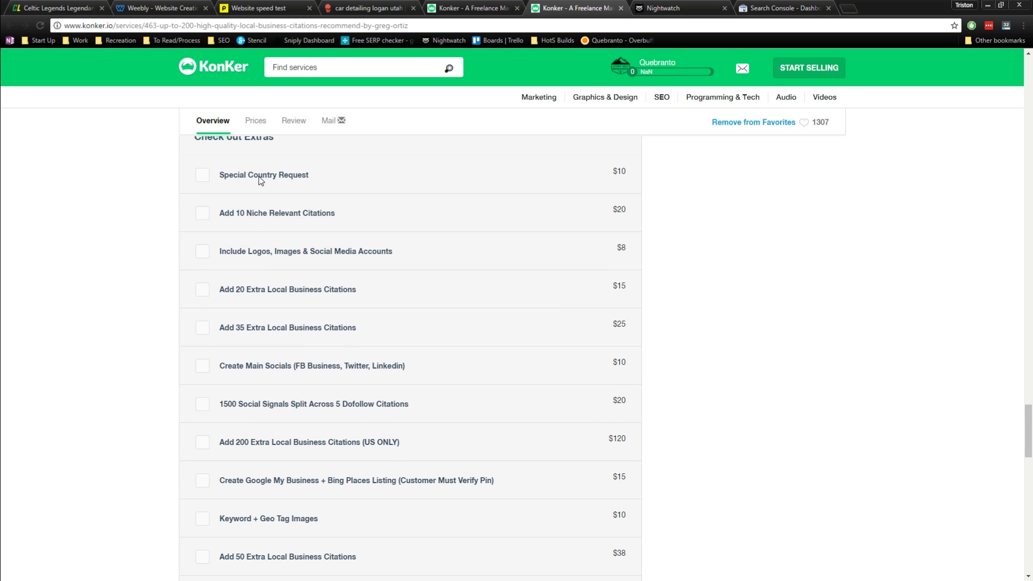
pyautogui.scroll(6, 495, 372)
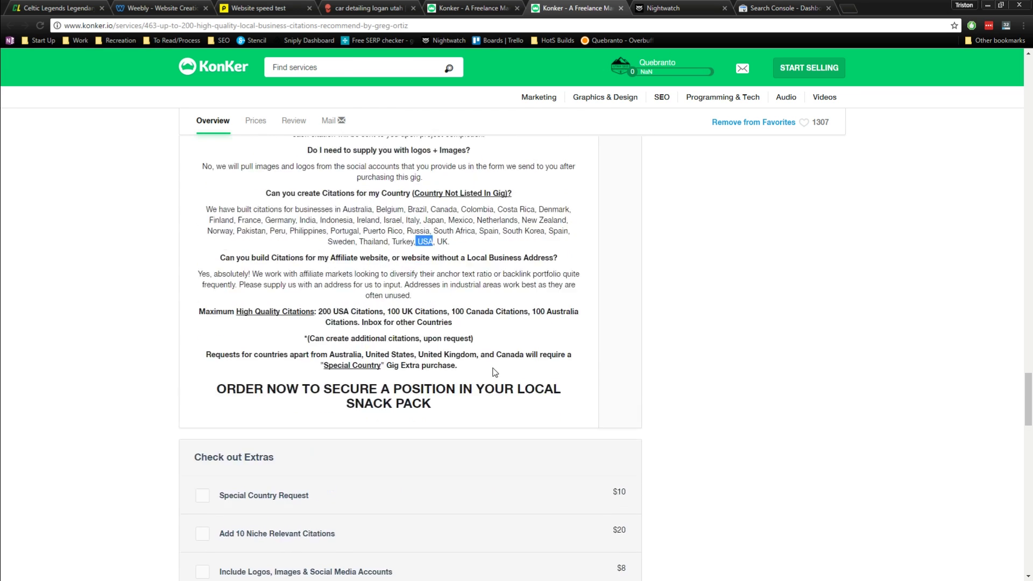
pyautogui.scroll(-5, 313, 440)
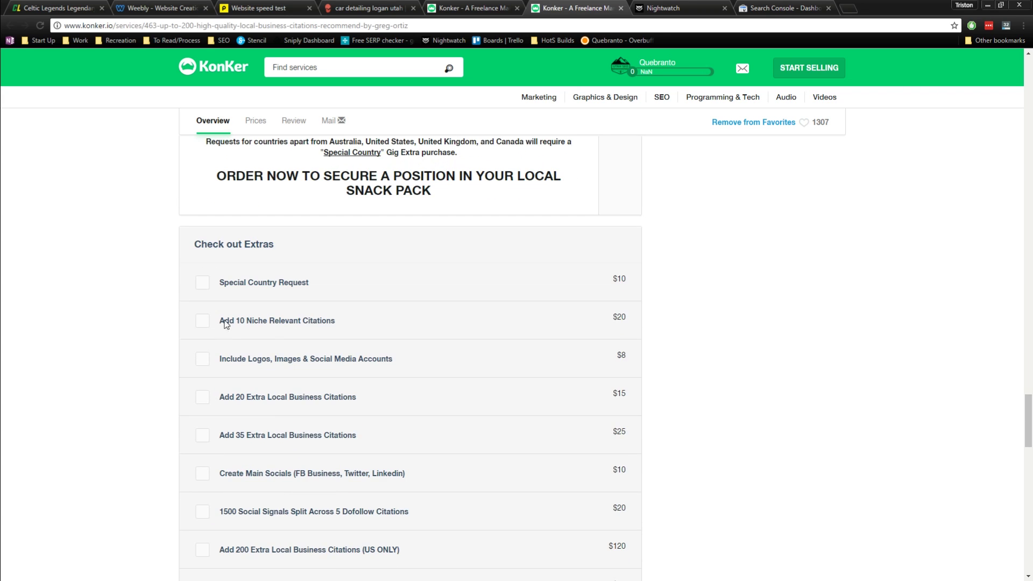
pyautogui.scroll(-2, 425, 320)
pyautogui.scroll(-2, 317, 558)
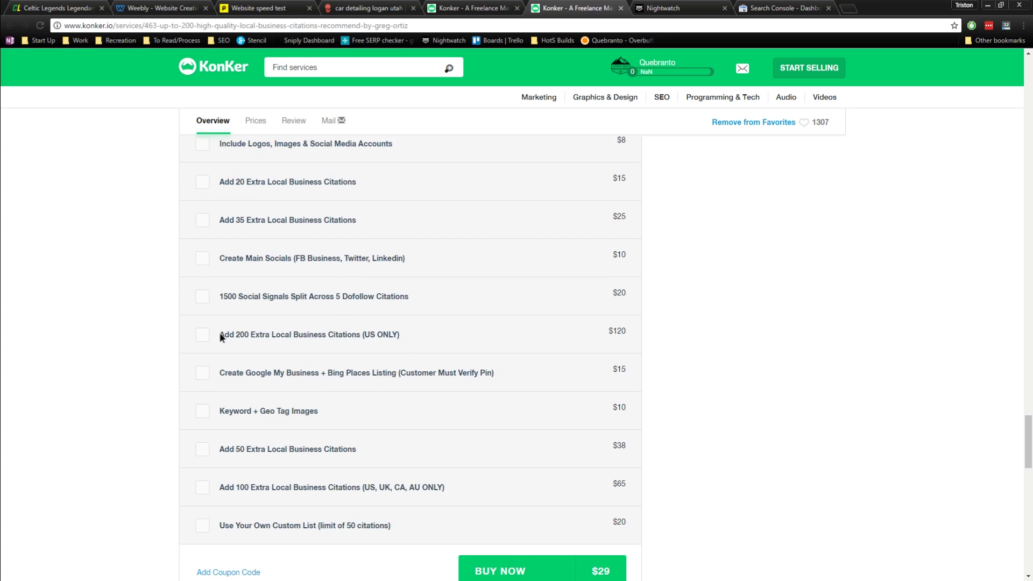
pyautogui.moveTo(220, 334); pyautogui.dragTo(404, 334)
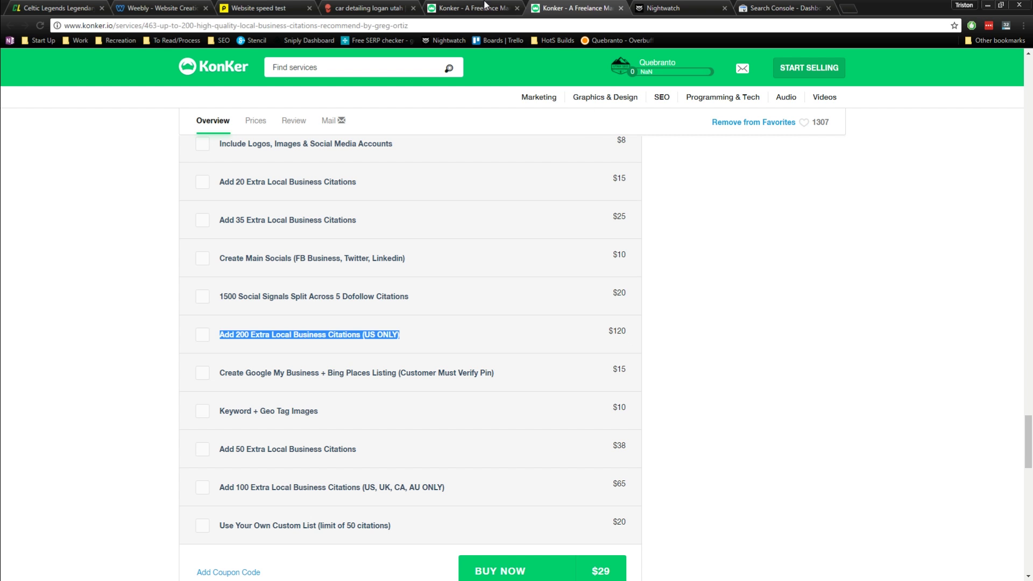
# Step: Switch to the Link Foundation listing on Konker and highlight "100% WhiteHat Service" and "230+ Links" in its title
pyautogui.click(462, 8)
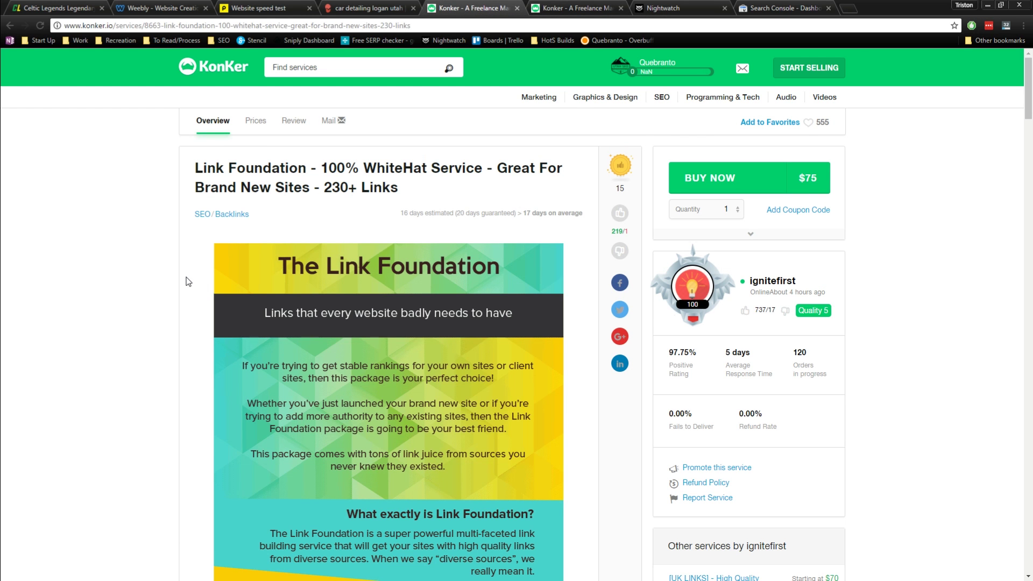
pyautogui.scroll(-5, 527, 418)
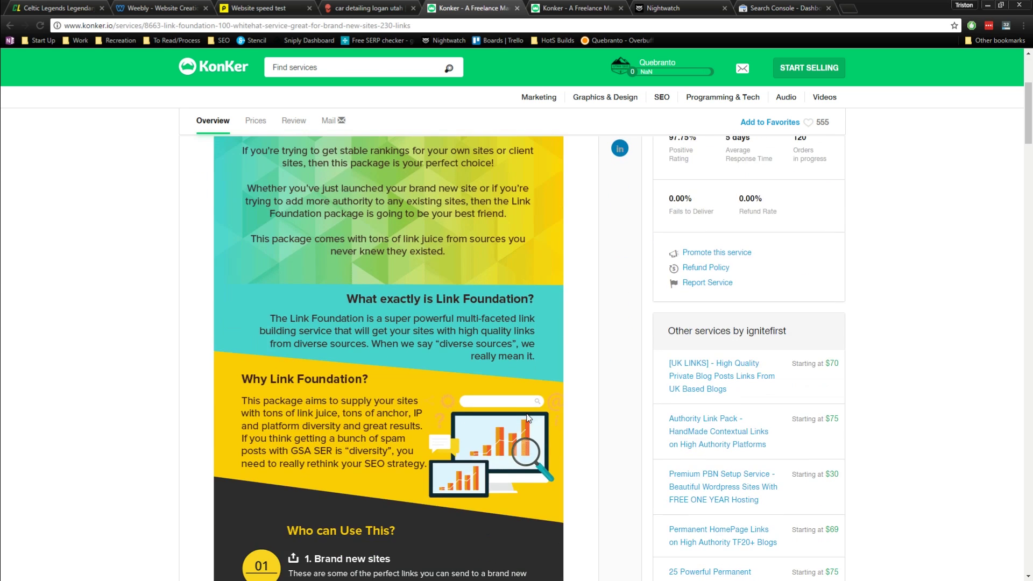
pyautogui.scroll(5, 529, 418)
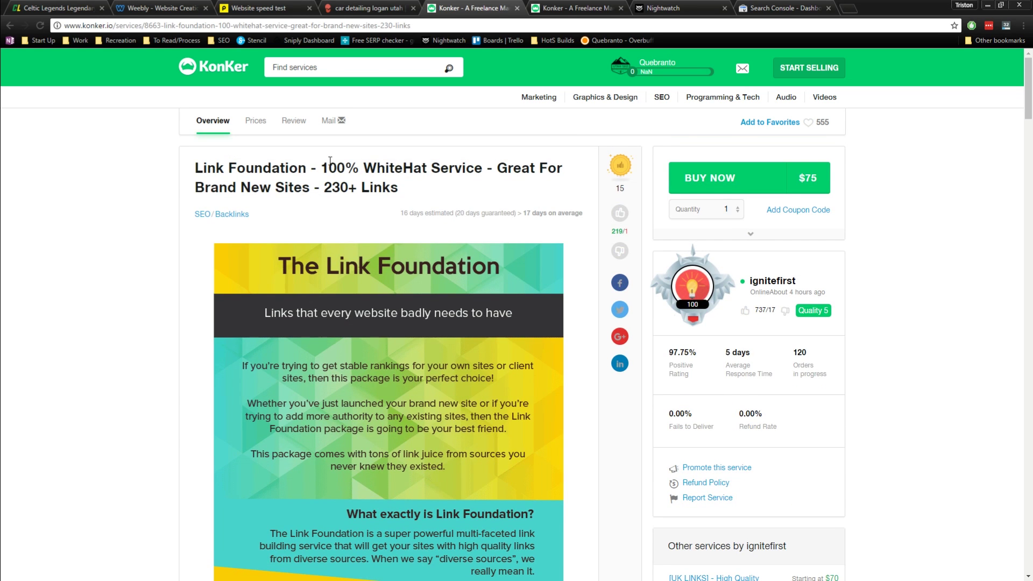
pyautogui.moveTo(322, 167); pyautogui.dragTo(487, 168)
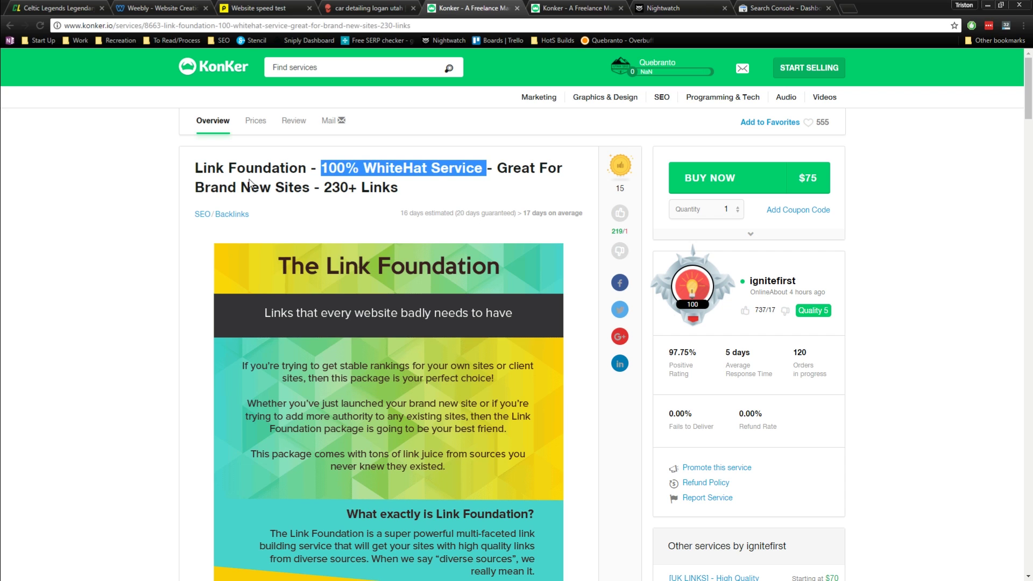
pyautogui.moveTo(324, 187); pyautogui.dragTo(398, 188)
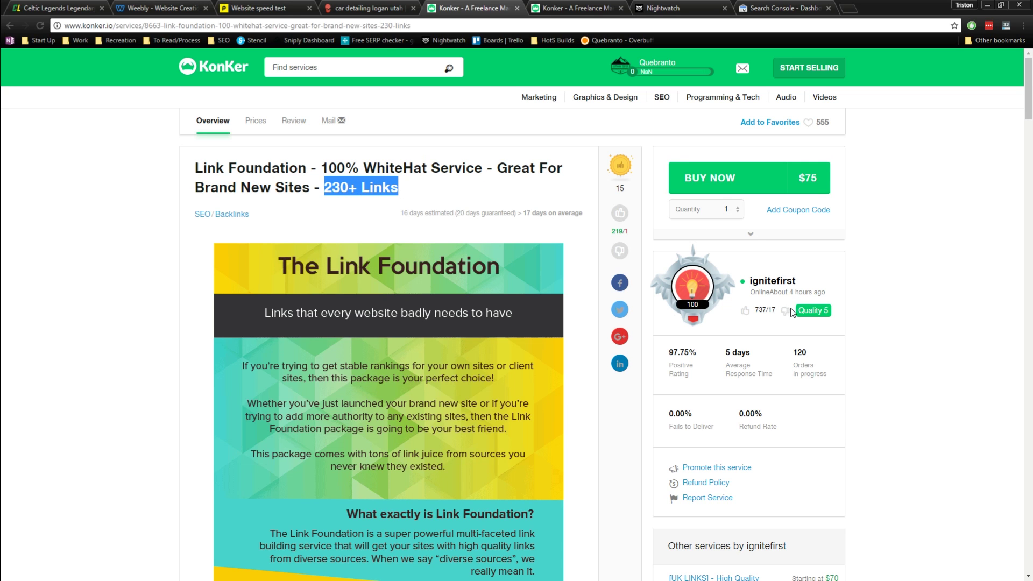
# Step: Read the Link Foundation description: who can use it, the link types, how it works and the package contents
pyautogui.click(601, 8)
pyautogui.click(489, 8)
pyautogui.scroll(-3, 527, 344)
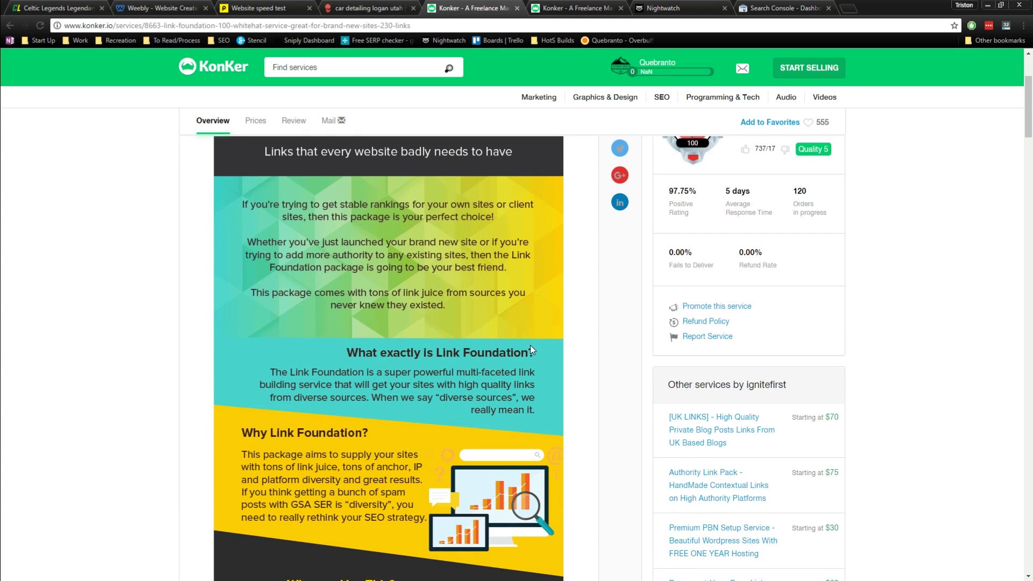
pyautogui.scroll(-7, 308, 296)
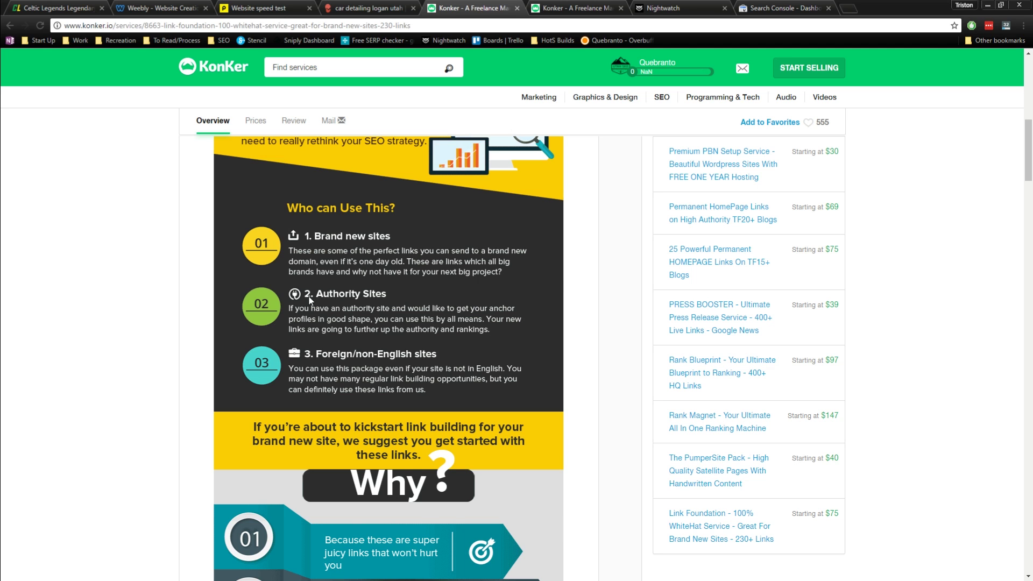
pyautogui.scroll(-10, 309, 297)
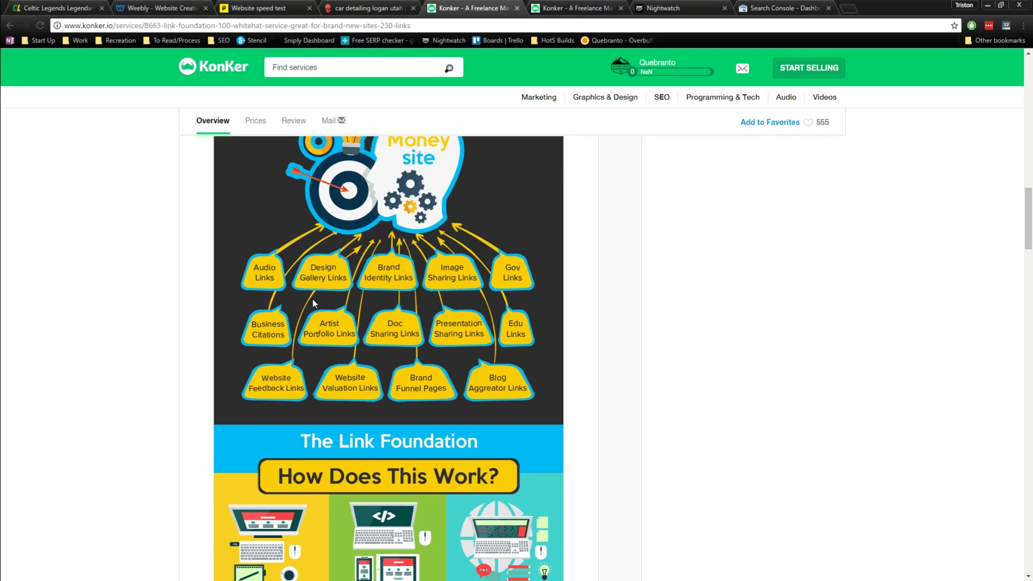
pyautogui.scroll(-5, 313, 303)
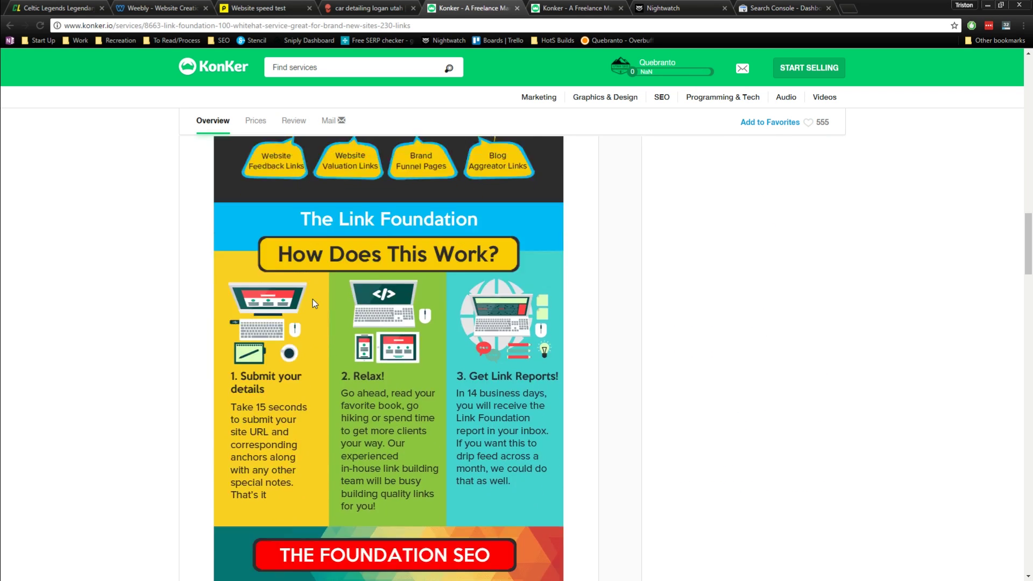
pyautogui.scroll(-15, 516, 394)
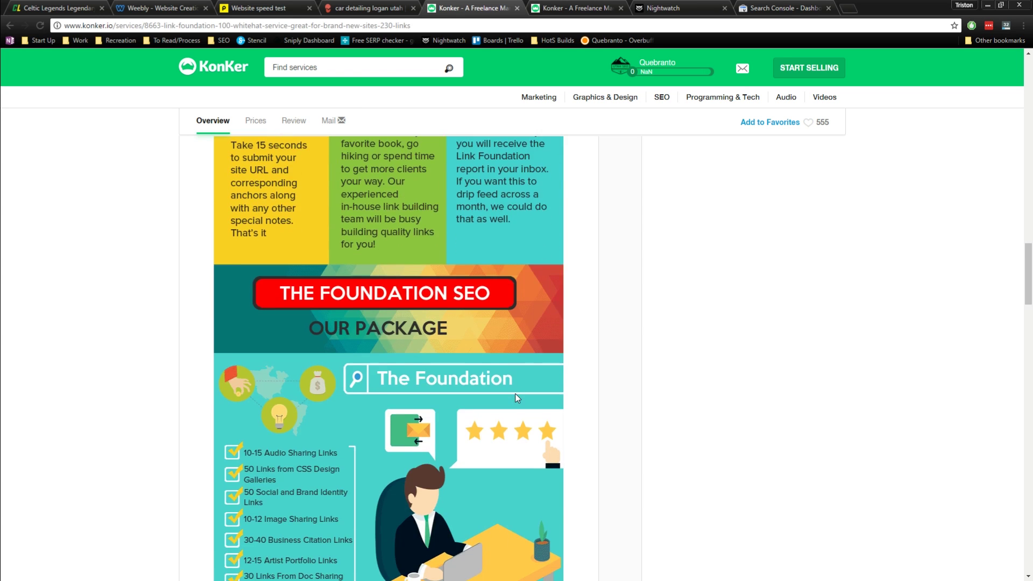
# Step: Check the Link Foundation extras and buyer ratings, and return to the introduction of the listing
pyautogui.scroll(-14, 465, 425)
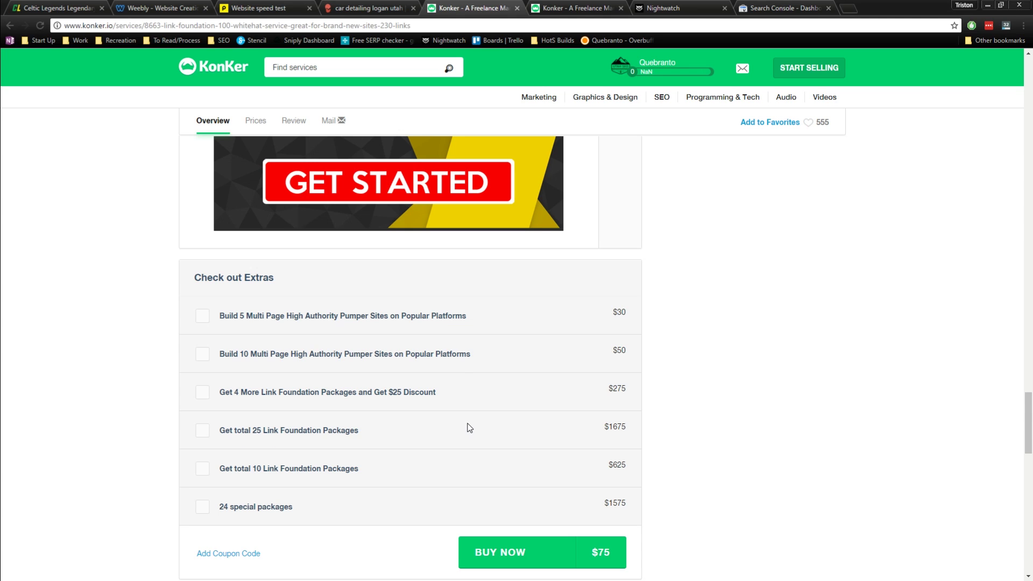
pyautogui.scroll(-4, 678, 436)
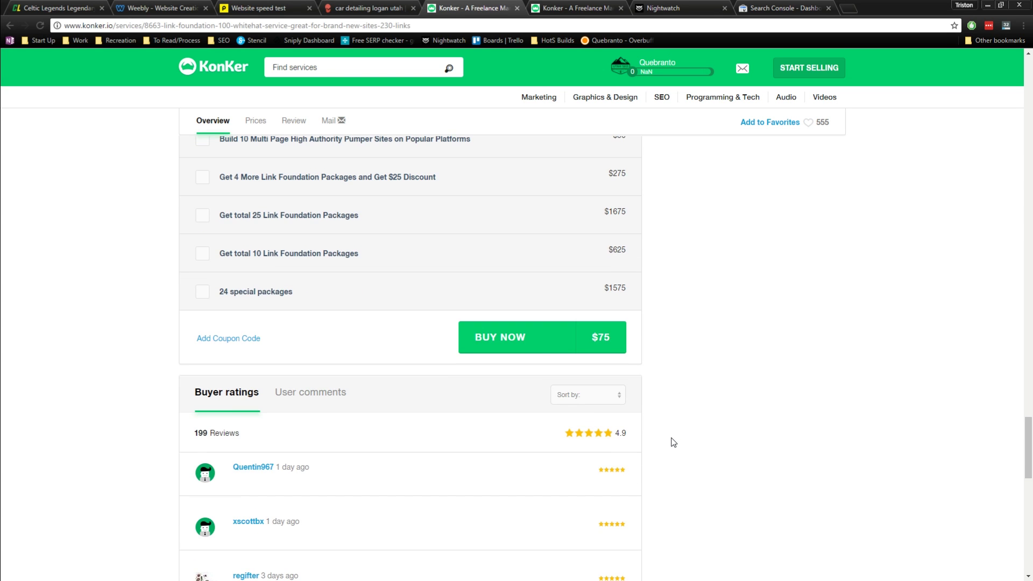
pyautogui.scroll(-3, 673, 438)
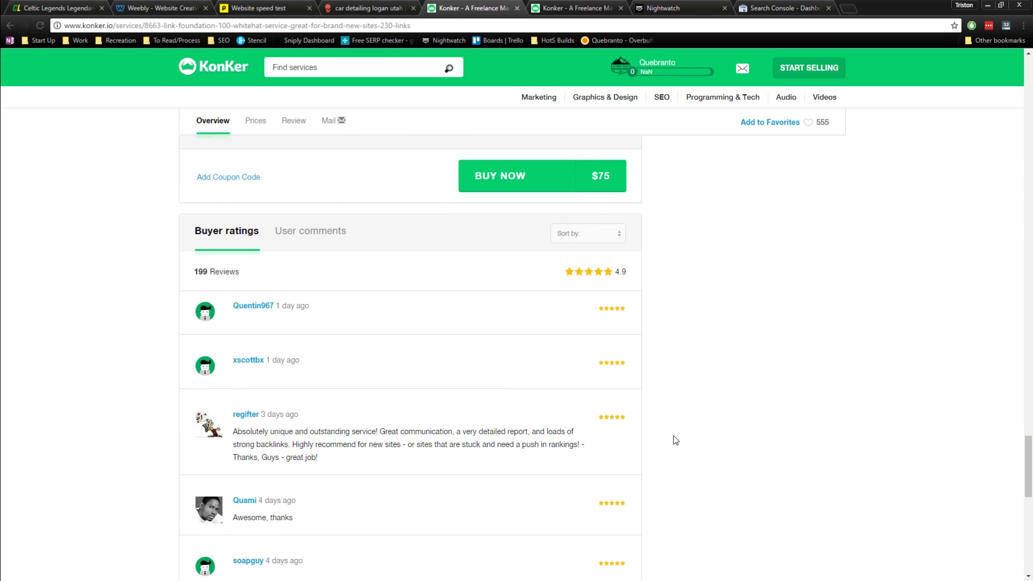
pyautogui.scroll(3, 673, 439)
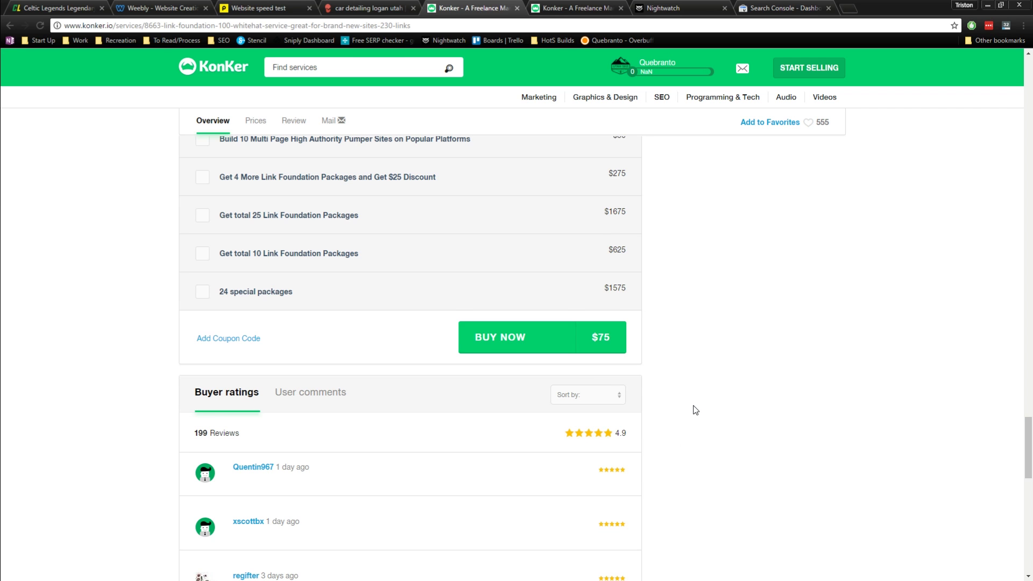
pyautogui.scroll(1, 694, 410)
pyautogui.scroll(-3, 695, 410)
pyautogui.scroll(-4, 696, 410)
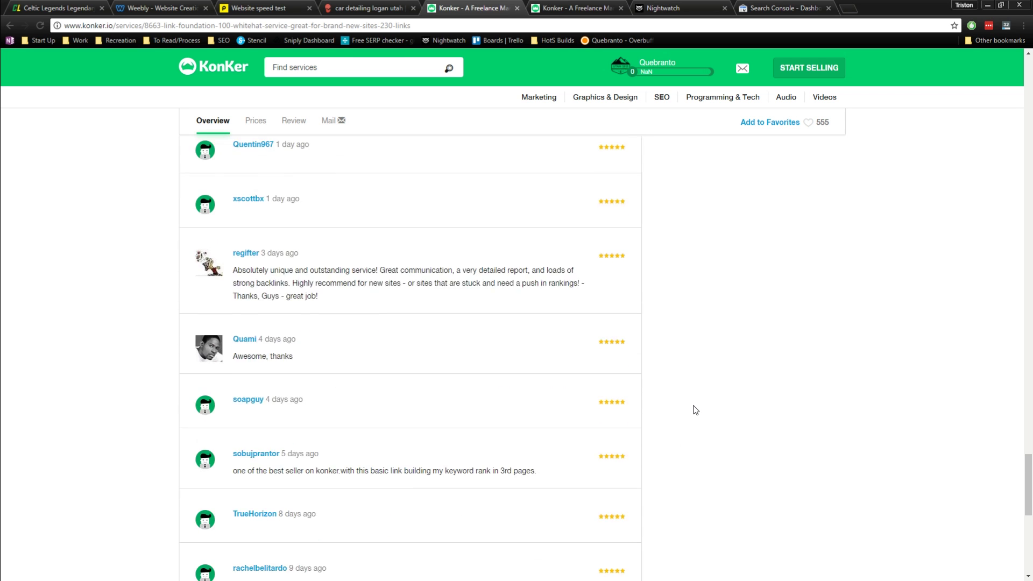
pyautogui.scroll(16, 695, 410)
pyautogui.scroll(20, 695, 410)
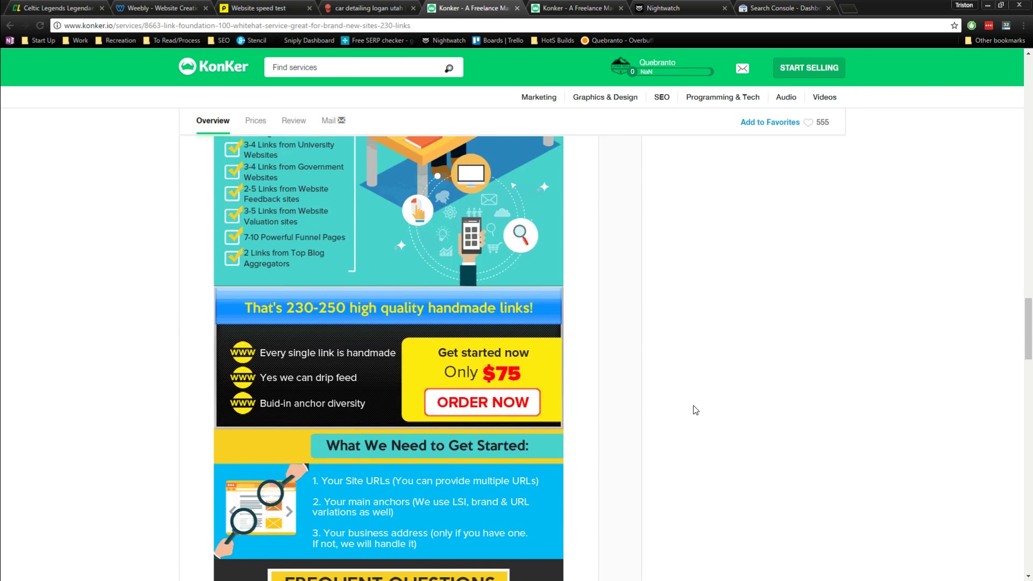
pyautogui.scroll(12, 630, 415)
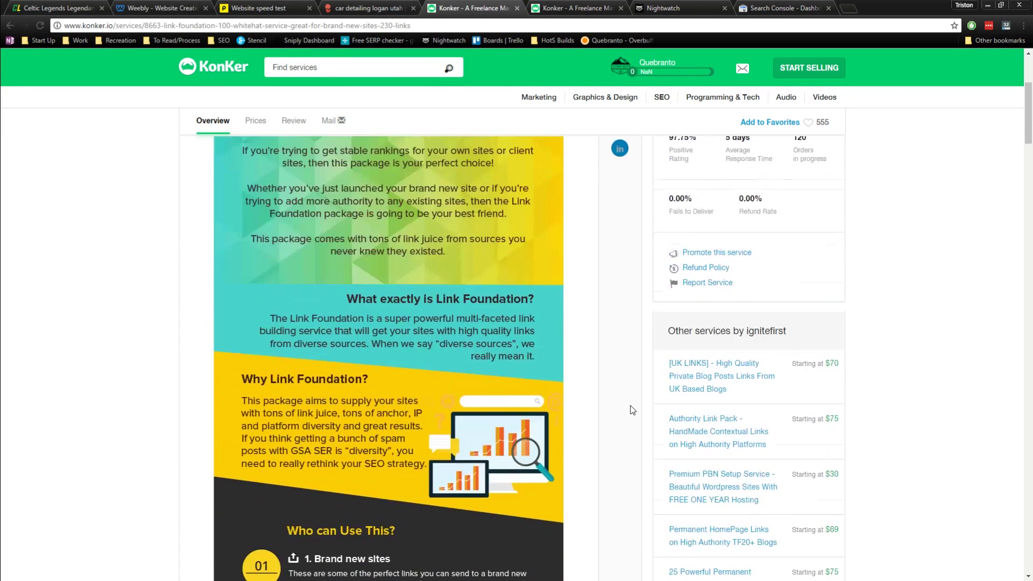
# Step: Compare the Link Foundation offer with the KWFinder results, highlighting the link counts of premierdetails.com and reflections-detailing.com
pyautogui.click(540, 8)
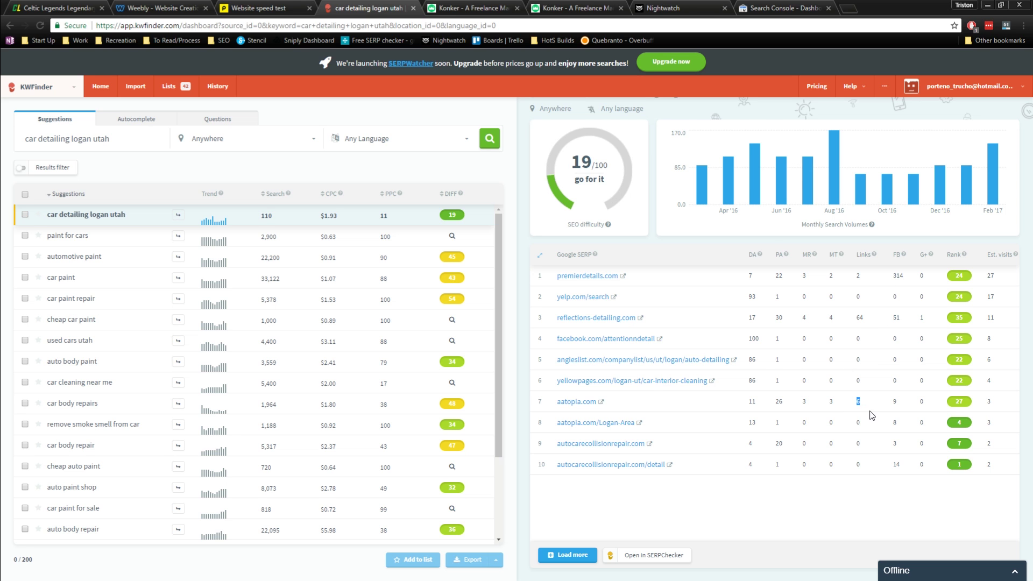
pyautogui.click(500, 9)
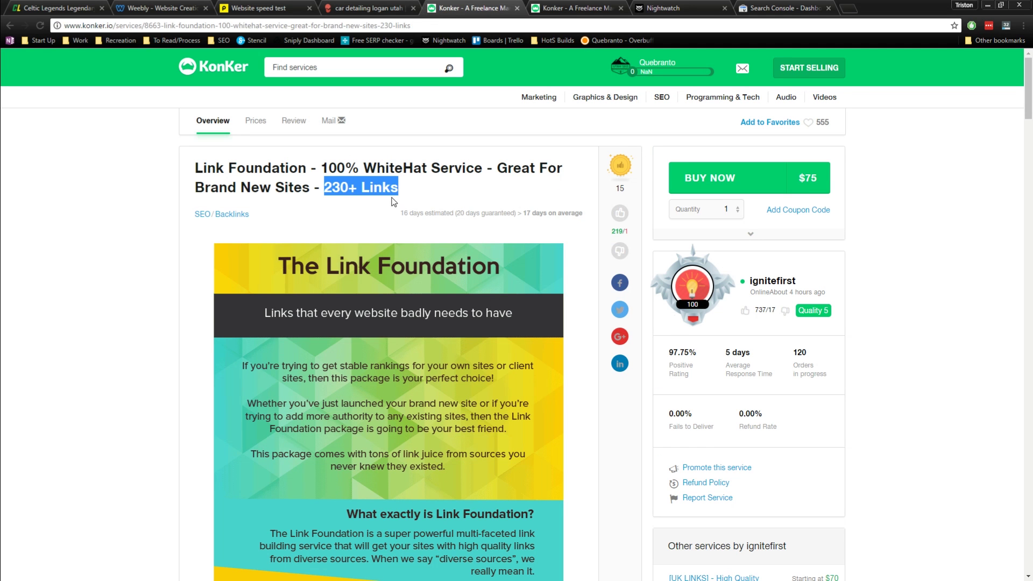
pyautogui.click(454, 202)
pyautogui.click(323, 7)
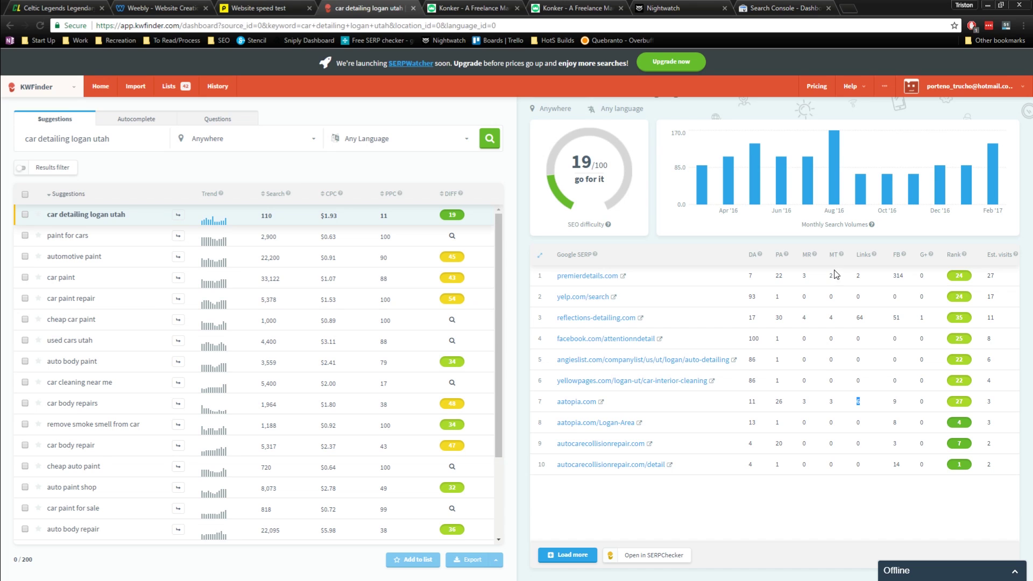
pyautogui.moveTo(850, 275); pyautogui.dragTo(869, 276)
pyautogui.doubleClick(859, 318)
pyautogui.click(723, 484)
# Step: Recheck the Link Foundation listing against the competing sites ranked for "car detailing logan utah" in KWFinder
pyautogui.click(484, 8)
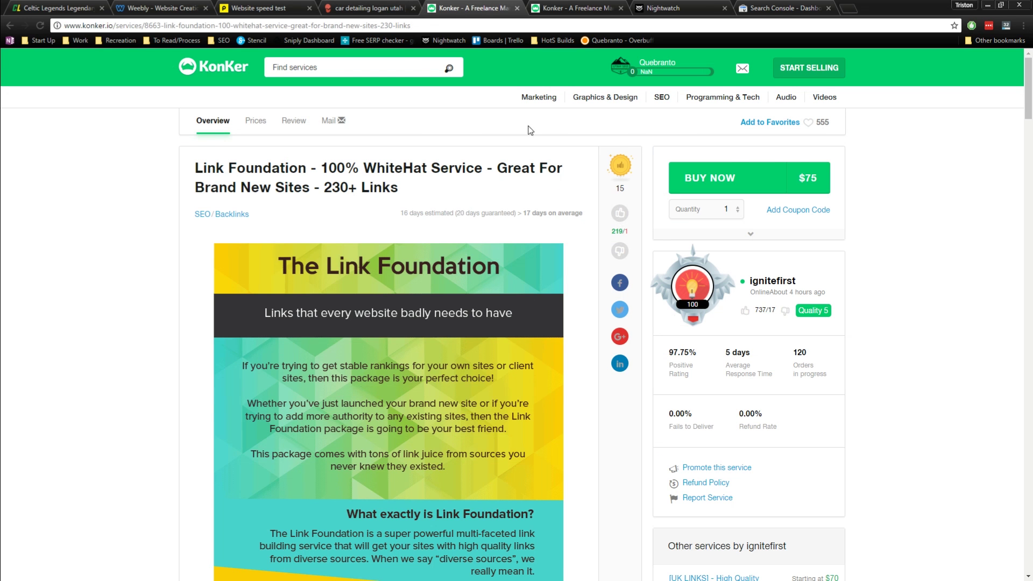
pyautogui.click(382, 8)
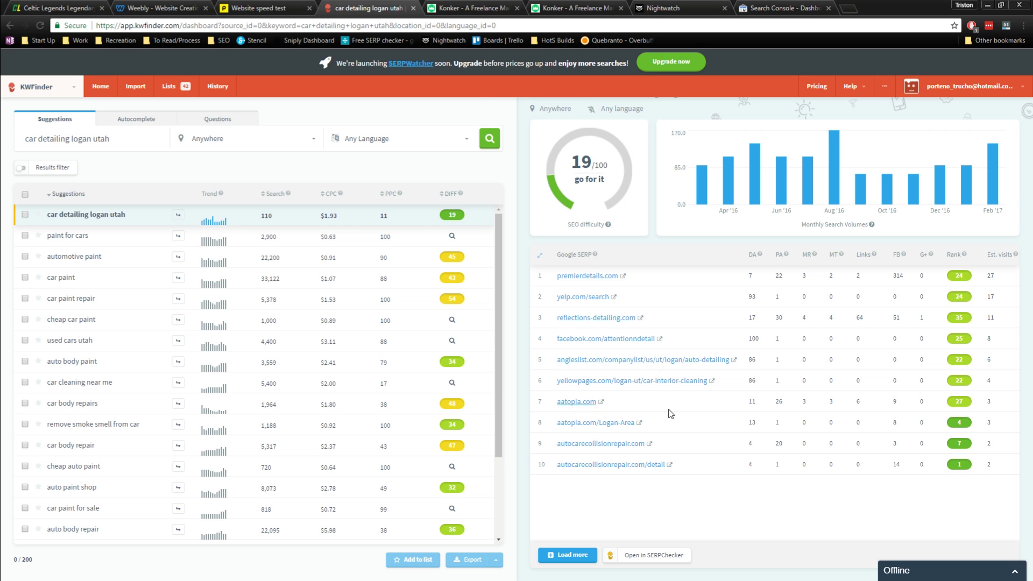
pyautogui.click(487, 9)
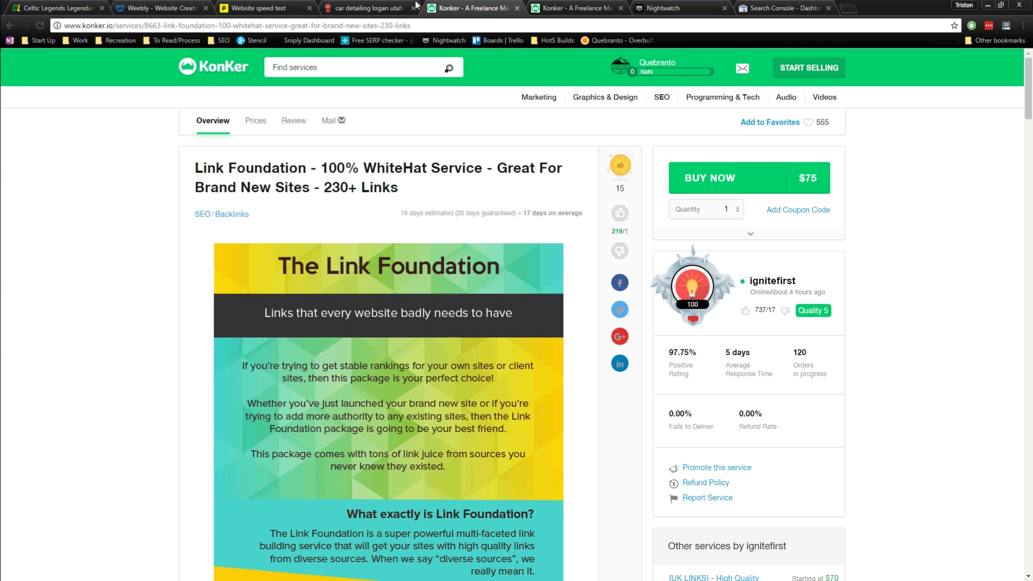
pyautogui.click(372, 9)
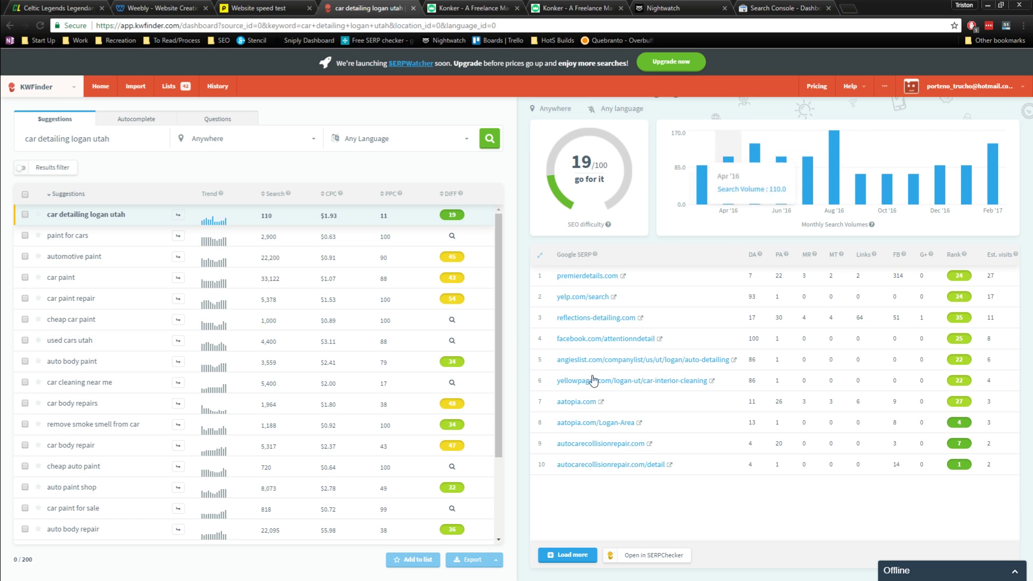
# Step: Switch to Nightwatch and review the keyword rankings, overview figures and rank evolution for opl10nt9n.com
pyautogui.click(679, 19)
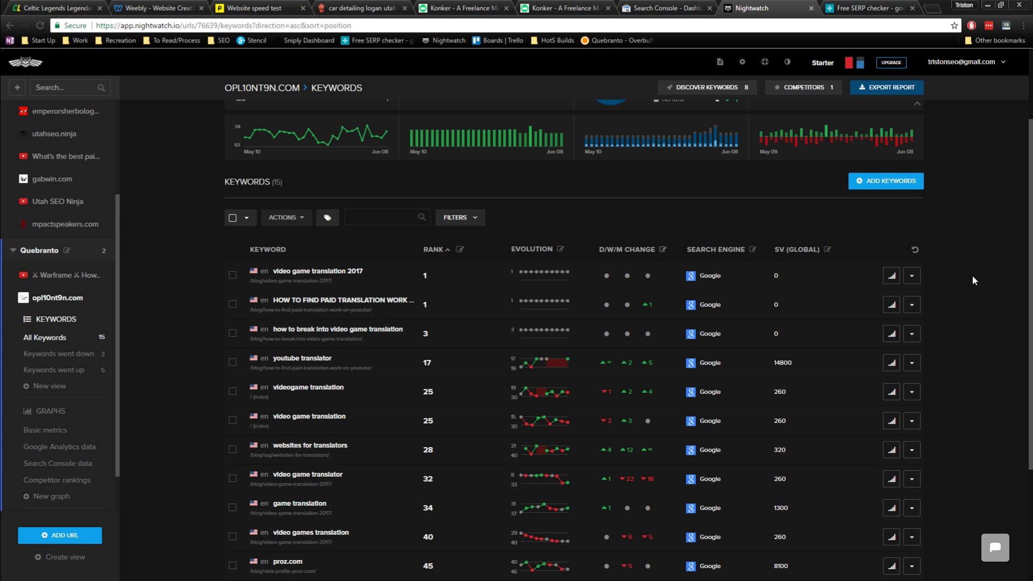
pyautogui.scroll(-3, 973, 280)
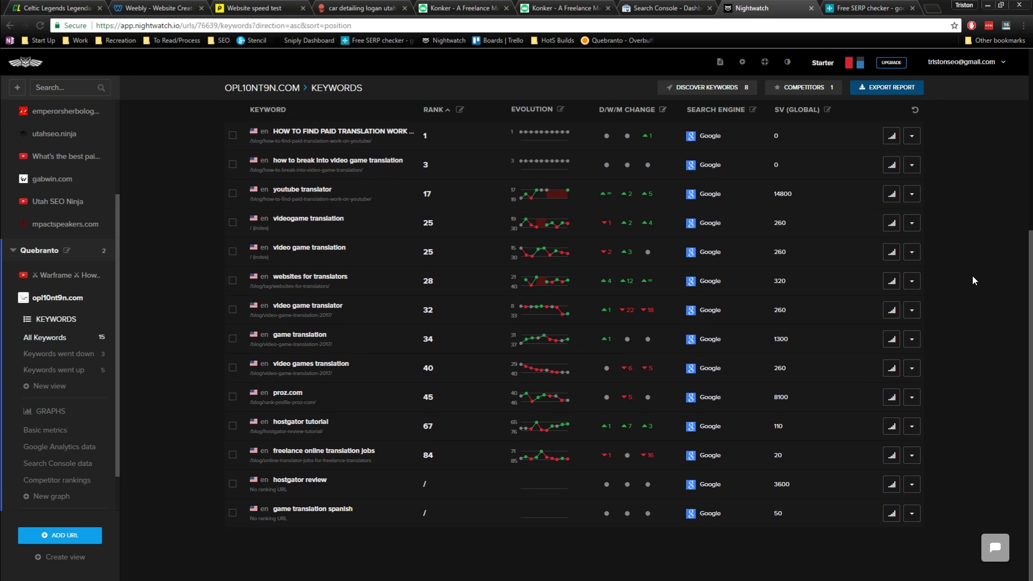
pyautogui.scroll(5, 973, 279)
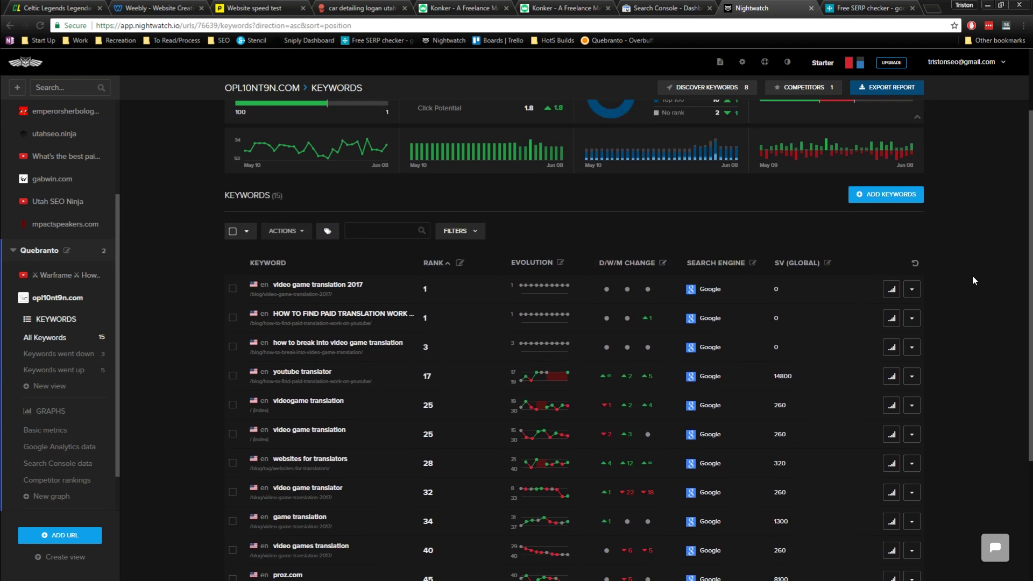
pyautogui.scroll(-4, 974, 279)
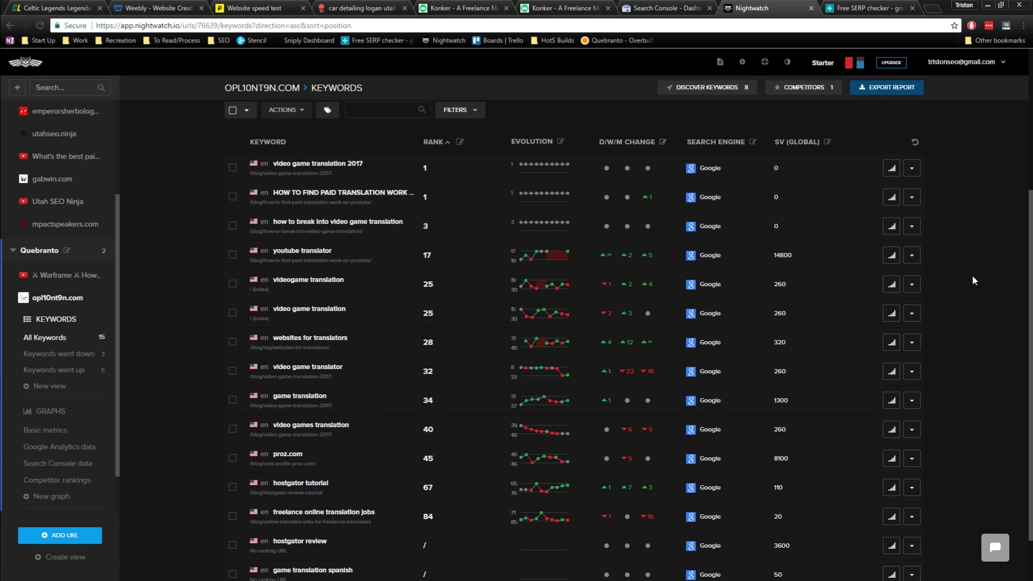
pyautogui.scroll(-1, 974, 280)
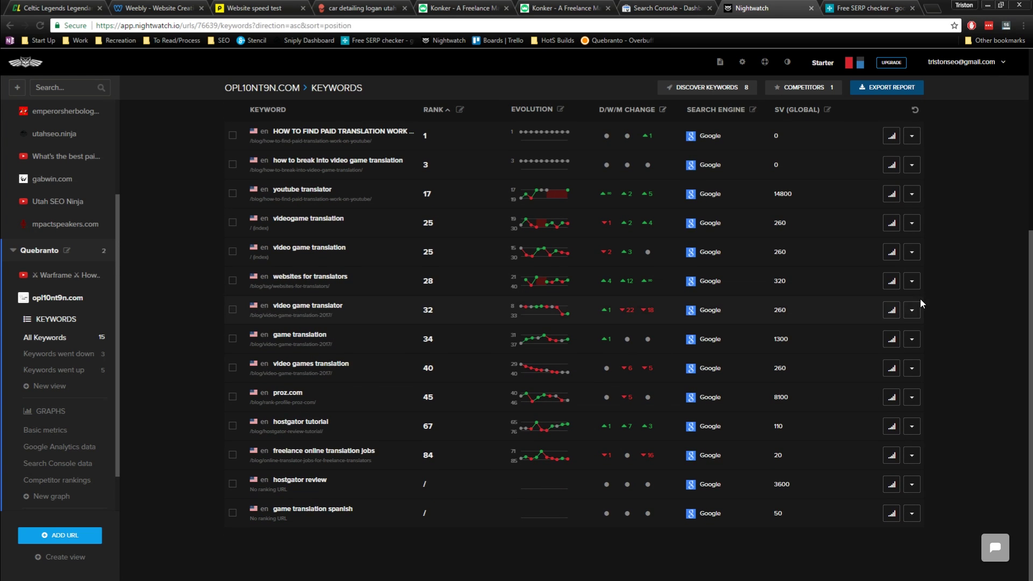
pyautogui.scroll(5, 608, 215)
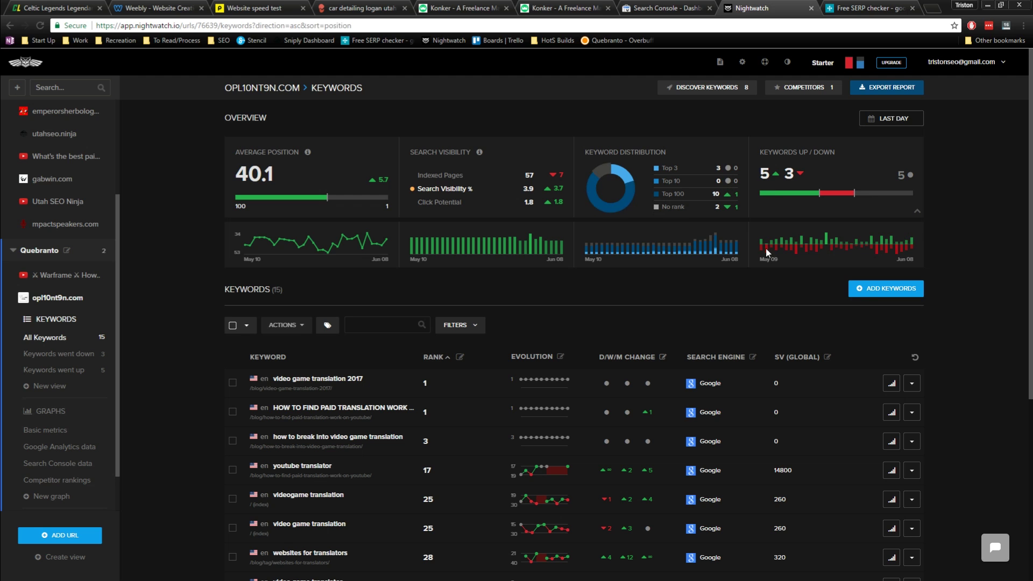
pyautogui.scroll(-3, 961, 359)
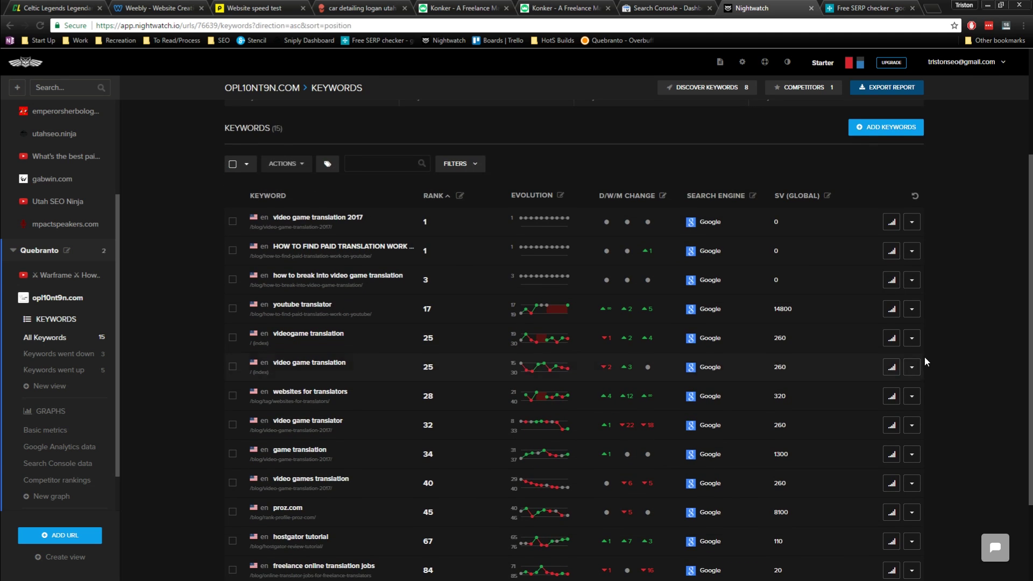
pyautogui.scroll(-2, 914, 358)
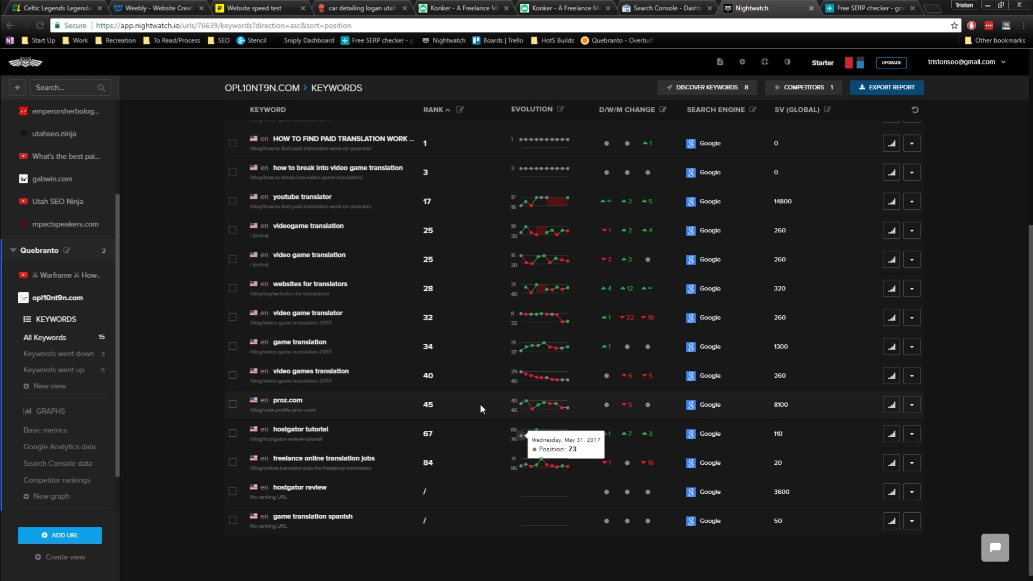
pyautogui.scroll(1, 481, 409)
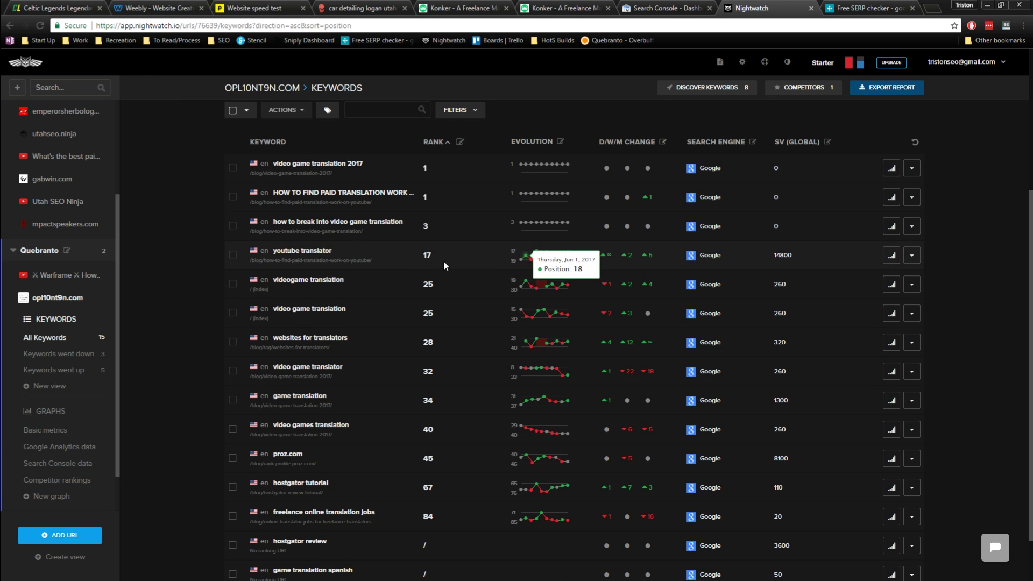
# Step: Highlight the rank of "youtube translator", check its search volume, and look over the remaining opl10nt9n.com keywords
pyautogui.doubleClick(426, 255)
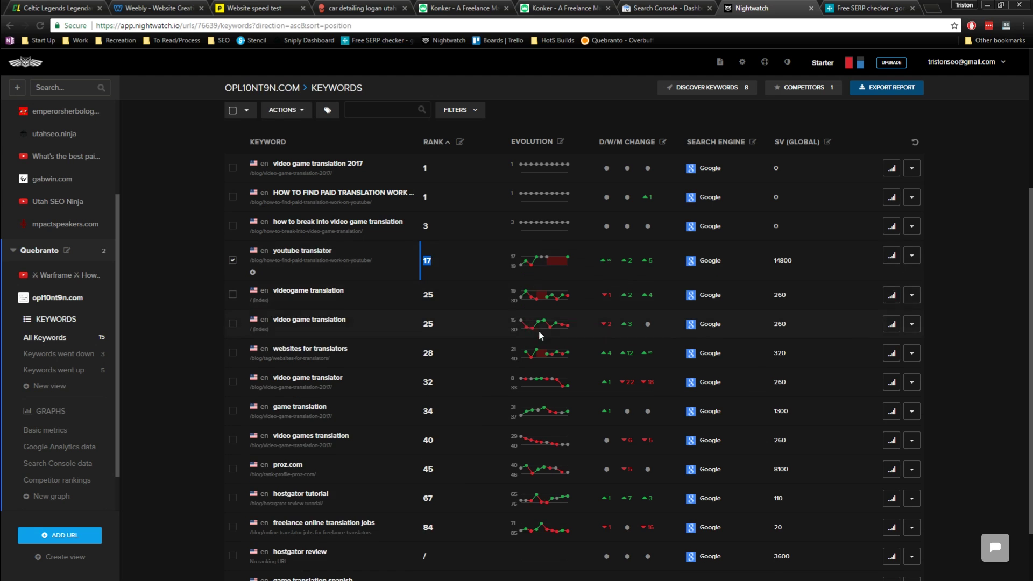
pyautogui.doubleClick(781, 260)
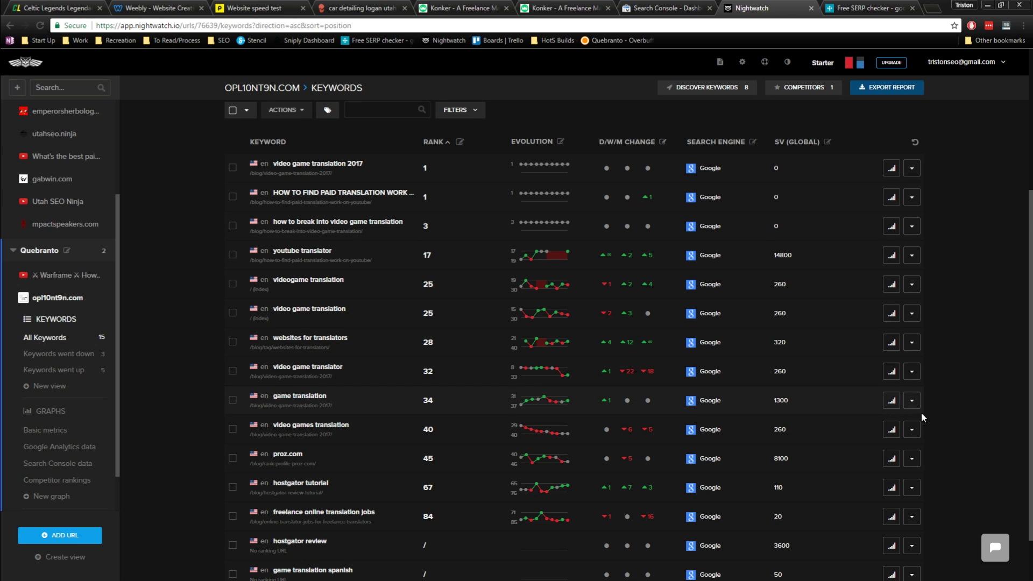
pyautogui.scroll(-1, 941, 451)
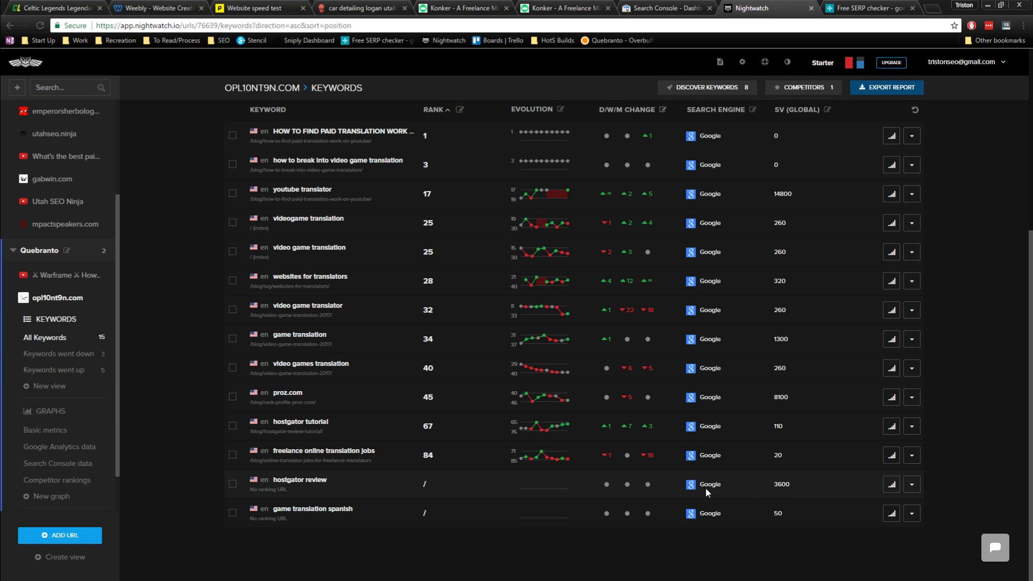
pyautogui.scroll(4, 788, 412)
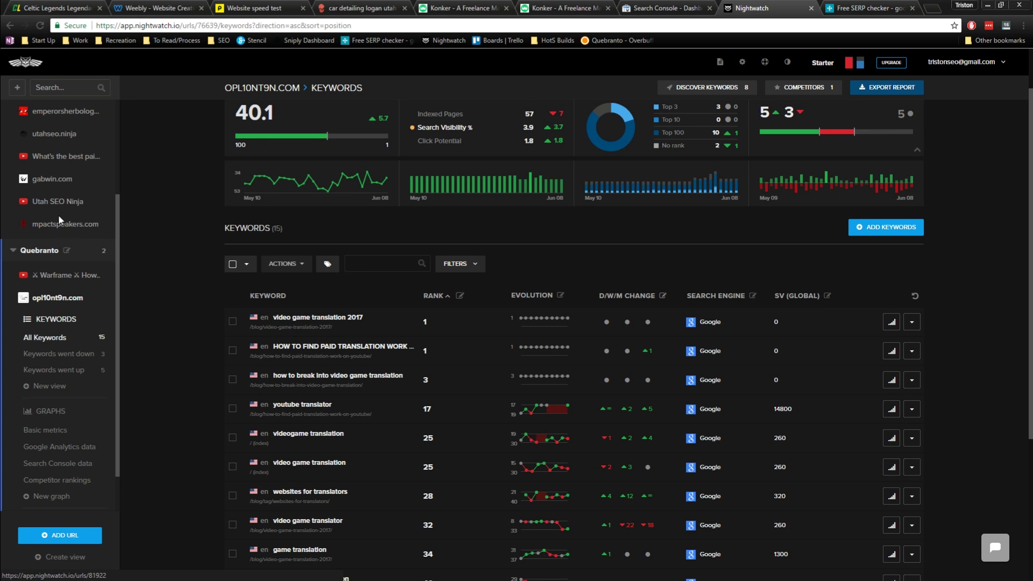
# Step: Open the emperorsherbologist.com keywords and examine the search volume, rank and rank evolution of "reb a"
pyautogui.click(70, 111)
pyautogui.scroll(-2, 170, 373)
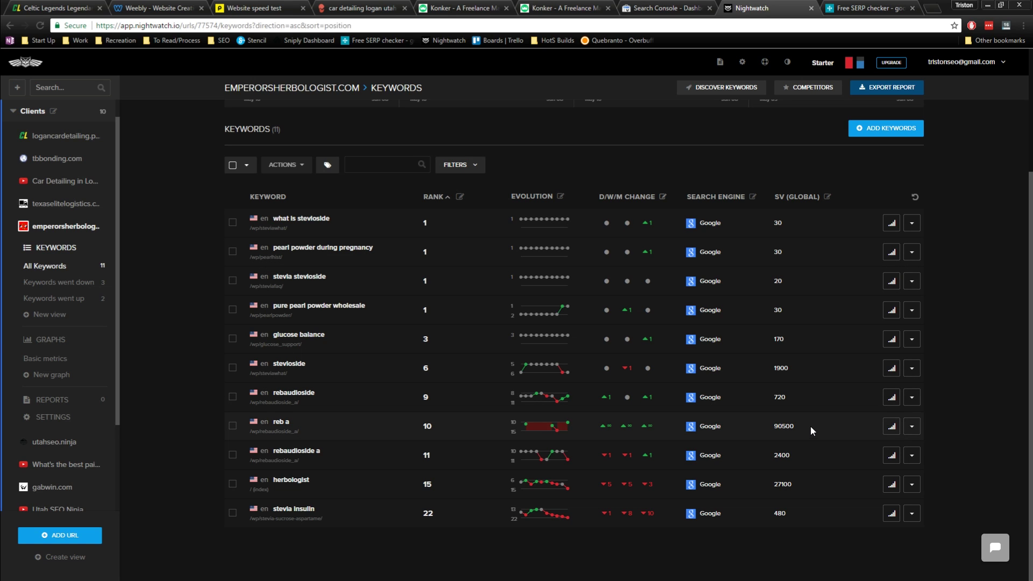
pyautogui.moveTo(797, 426); pyautogui.dragTo(774, 427)
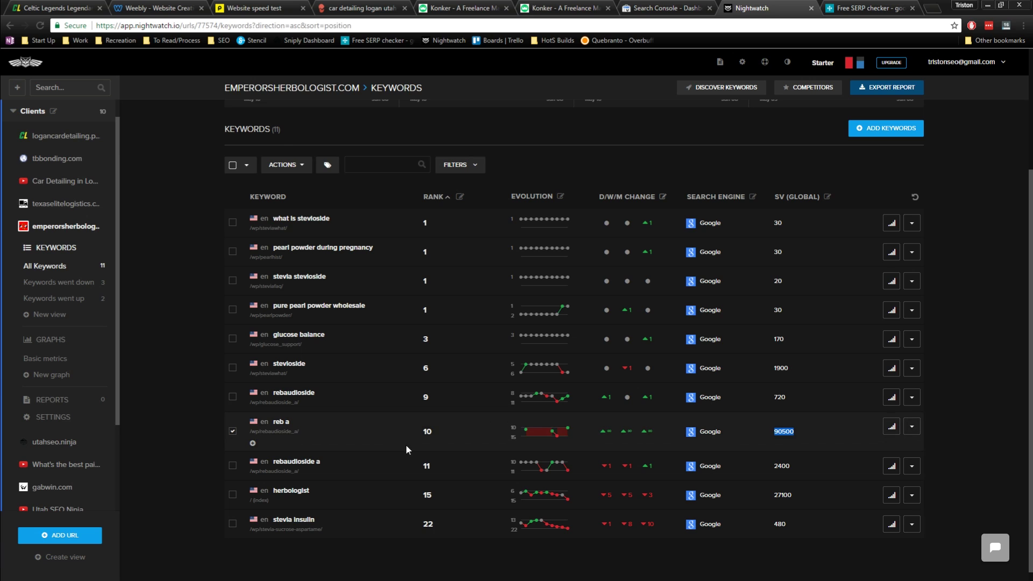
pyautogui.doubleClick(423, 431)
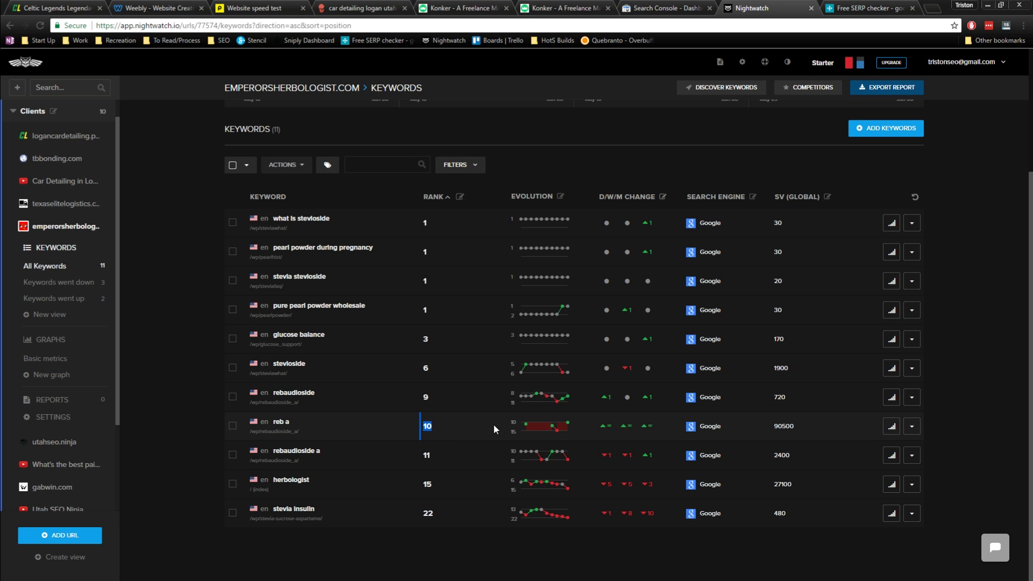
pyautogui.click(451, 432)
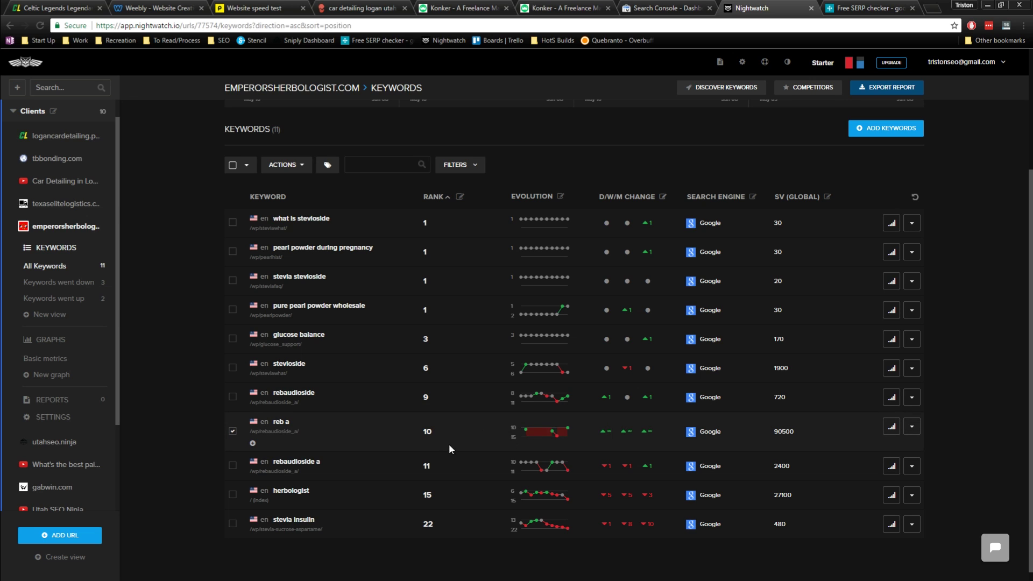
pyautogui.moveTo(569, 429)
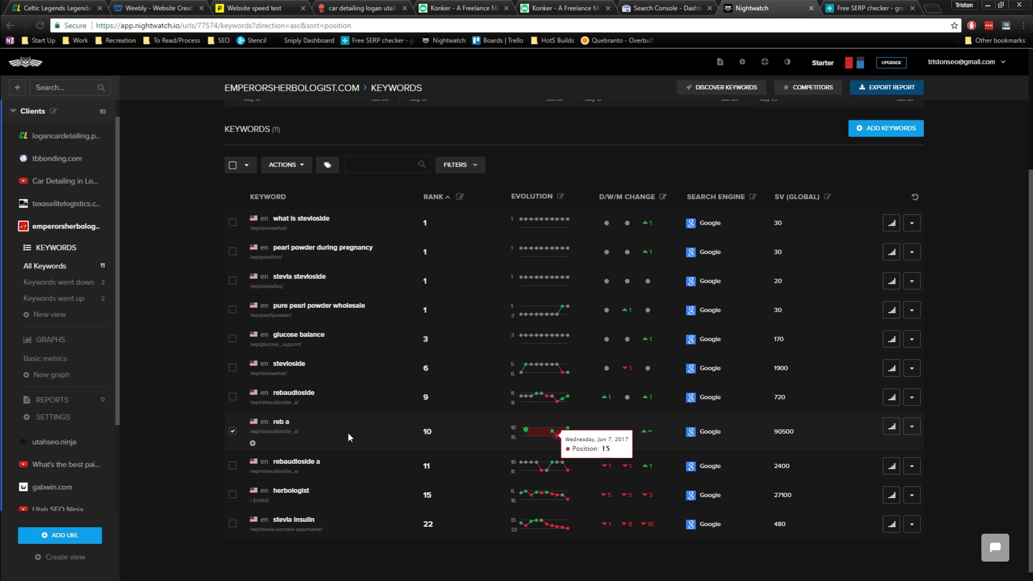
# Step: Revisit the Link Foundation listing on Konker, and return to Nightwatch to review the emperorsherbologist.com overview and keyword rankings
pyautogui.click(487, 7)
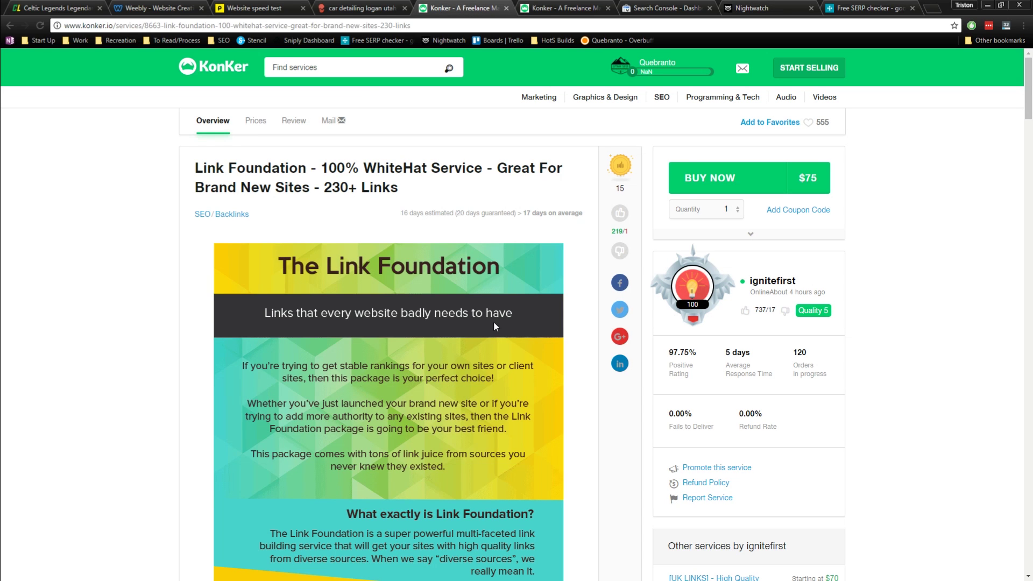
pyautogui.click(745, 8)
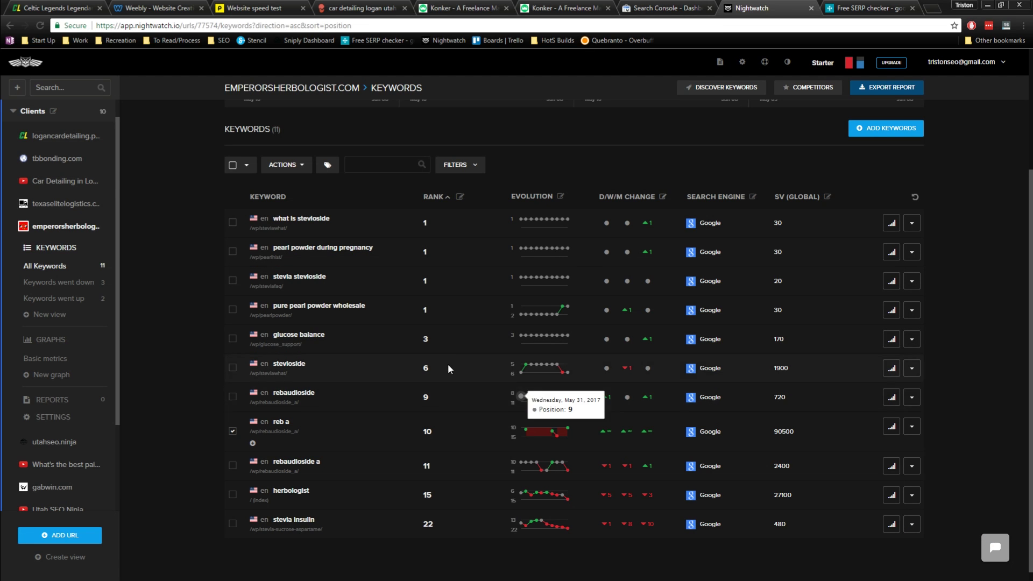
pyautogui.scroll(3, 588, 161)
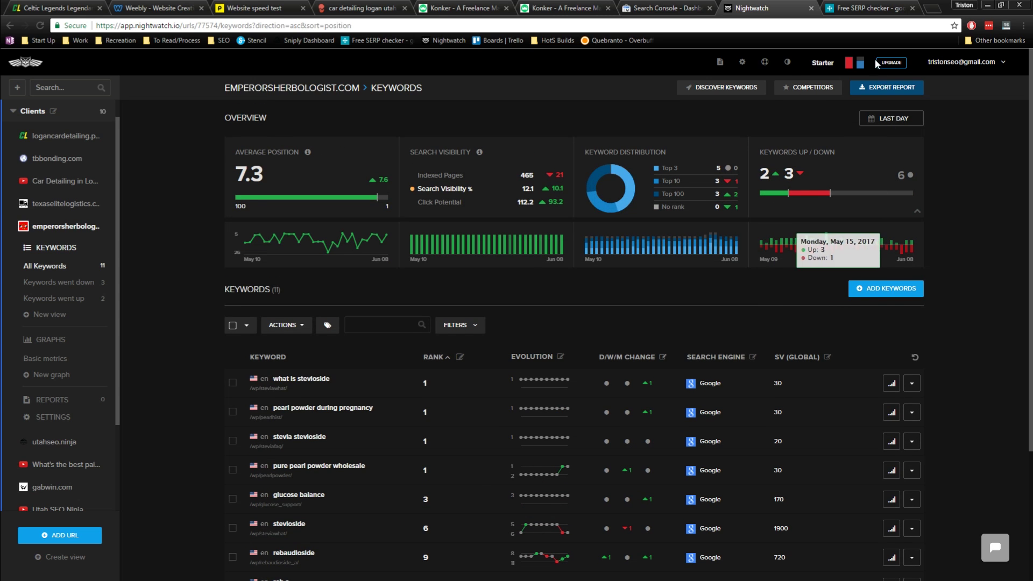
pyautogui.scroll(-3, 474, 428)
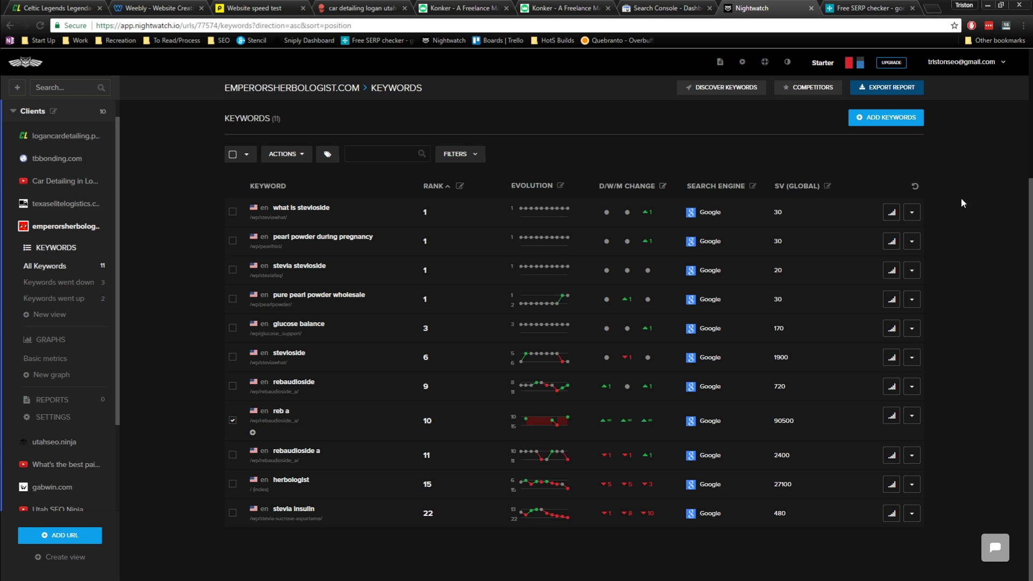
pyautogui.scroll(1, 957, 254)
pyautogui.scroll(3, 956, 255)
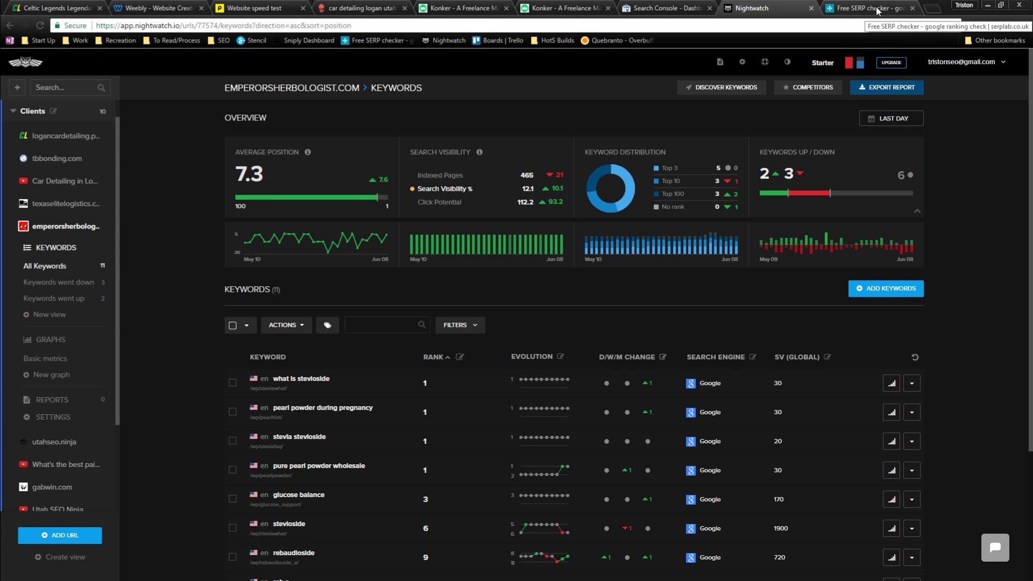
# Step: Switch to Google Search Console and add logancardetailing.pro as a new website property
pyautogui.click(664, 8)
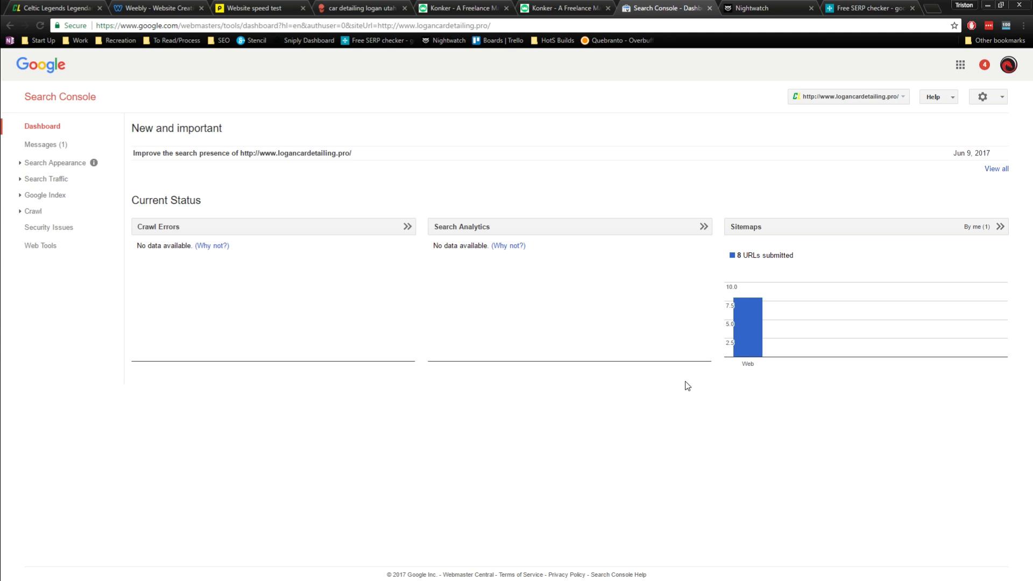
pyautogui.hotkey('alt', 'Left')
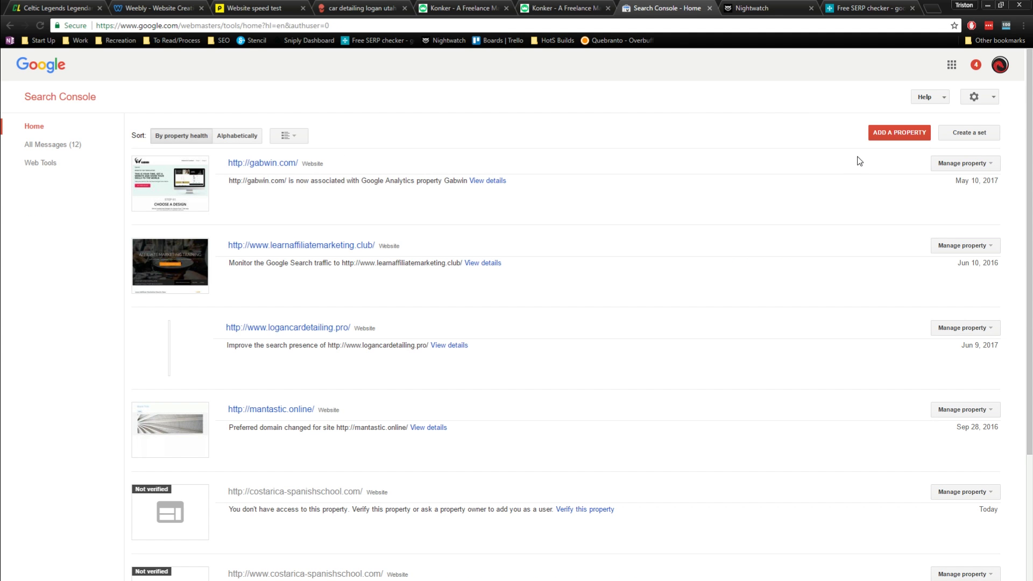
pyautogui.click(897, 139)
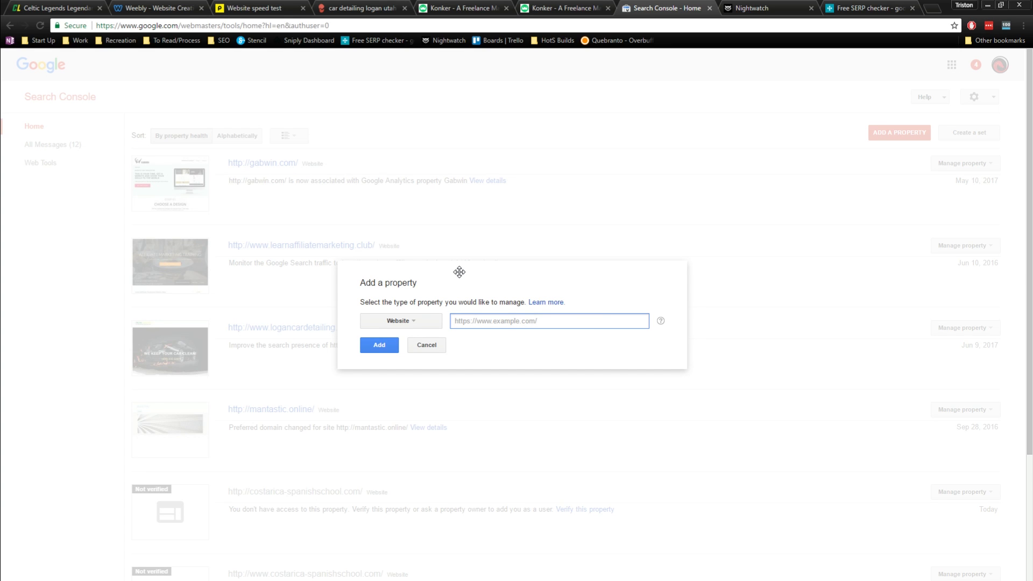
pyautogui.write('logancardetailing.pro')
pyautogui.click(391, 347)
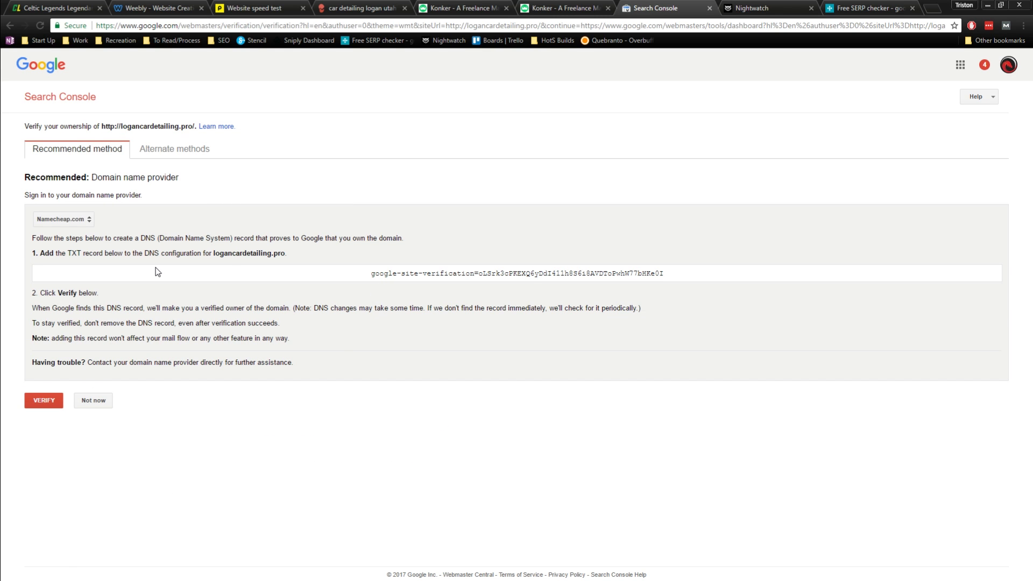
# Step: Choose the HTML tag as the alternate verification method for logancardetailing.pro and select the whole verification meta tag
pyautogui.click(198, 155)
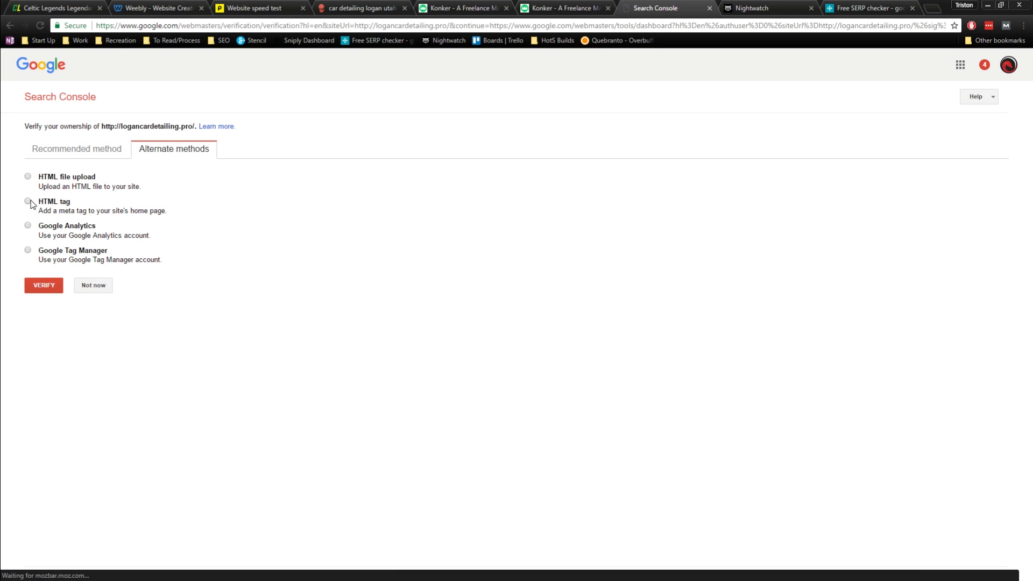
pyautogui.click(28, 201)
pyautogui.moveTo(314, 251); pyautogui.dragTo(805, 255)
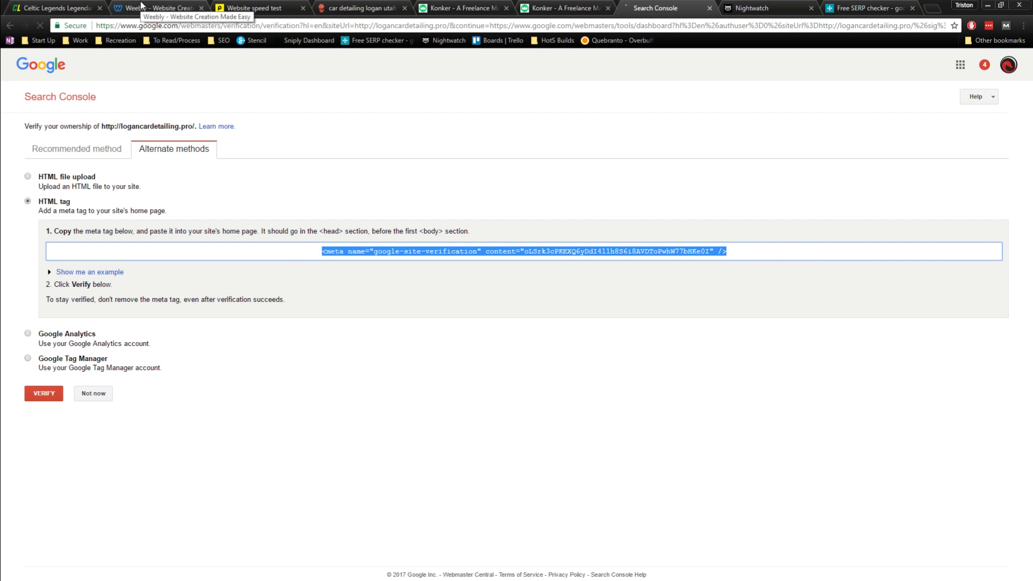
# Step: Switch to Weebly, open the site's SEO settings, and highlight the Google site verification meta tag in the header code
pyautogui.click(168, 9)
pyautogui.click(391, 62)
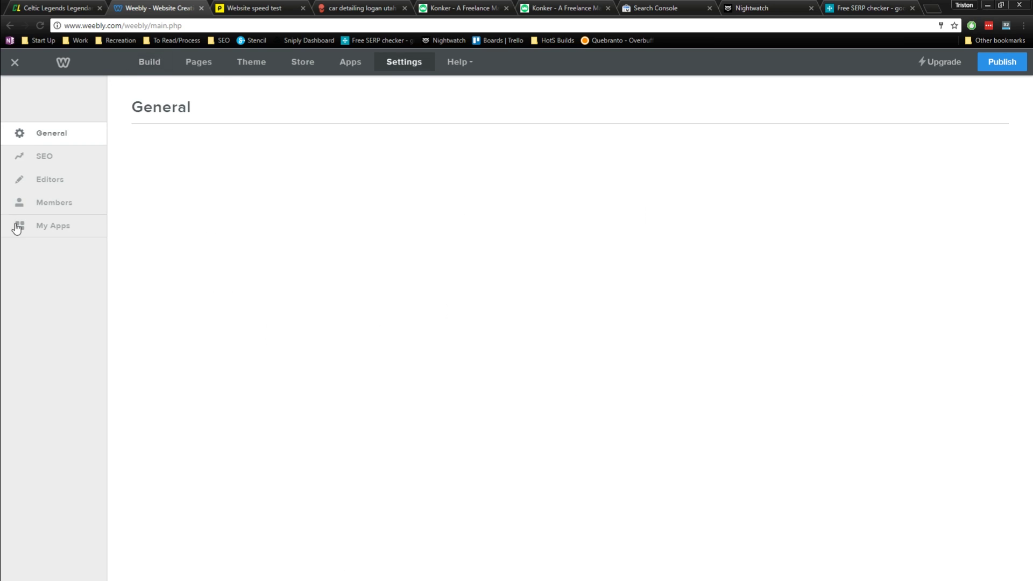
pyautogui.click(43, 162)
pyautogui.scroll(-2, 253, 441)
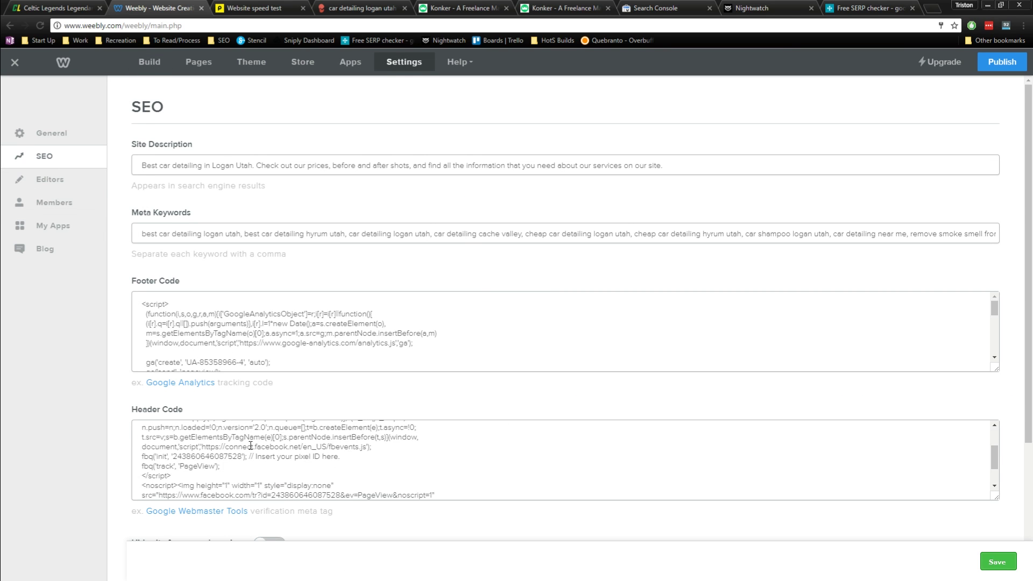
pyautogui.scroll(3, 249, 456)
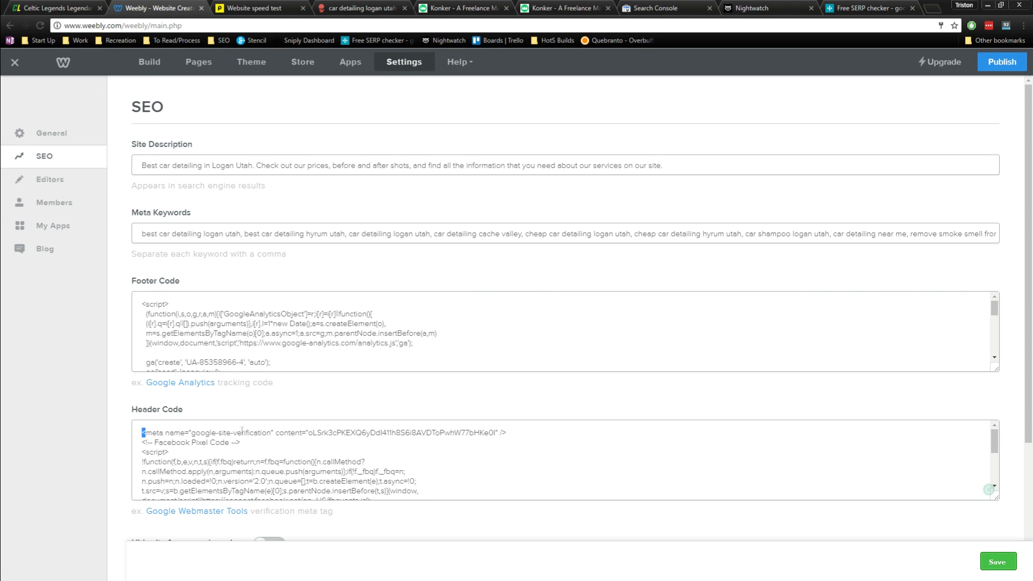
pyautogui.moveTo(142, 432); pyautogui.dragTo(611, 426)
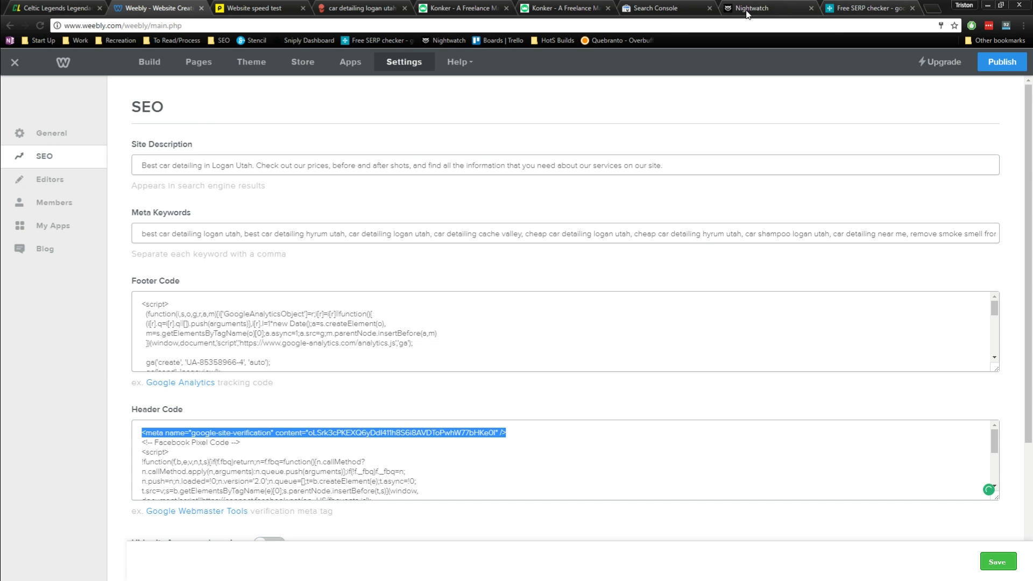
pyautogui.click(652, 11)
pyautogui.click(90, 396)
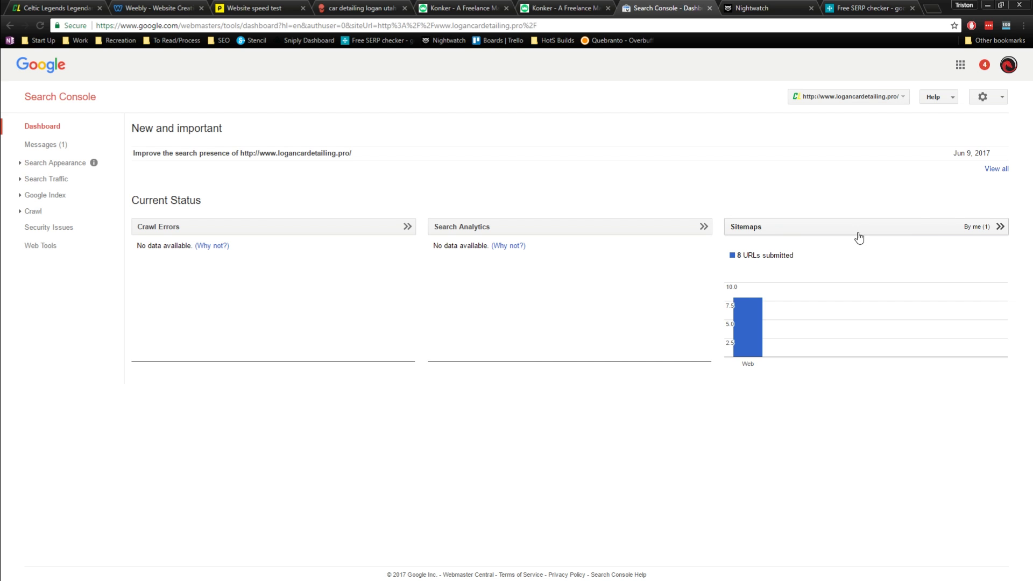
pyautogui.click(982, 231)
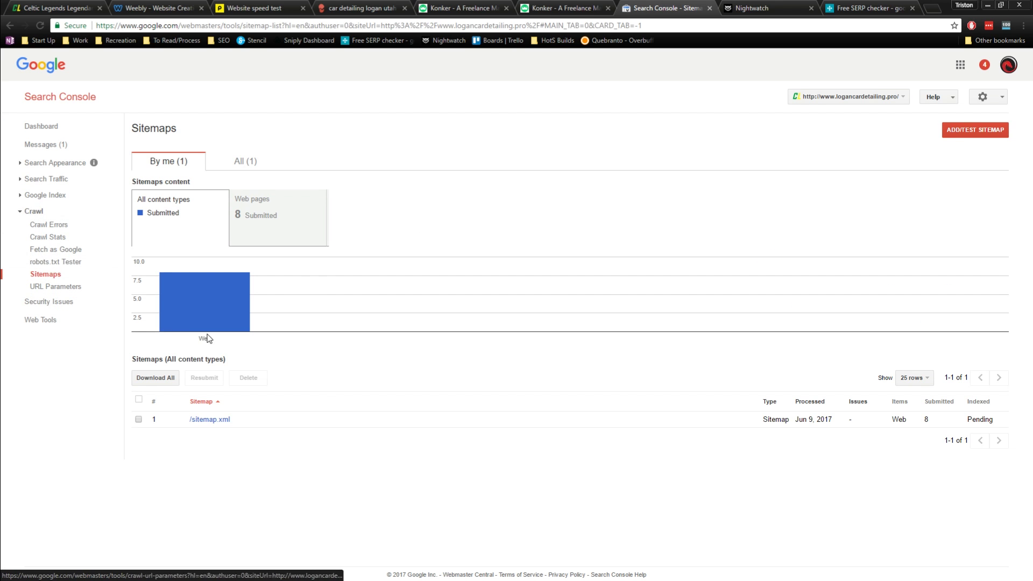
pyautogui.click(983, 136)
pyautogui.click(935, 170)
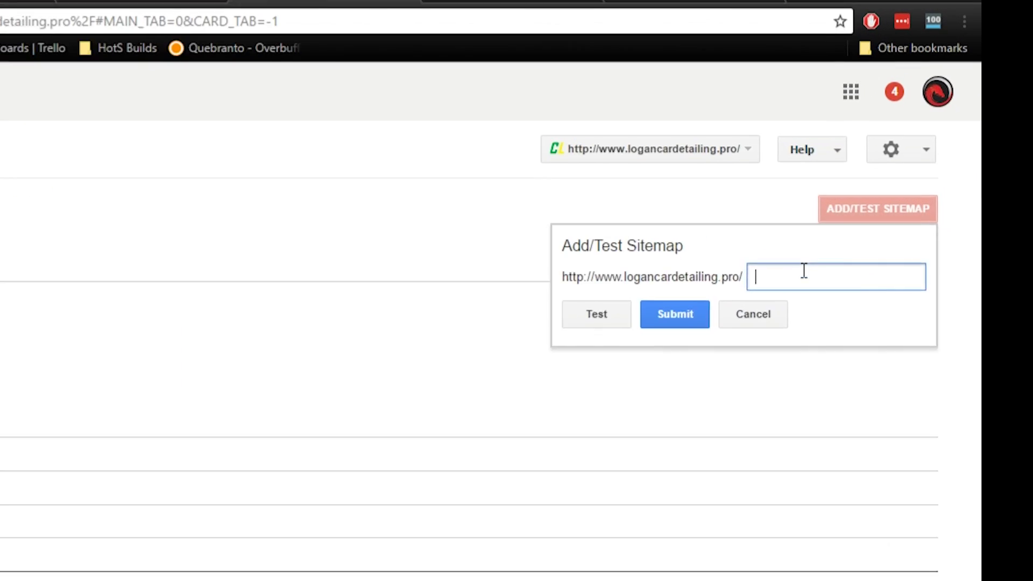
pyautogui.write('site')
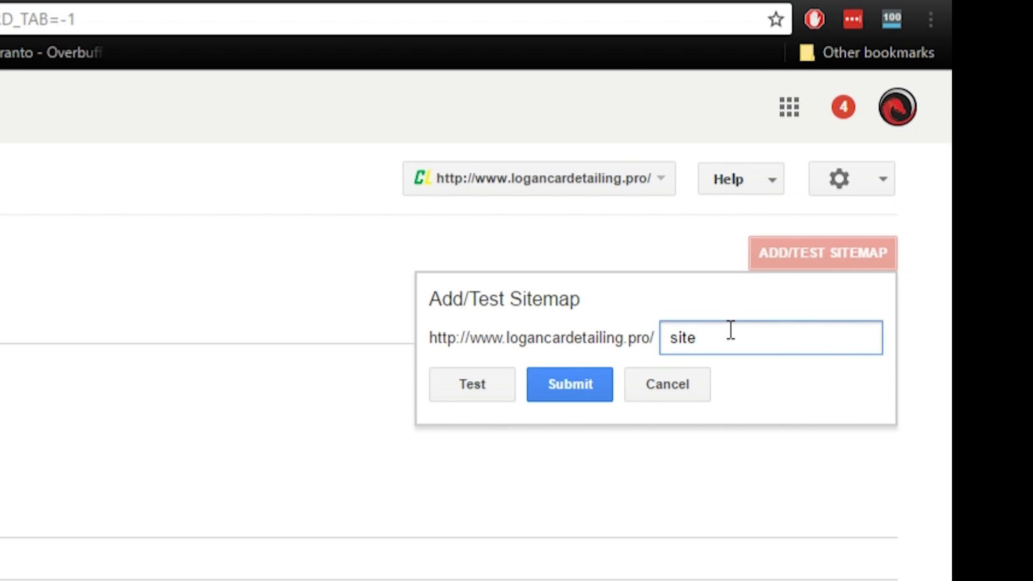
pyautogui.write('map.xml')
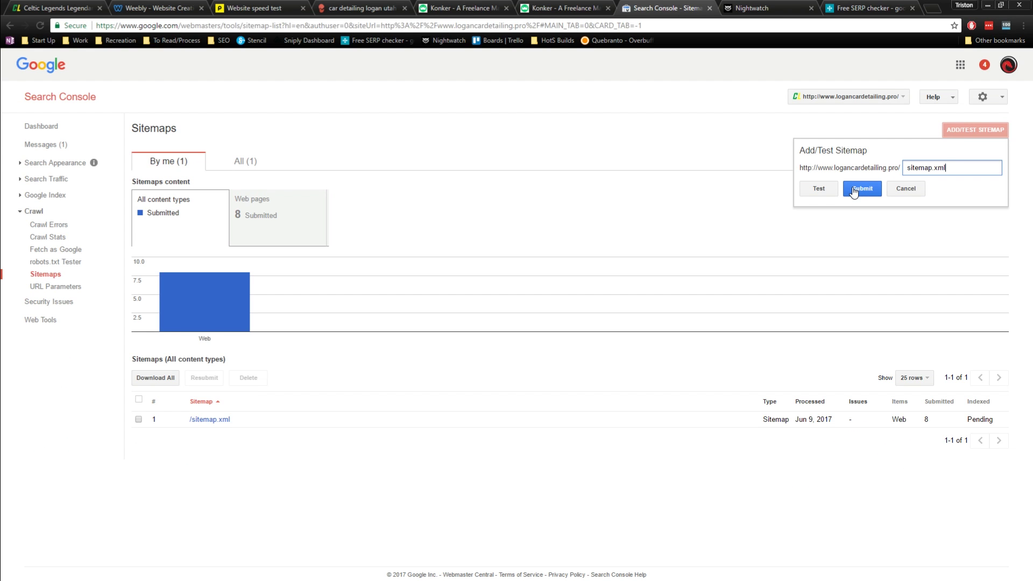
pyautogui.click(906, 192)
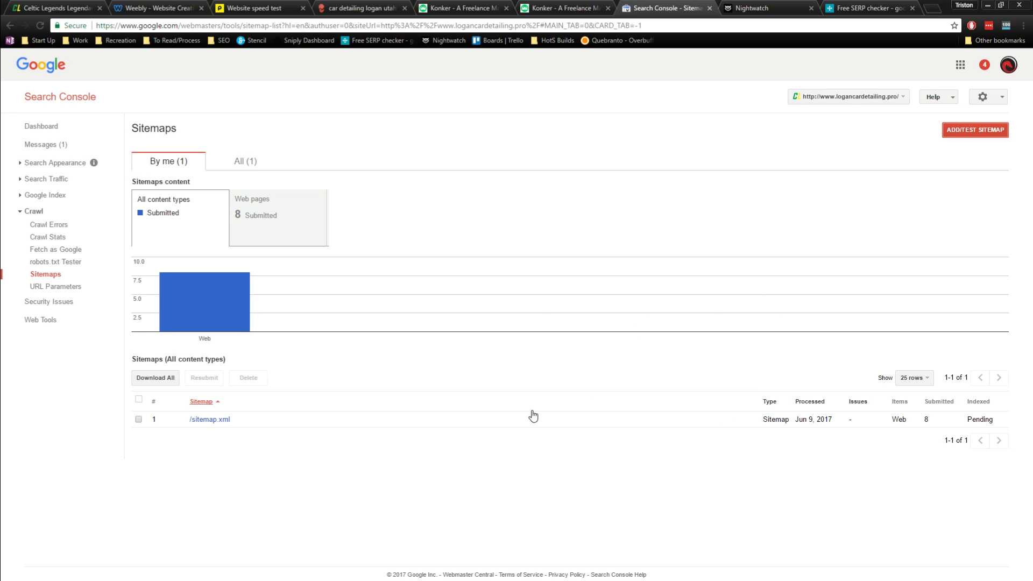
# Step: View the Search Analytics report and the Links to Your Site report for the property
pyautogui.click(20, 180)
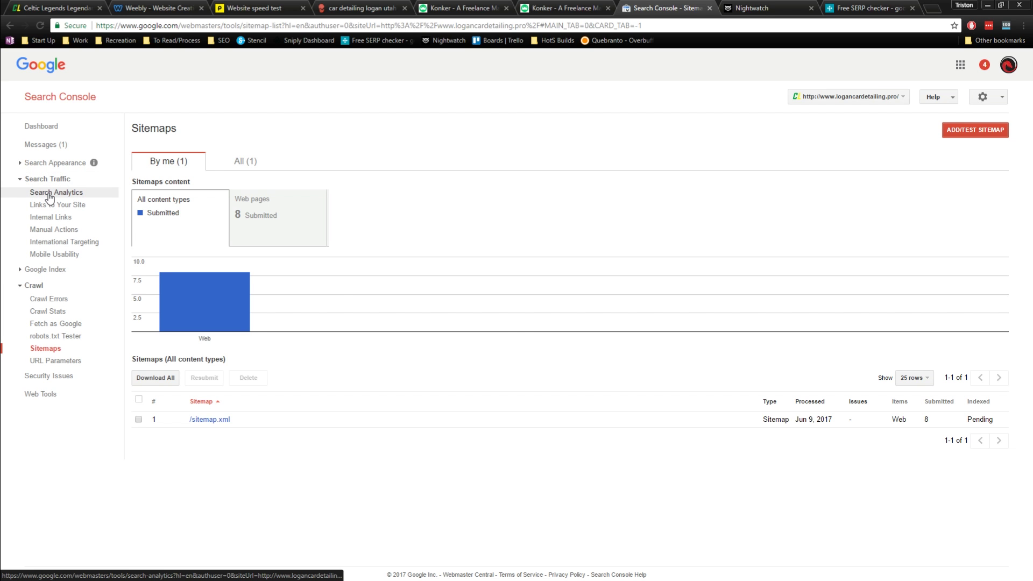
pyautogui.click(49, 193)
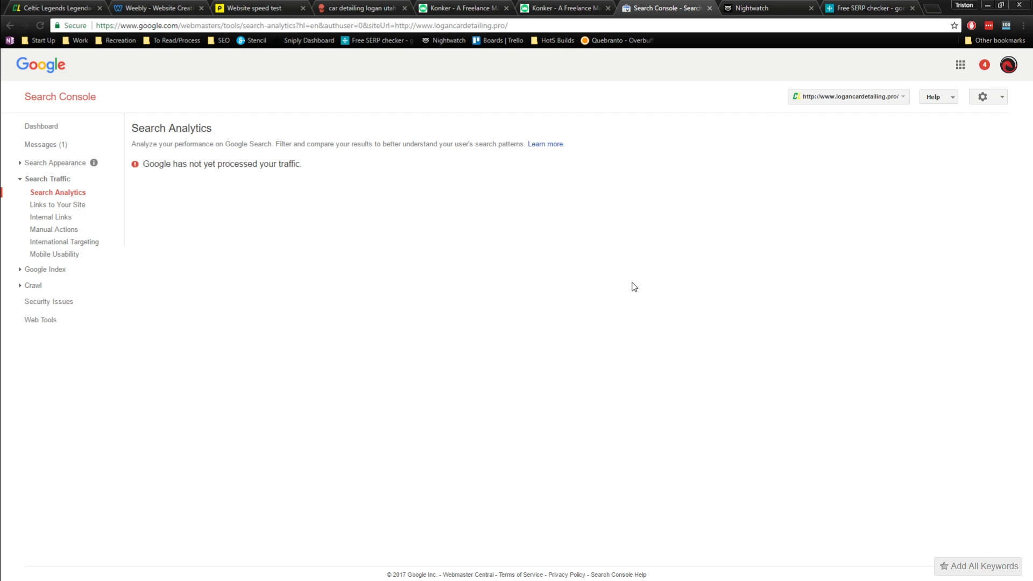
pyautogui.click(54, 205)
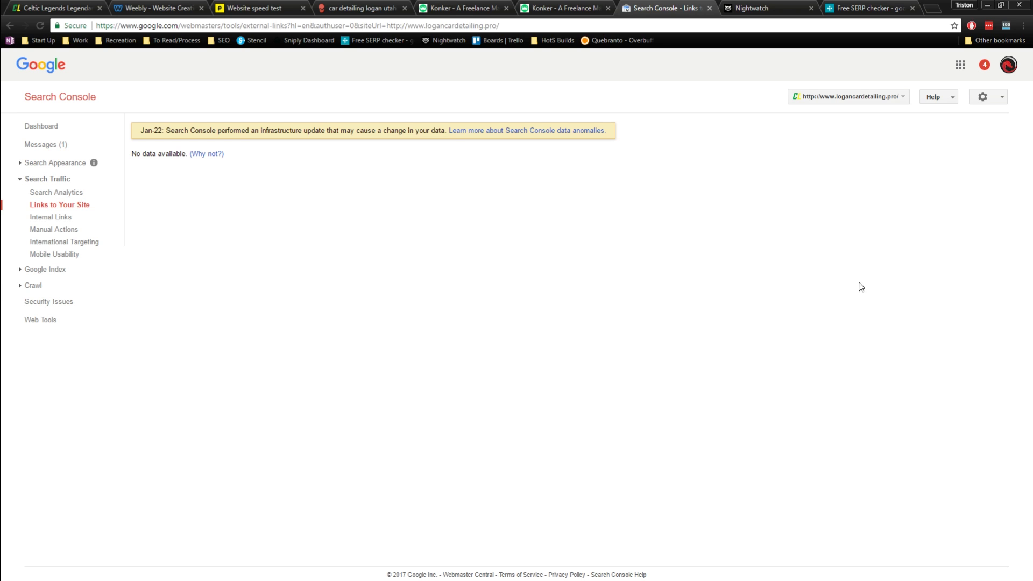
# Step: Switch to the Konker Link Foundation service page and return to Search Console
pyautogui.hotkey('ctrl', 'shift', 'Tab')
pyautogui.hotkey('ctrl', 'shift', 'Tab')
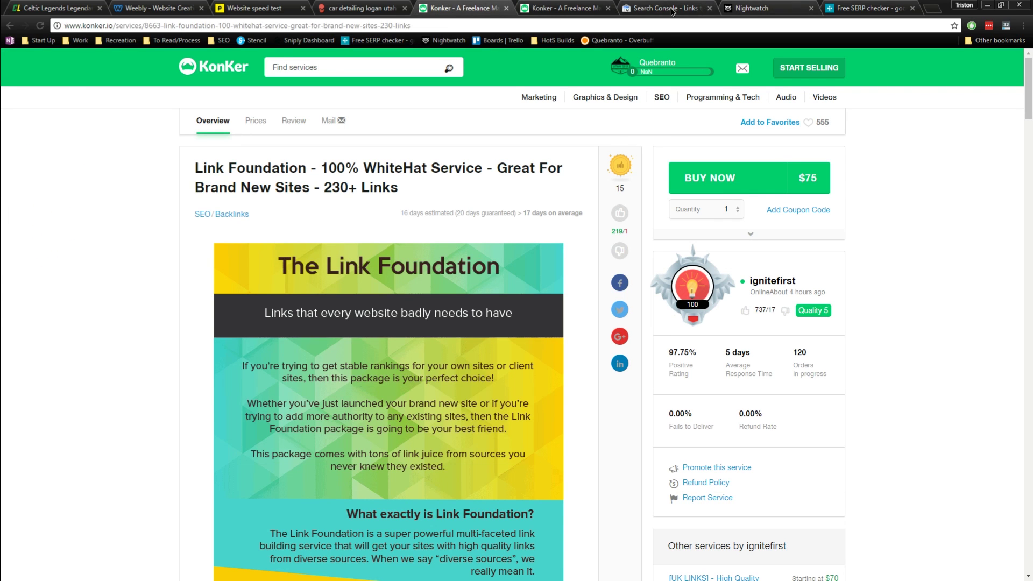
pyautogui.hotkey('ctrl', 'Tab')
pyautogui.hotkey('ctrl', 'Tab')
# Step: Check the Internal Links and Manual Actions reports, highlight the manual webspam result, and expand the Google Index section
pyautogui.click(47, 217)
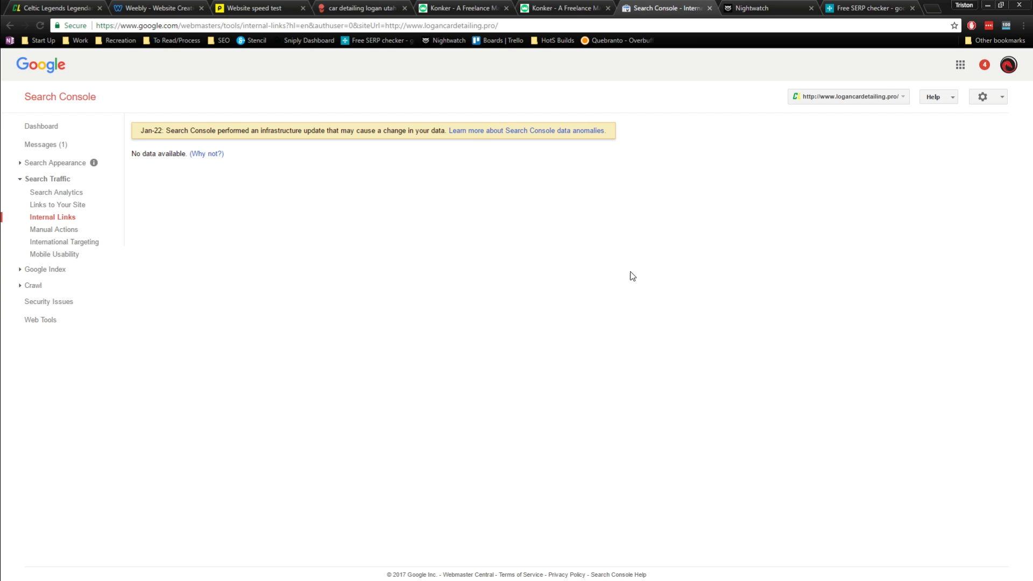
pyautogui.click(42, 231)
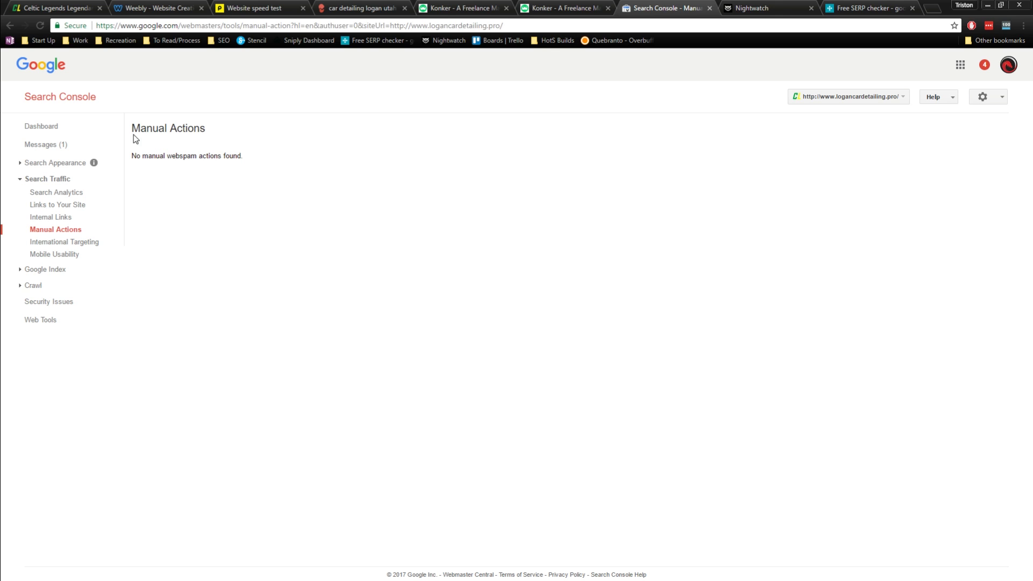
pyautogui.moveTo(136, 156); pyautogui.dragTo(272, 157)
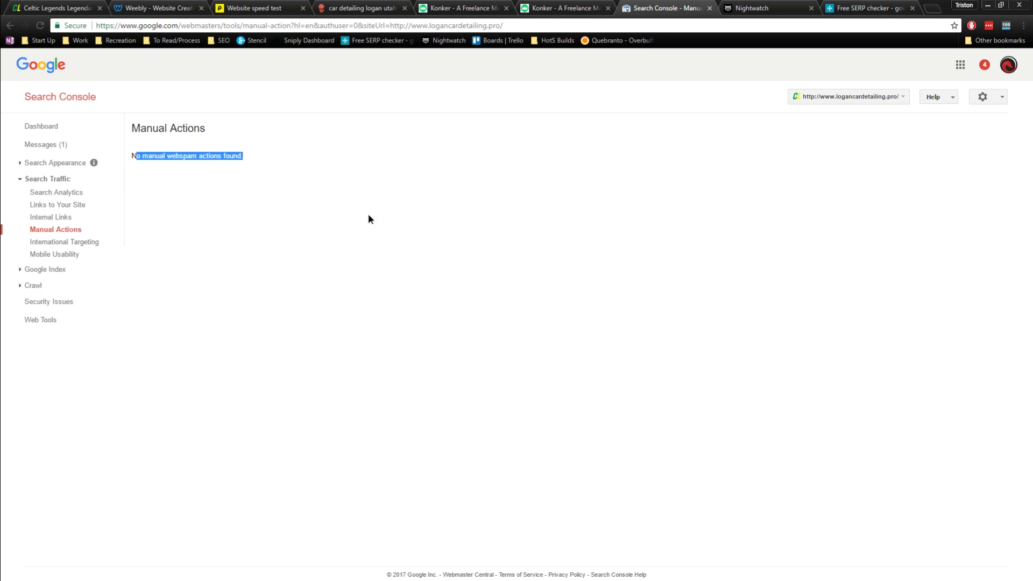
pyautogui.click(369, 224)
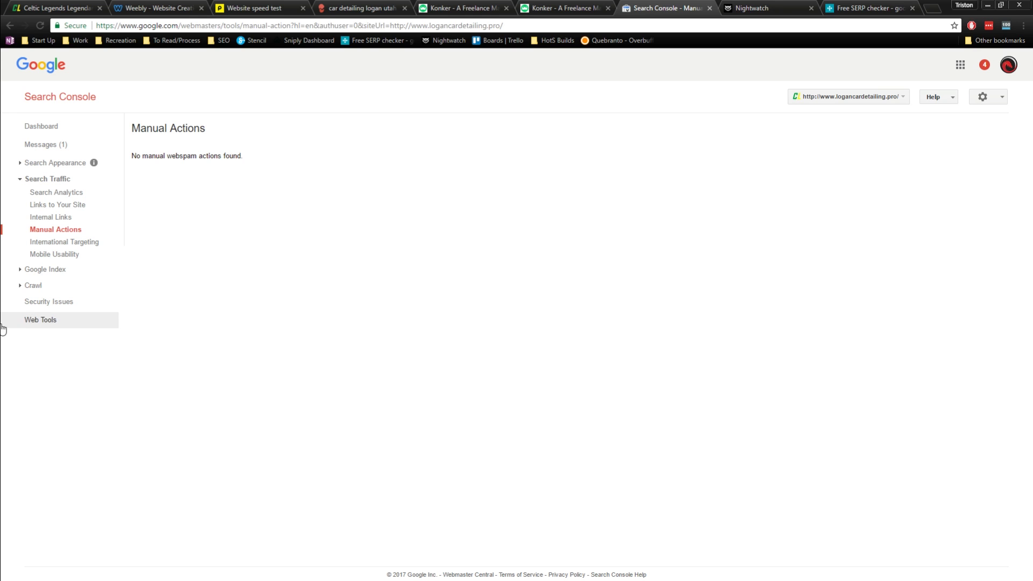
pyautogui.click(21, 270)
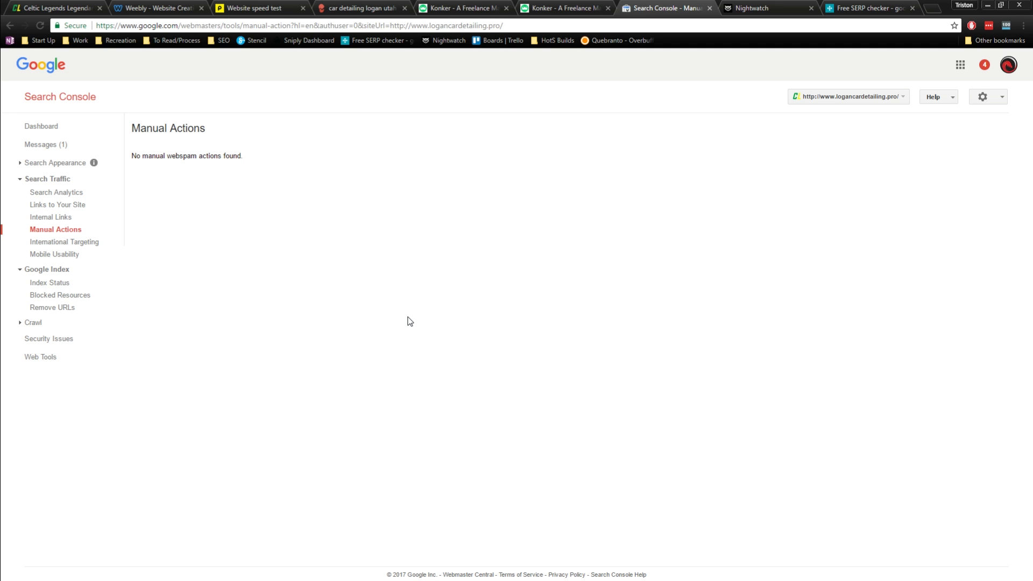
# Step: Review the open Weebly SEO settings, both Konker services, Nightwatch and the SERP checker, and return to Search Console
pyautogui.click(163, 6)
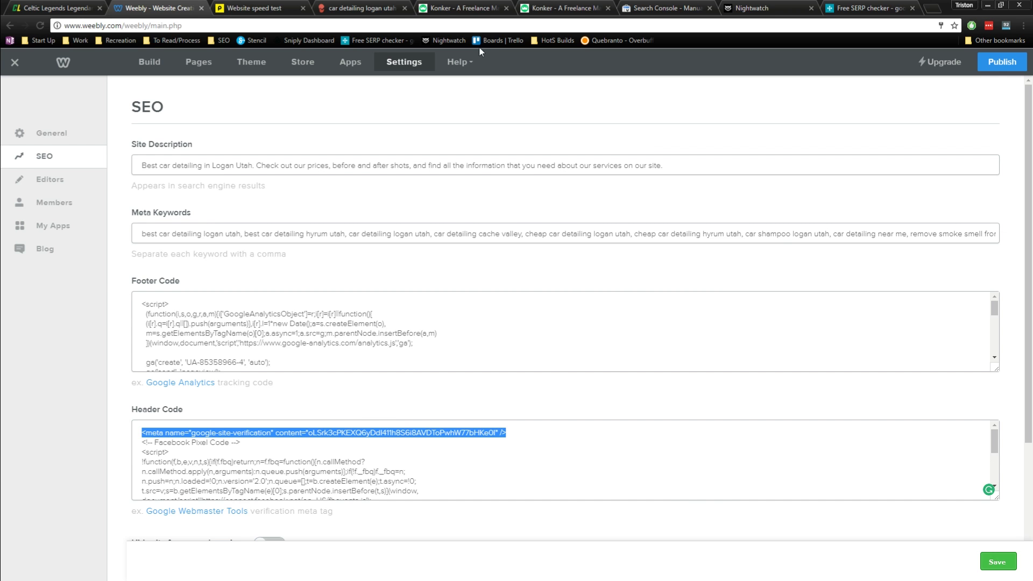
pyautogui.click(475, 7)
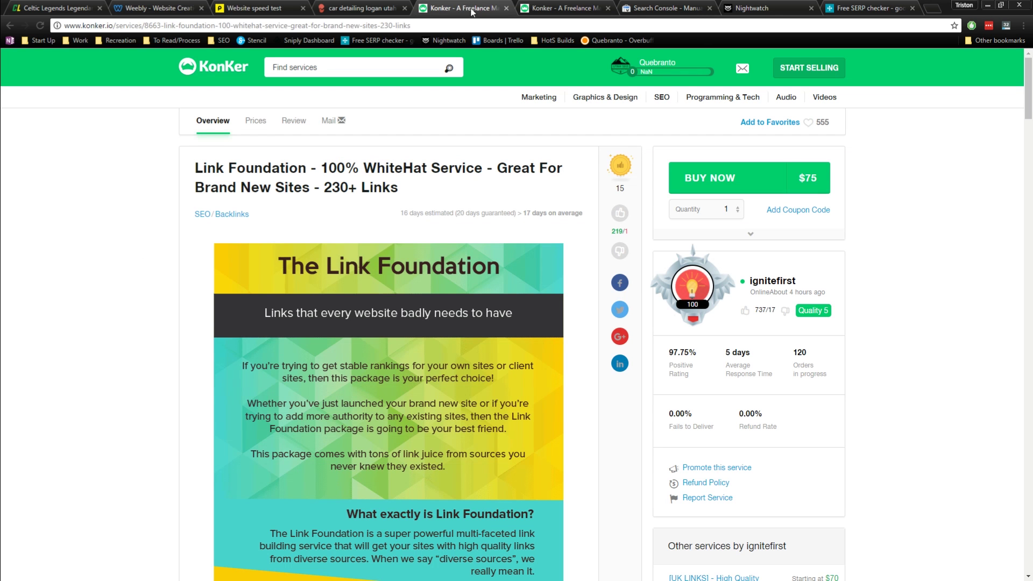
pyautogui.click(577, 8)
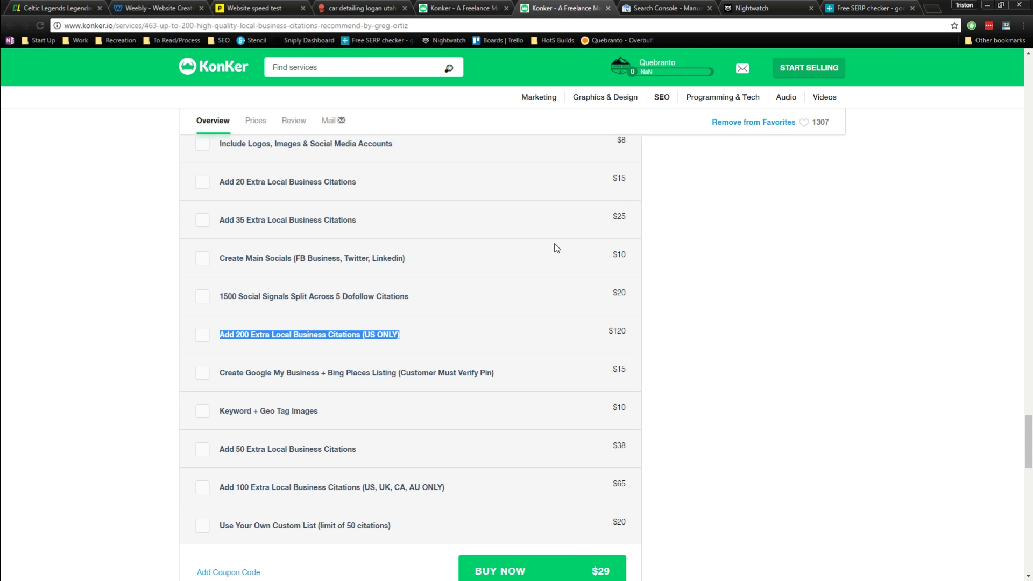
pyautogui.click(749, 15)
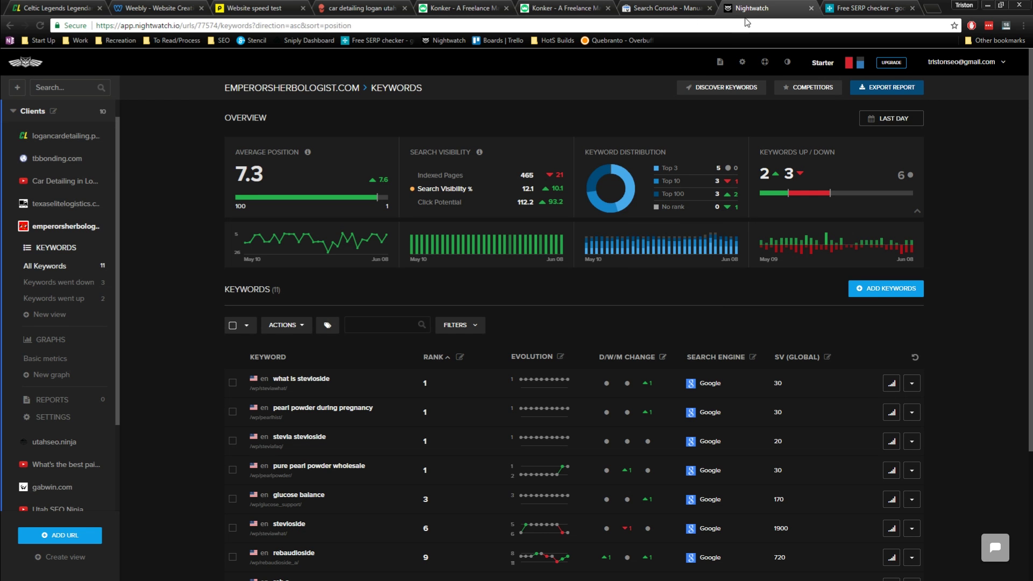
pyautogui.click(851, 14)
pyautogui.click(672, 8)
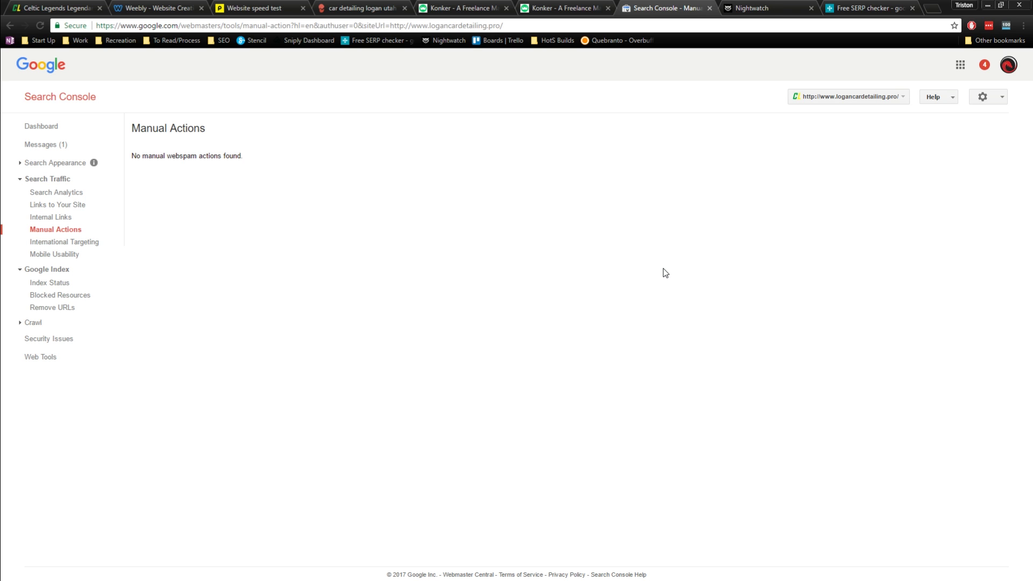
# Step: Switch to Weebly, open the site's page list, and look over the Car Detailing Logan page from its header to the pricing section
pyautogui.click(151, 8)
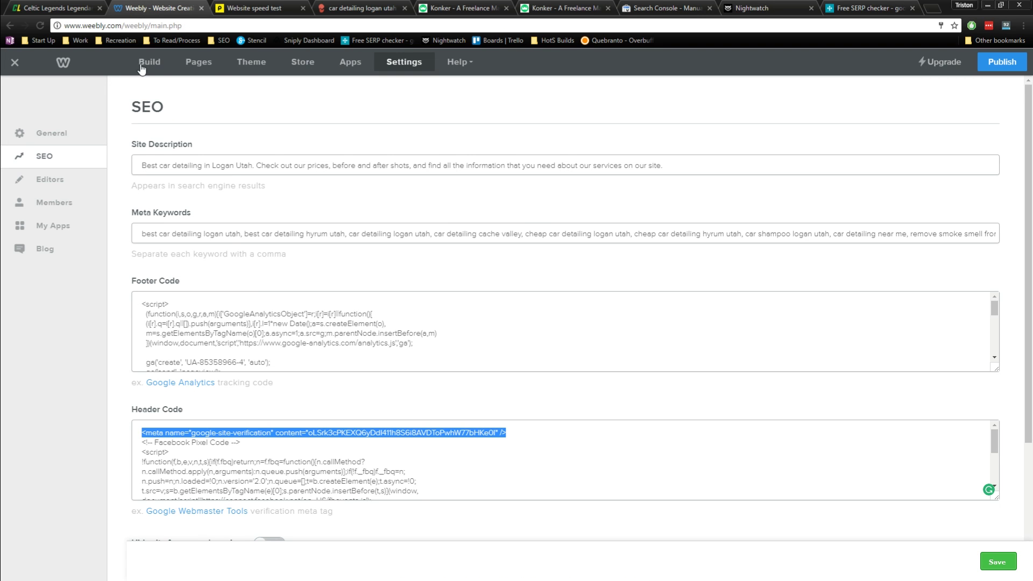
pyautogui.click(199, 63)
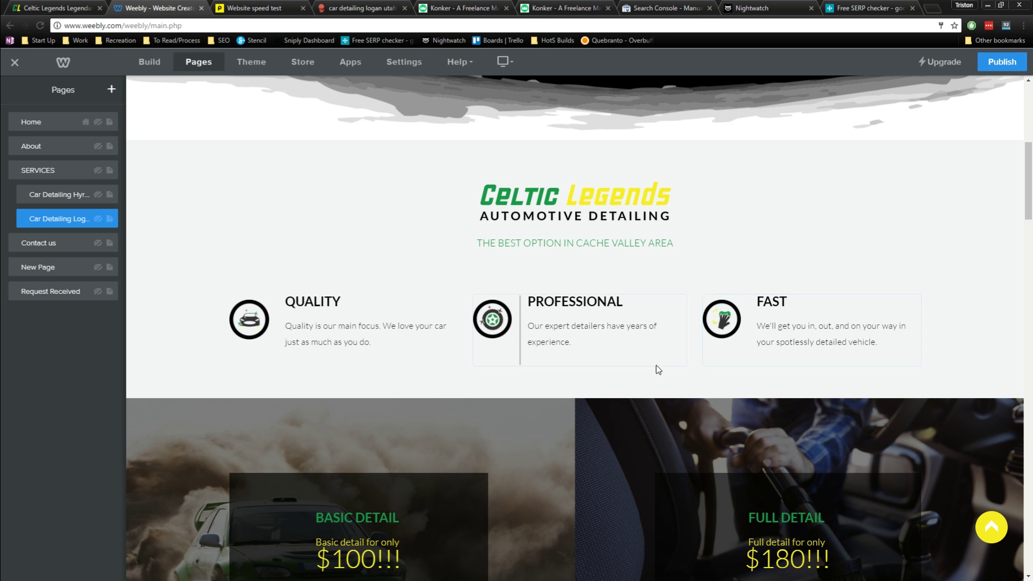
pyautogui.scroll(2, 976, 322)
pyautogui.scroll(5, 975, 318)
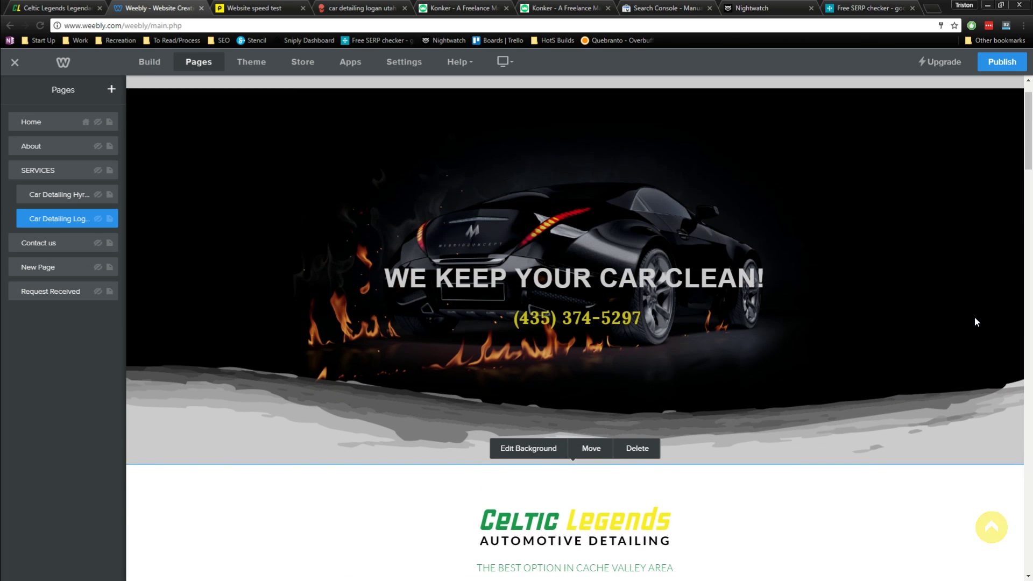
pyautogui.scroll(-6, 968, 347)
pyautogui.scroll(-2, 967, 350)
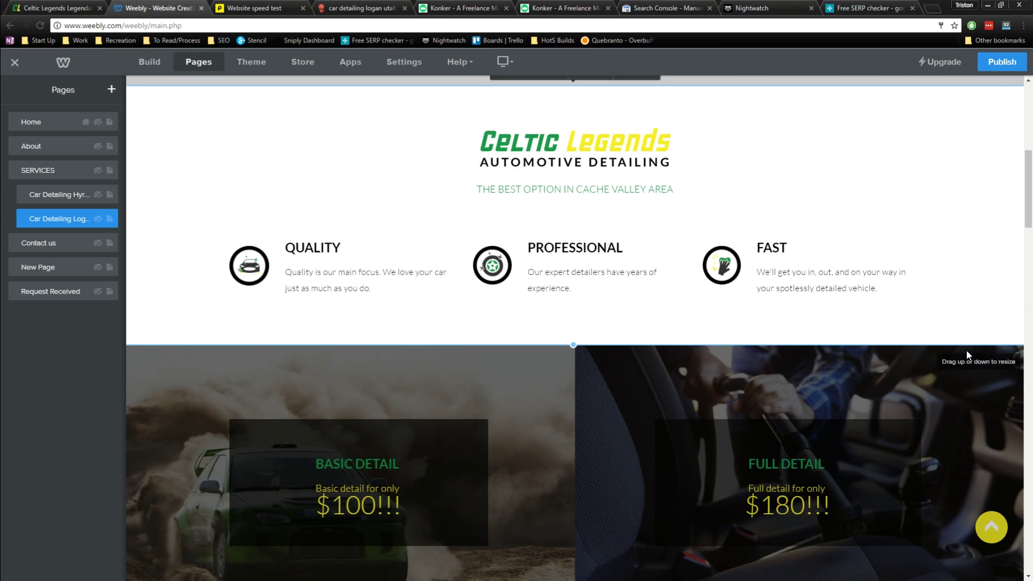
pyautogui.scroll(8, 966, 350)
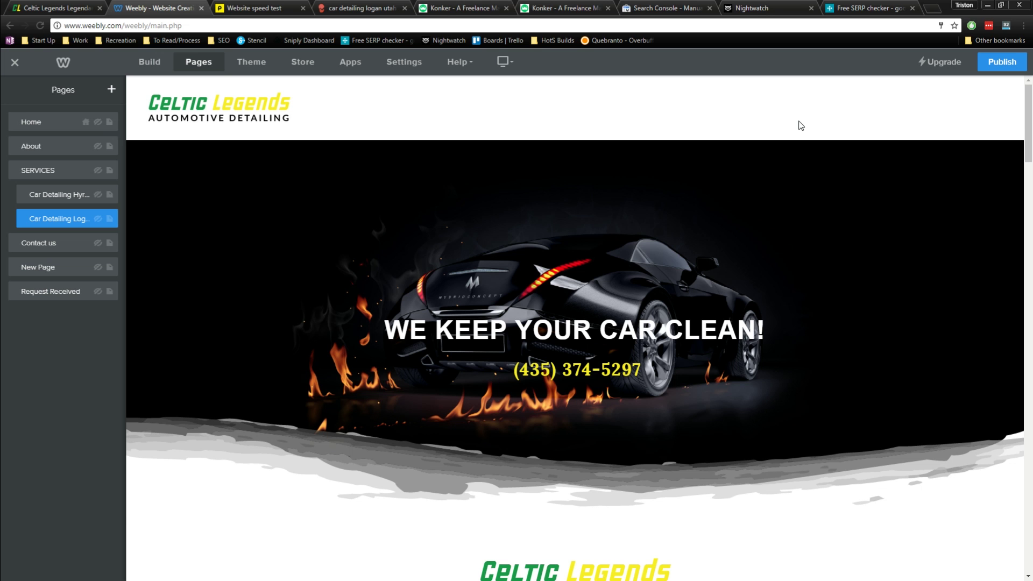
pyautogui.scroll(-5, 843, 539)
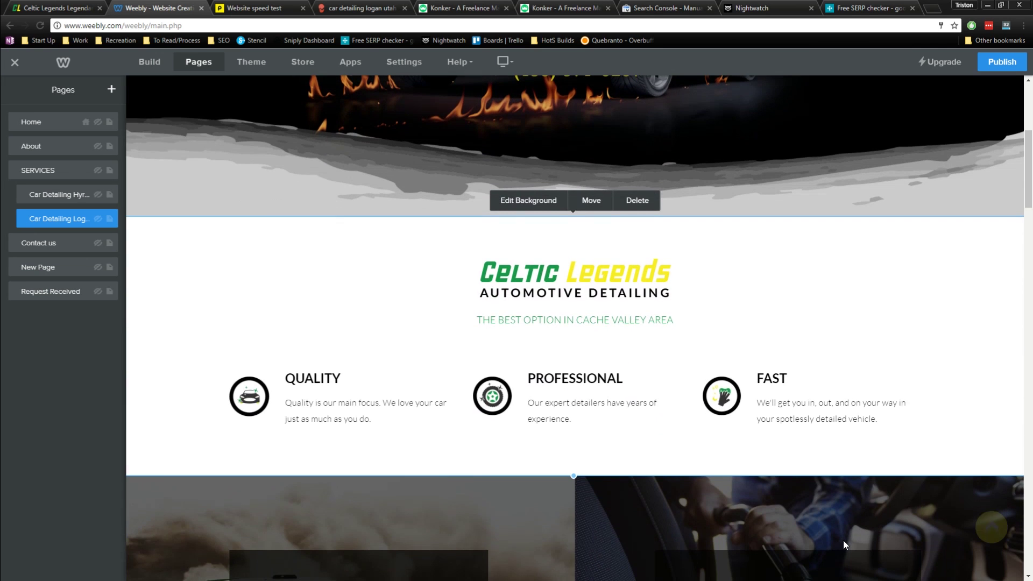
pyautogui.click(905, 407)
pyautogui.click(954, 318)
pyautogui.scroll(5, 954, 322)
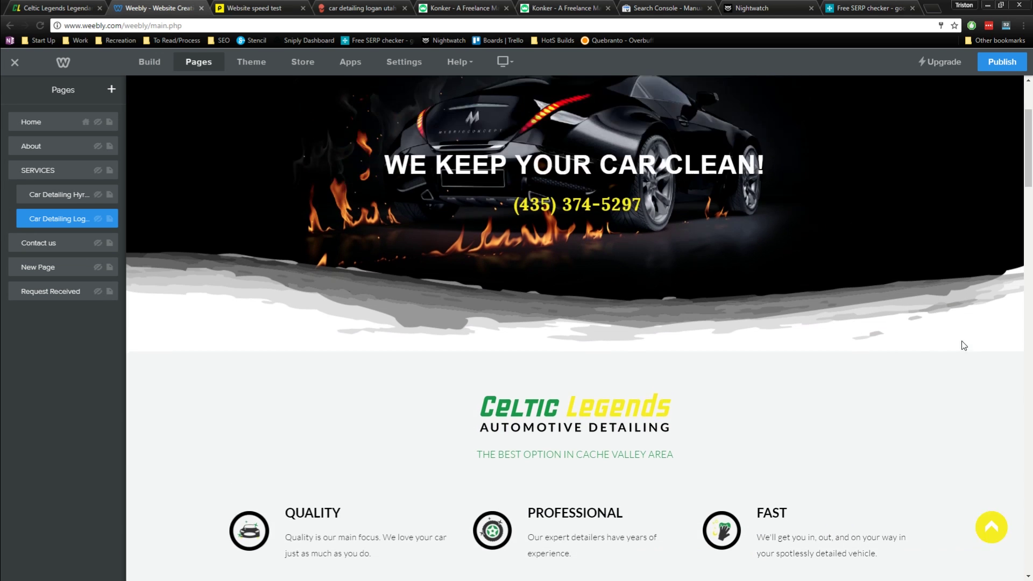